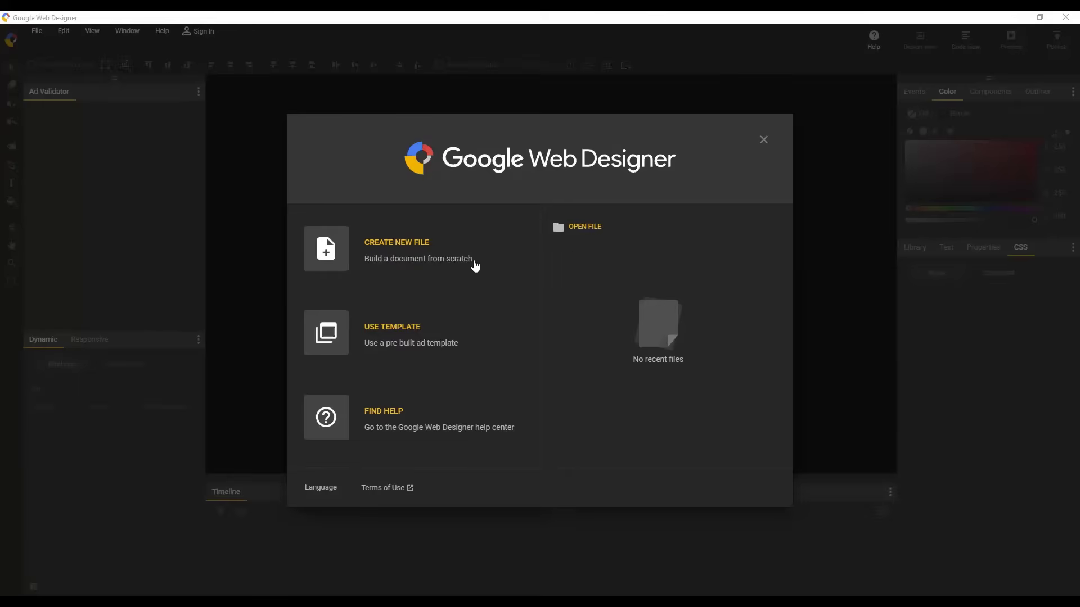
# Step: Start a new blank file from the welcome screen
pyautogui.click(460, 248)
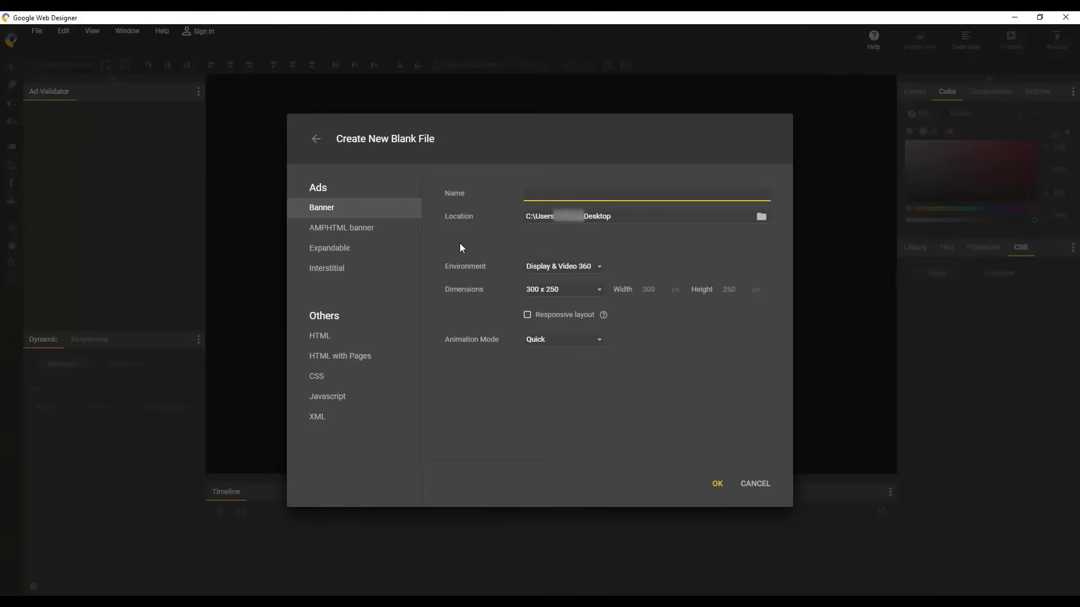
pyautogui.write('demo')
# Step: Keep Desktop as the save location and Display & Video 360 as the environment
pyautogui.click(760, 216)
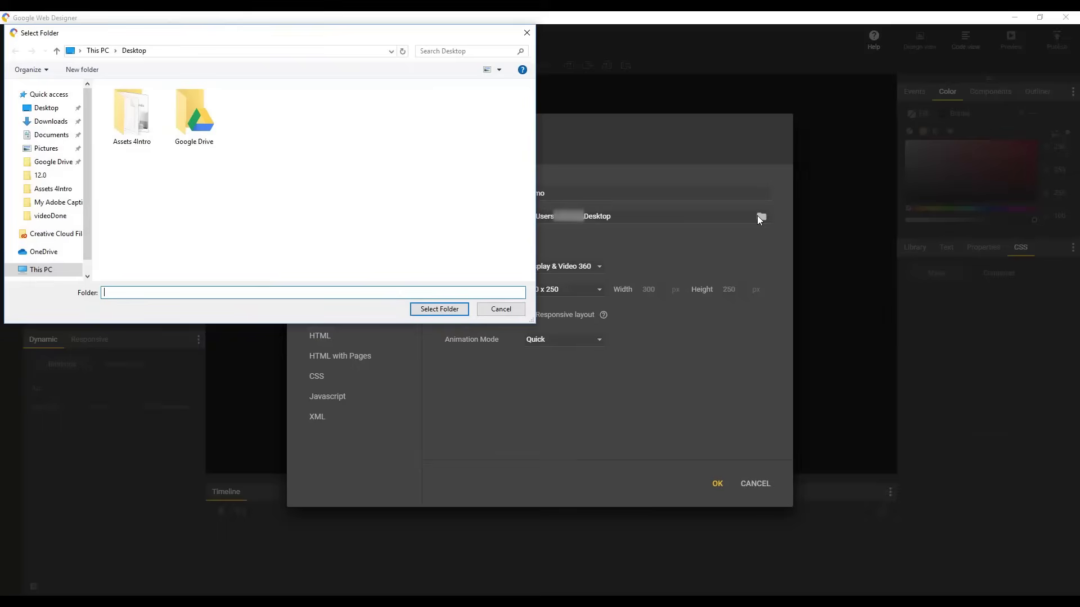
pyautogui.click(501, 310)
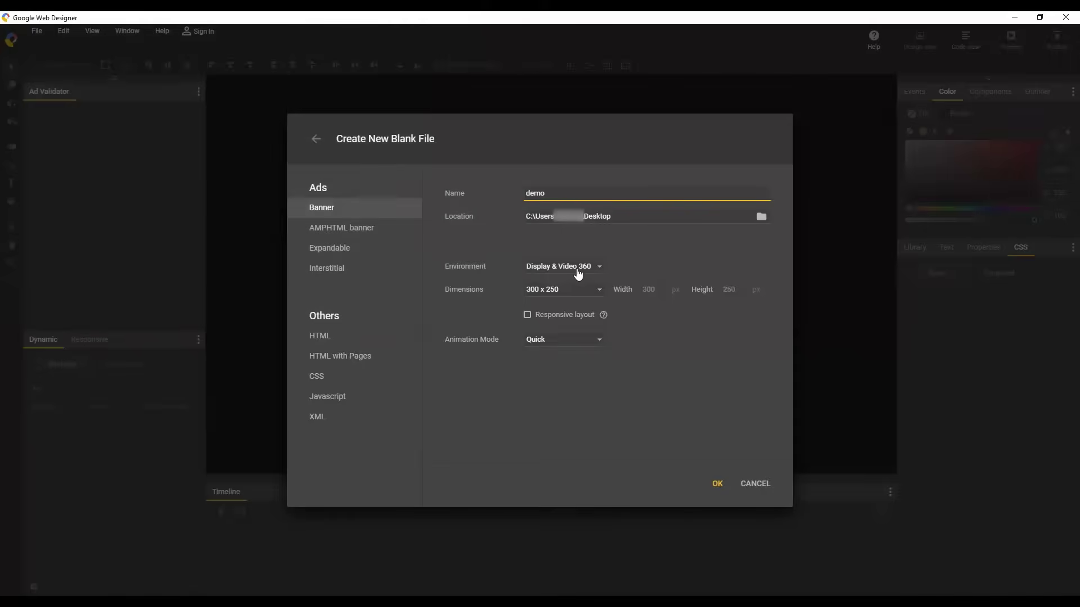
pyautogui.click(599, 267)
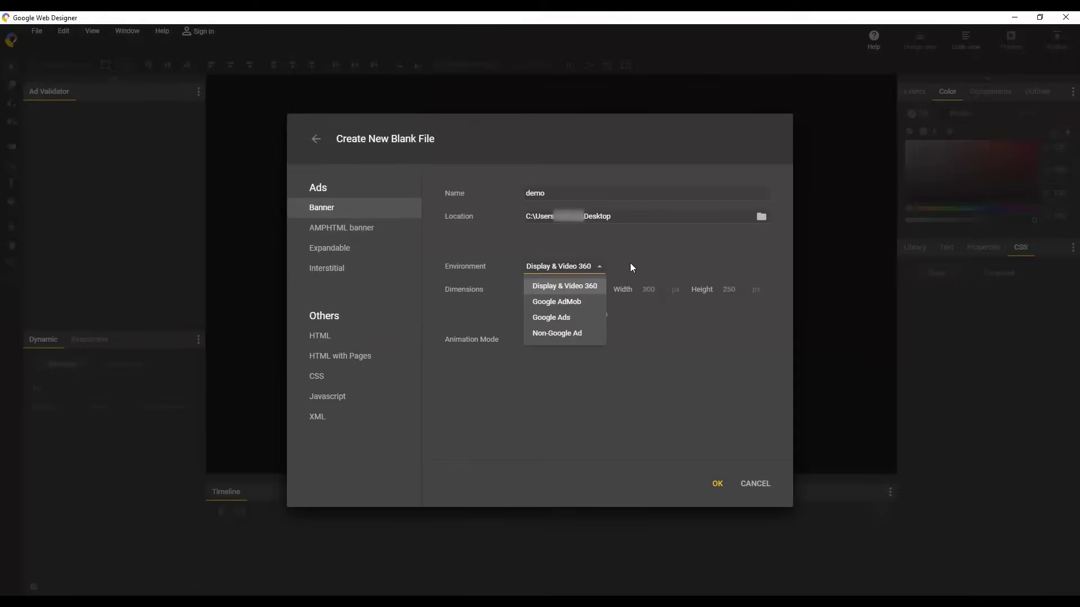
pyautogui.click(629, 265)
# Step: Keep the 300 x 250 size, responsive layout off and Quick animation mode
pyautogui.click(601, 292)
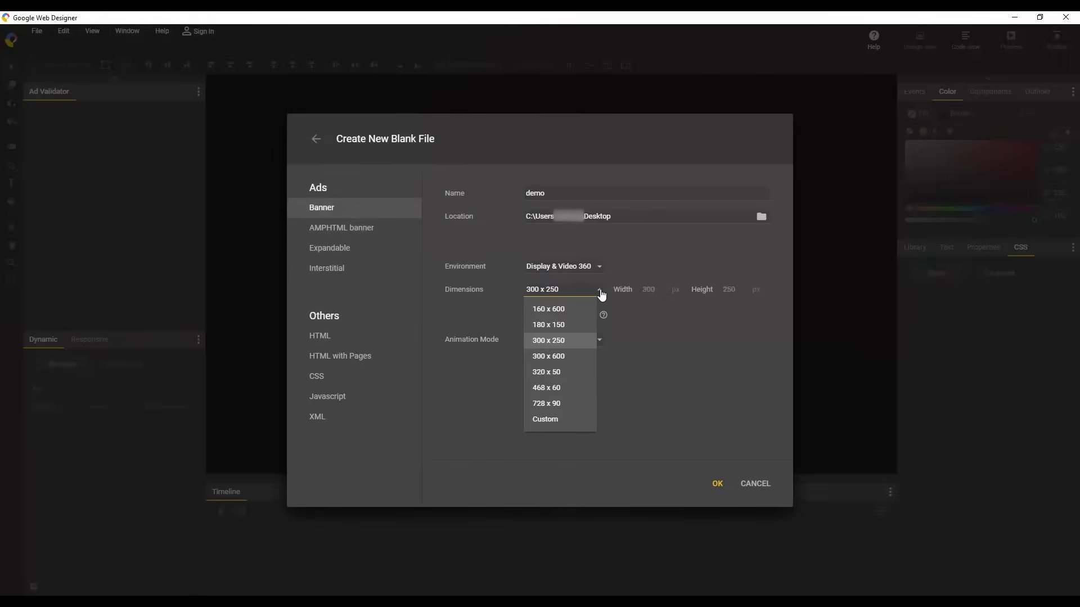
pyautogui.click(602, 294)
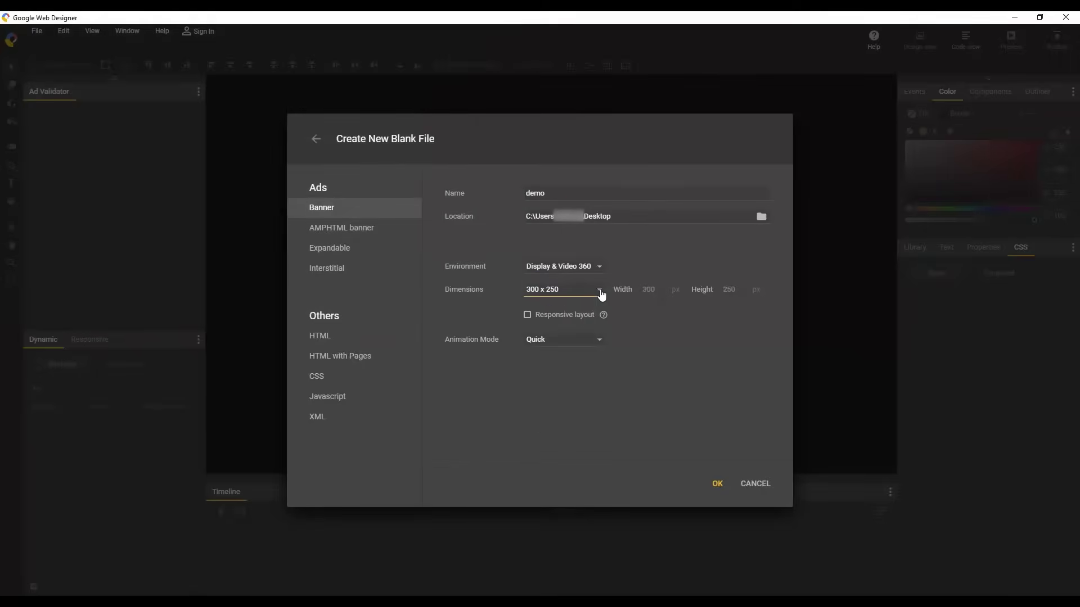
pyautogui.click(569, 315)
pyautogui.click(599, 342)
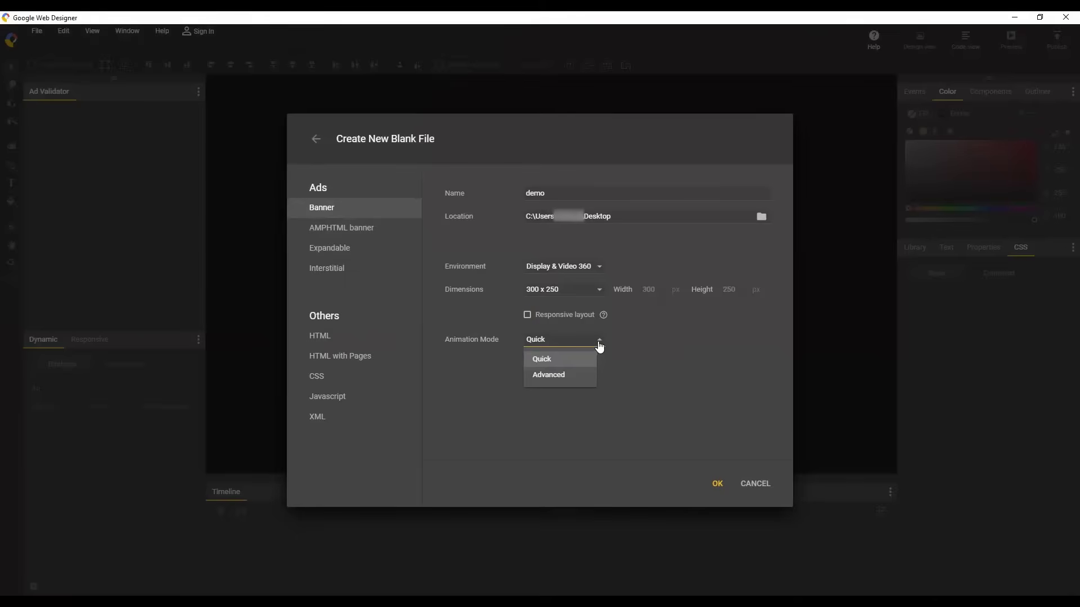
pyautogui.click(599, 344)
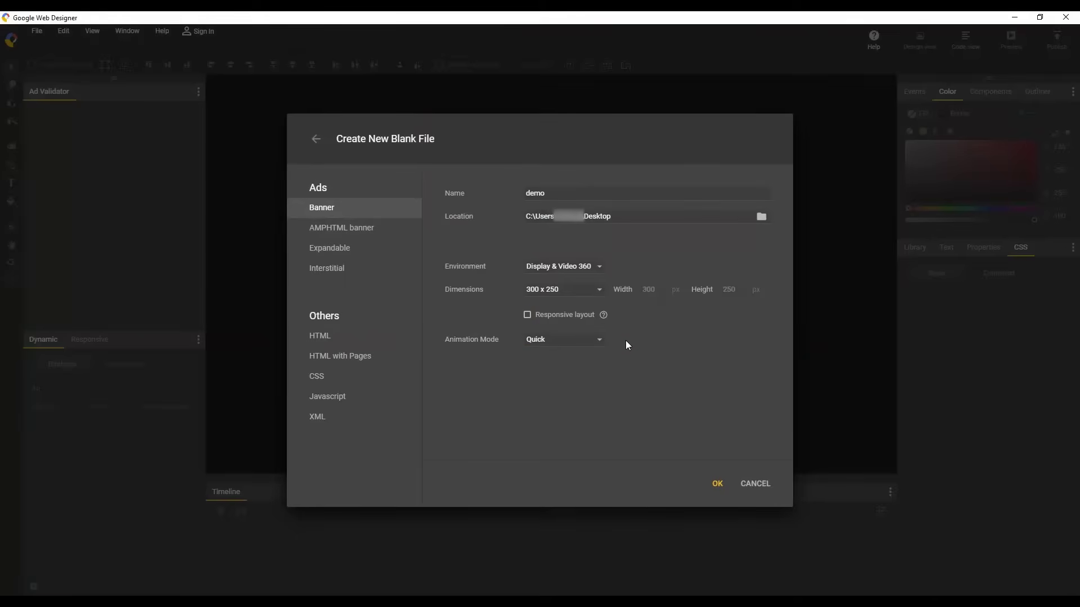
# Step: Create the banner, dock Ad Validator on the right and bring out the Events panel
pyautogui.click(717, 484)
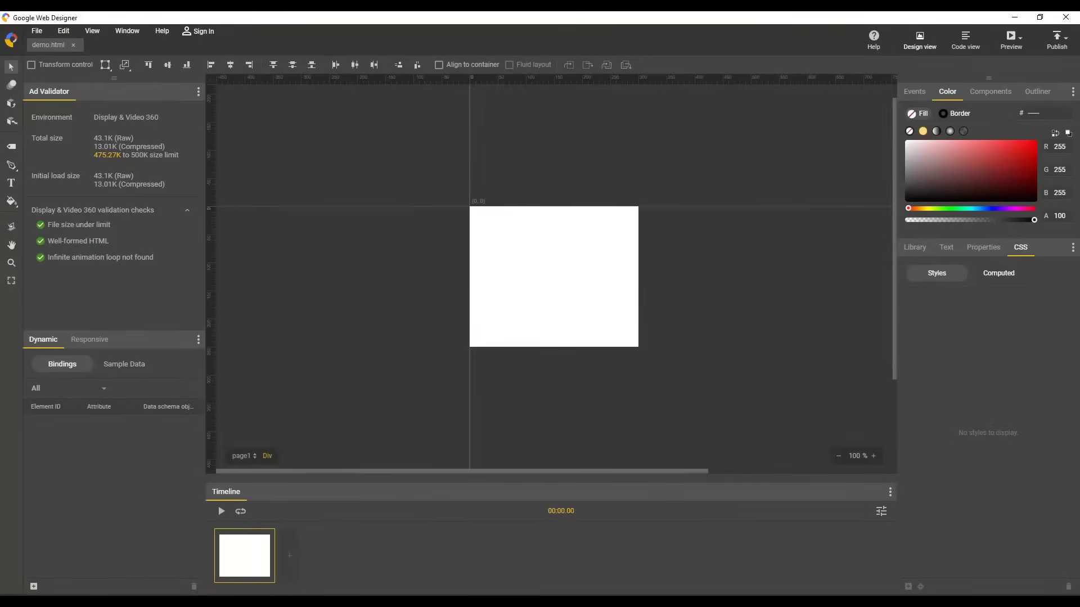
pyautogui.moveTo(113, 80); pyautogui.dragTo(564, 113)
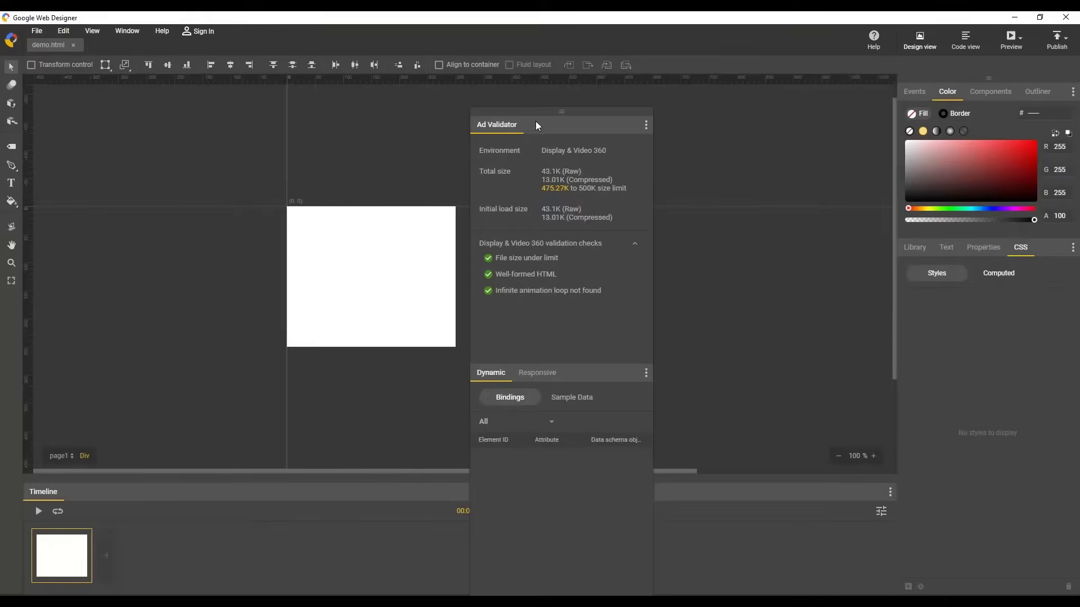
pyautogui.moveTo(561, 112); pyautogui.dragTo(952, 84)
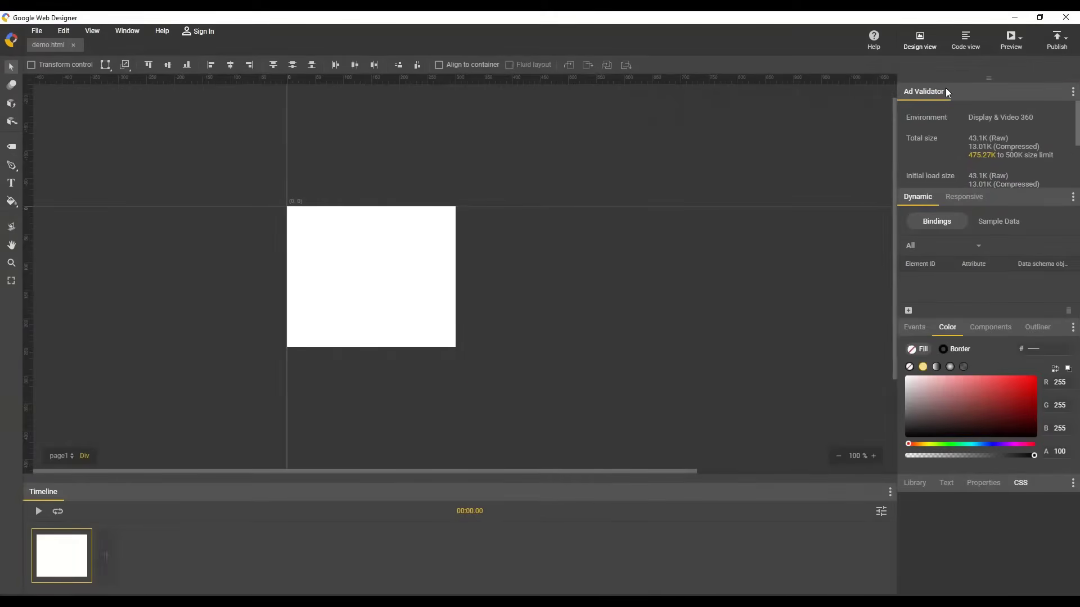
pyautogui.moveTo(910, 326)
pyautogui.mouseDown()
pyautogui.moveTo(962, 331)
pyautogui.moveTo(956, 237)
pyautogui.moveTo(944, 230)
pyautogui.mouseUp()
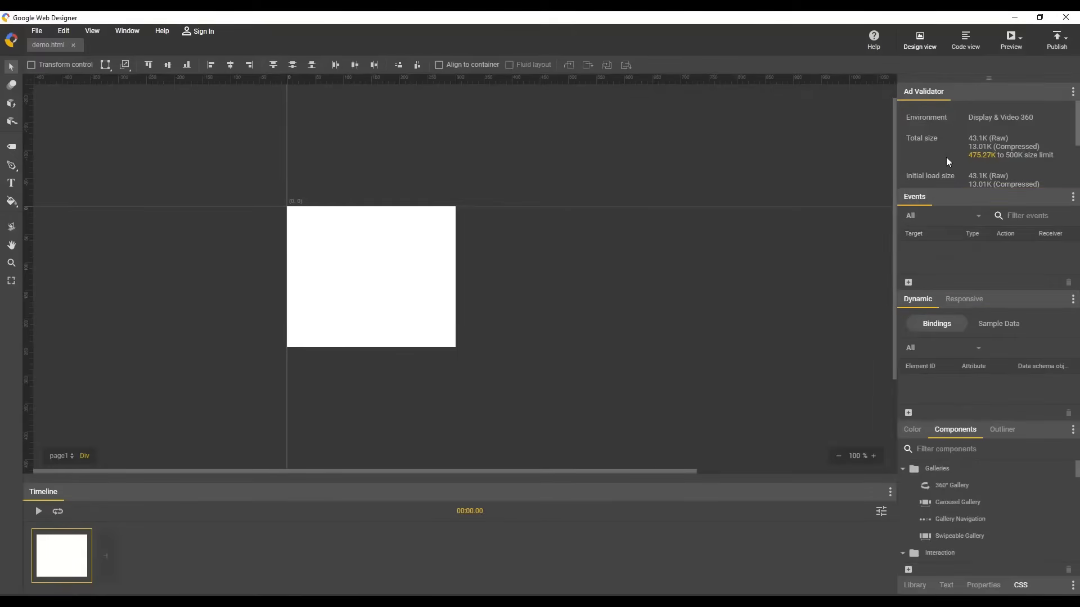
# Step: Collapse Ad Validator, Dynamic and Components and maximize the Events panel
pyautogui.click(923, 91)
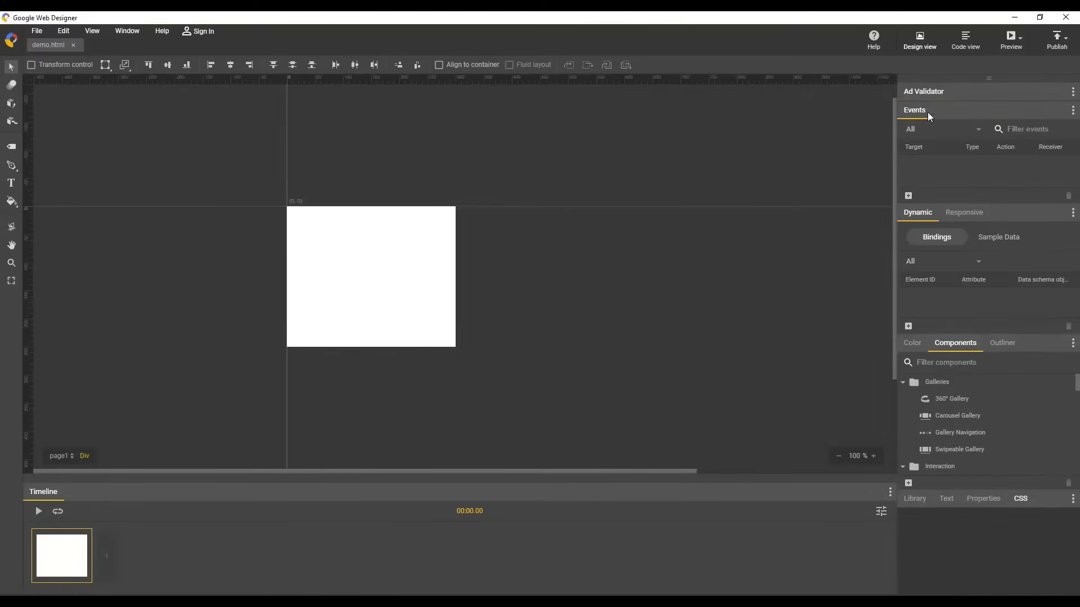
pyautogui.click(916, 214)
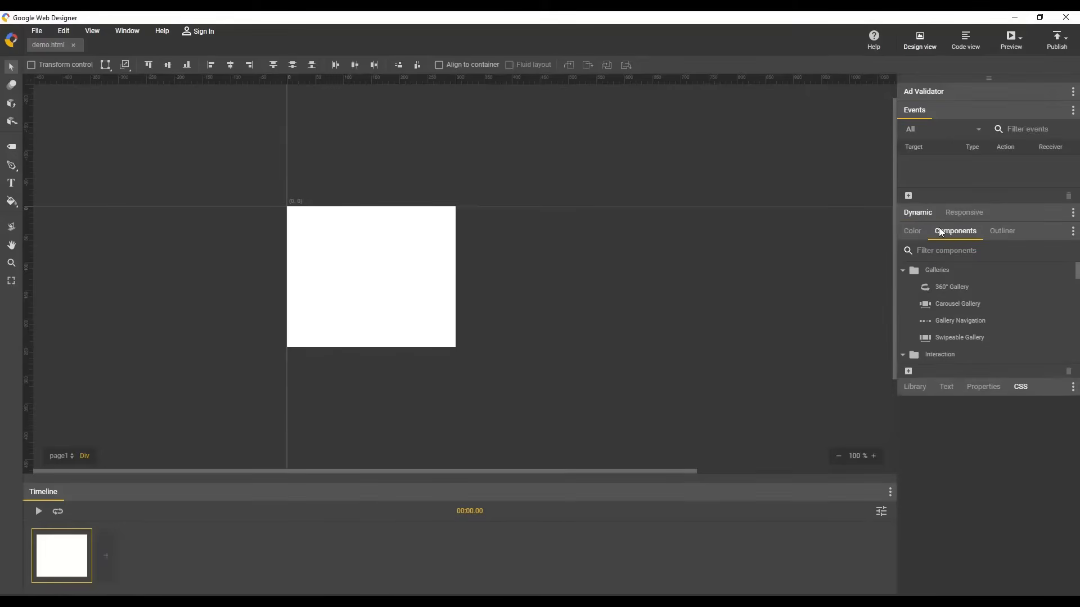
pyautogui.click(939, 229)
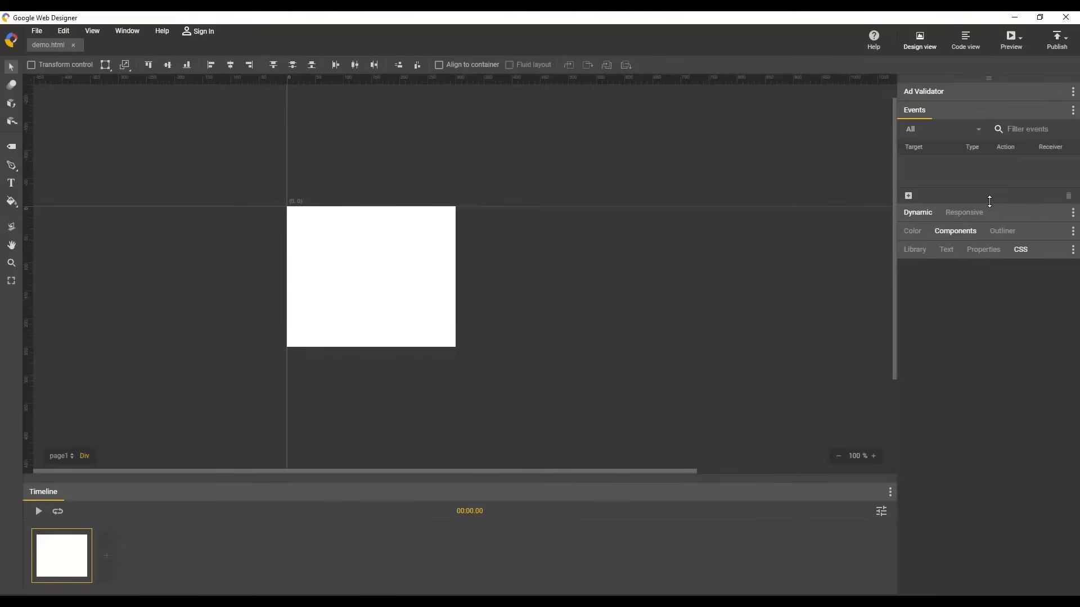
pyautogui.moveTo(986, 206); pyautogui.dragTo(974, 273)
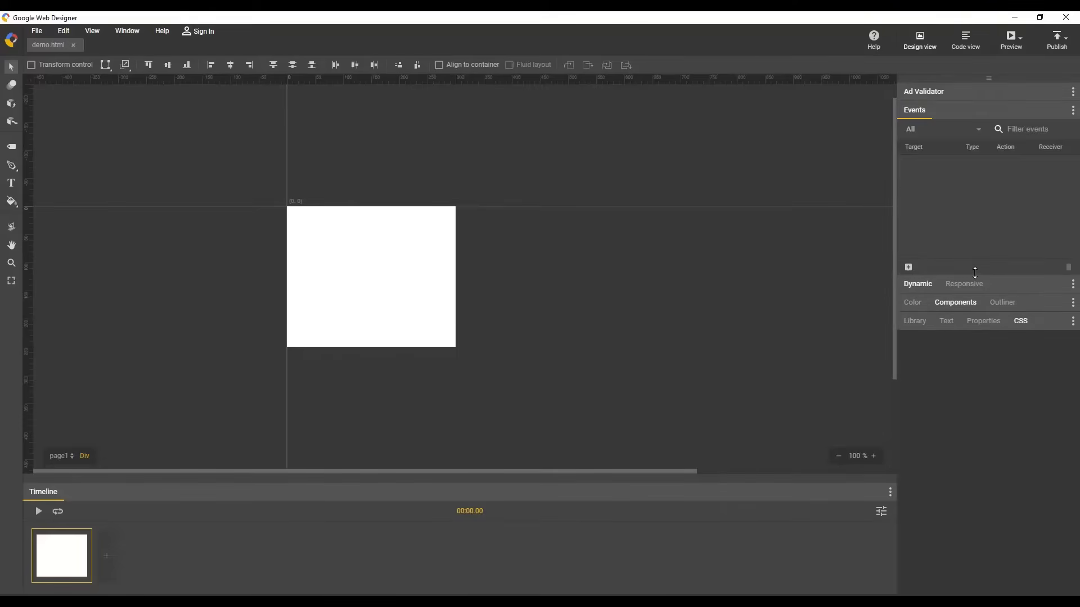
pyautogui.doubleClick(974, 273)
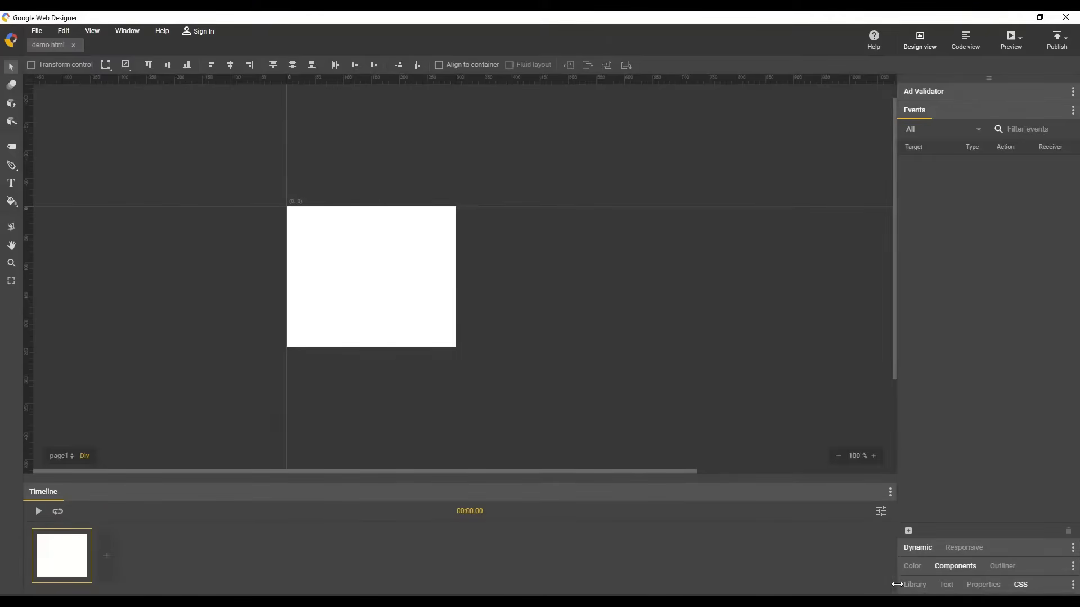
# Step: Import Guide.png, Logo.svg and product-transp.png into the Library via the stage
pyautogui.click(914, 584)
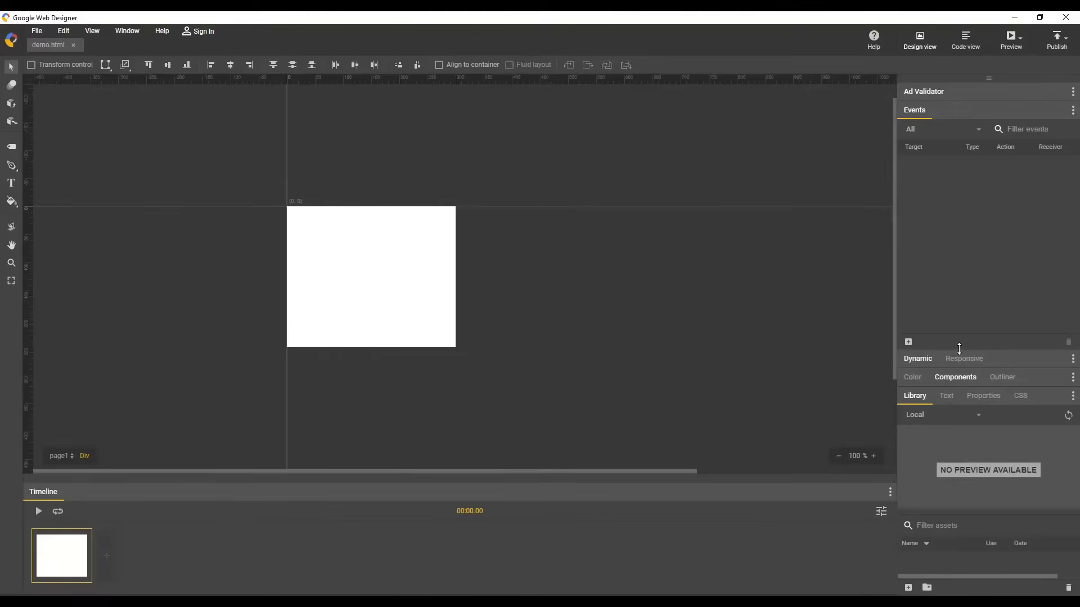
pyautogui.moveTo(960, 348); pyautogui.dragTo(975, 209)
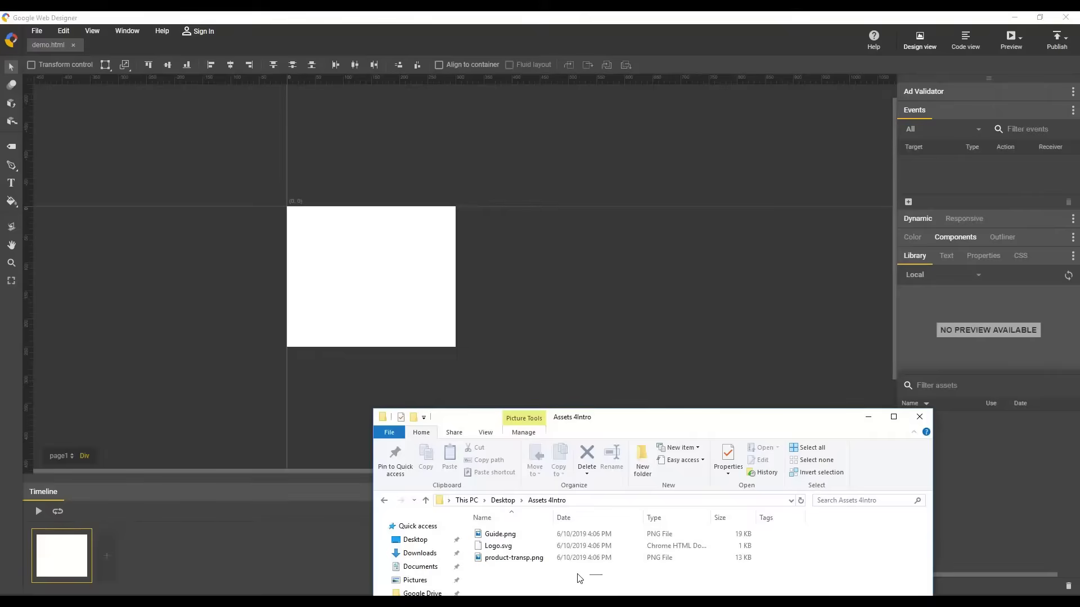
pyautogui.moveTo(666, 580)
pyautogui.mouseDown()
pyautogui.moveTo(507, 537)
pyautogui.moveTo(414, 253)
pyautogui.mouseUp()
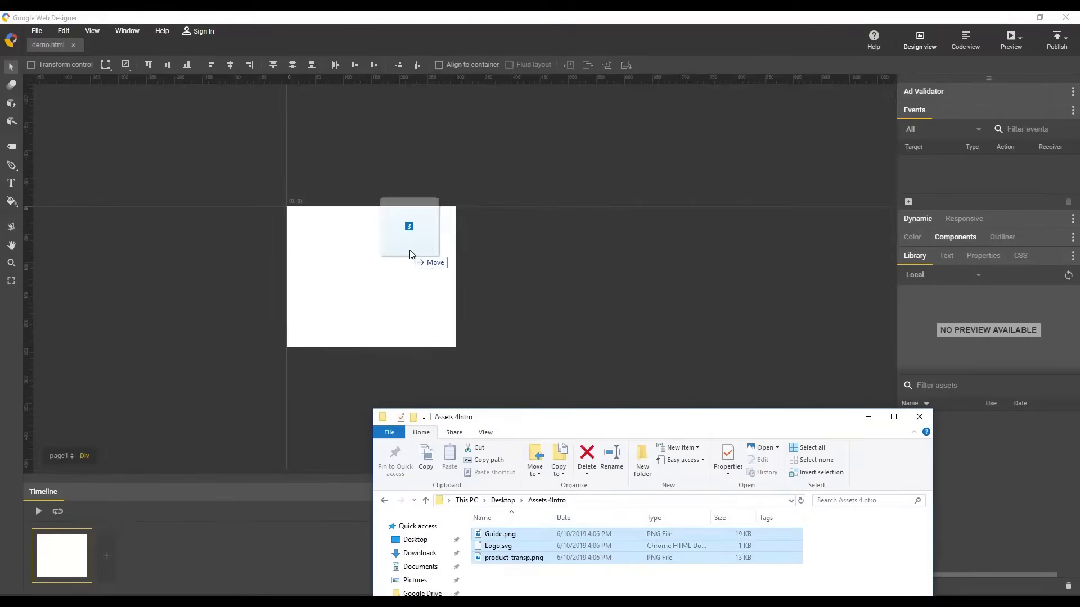
pyautogui.click(869, 416)
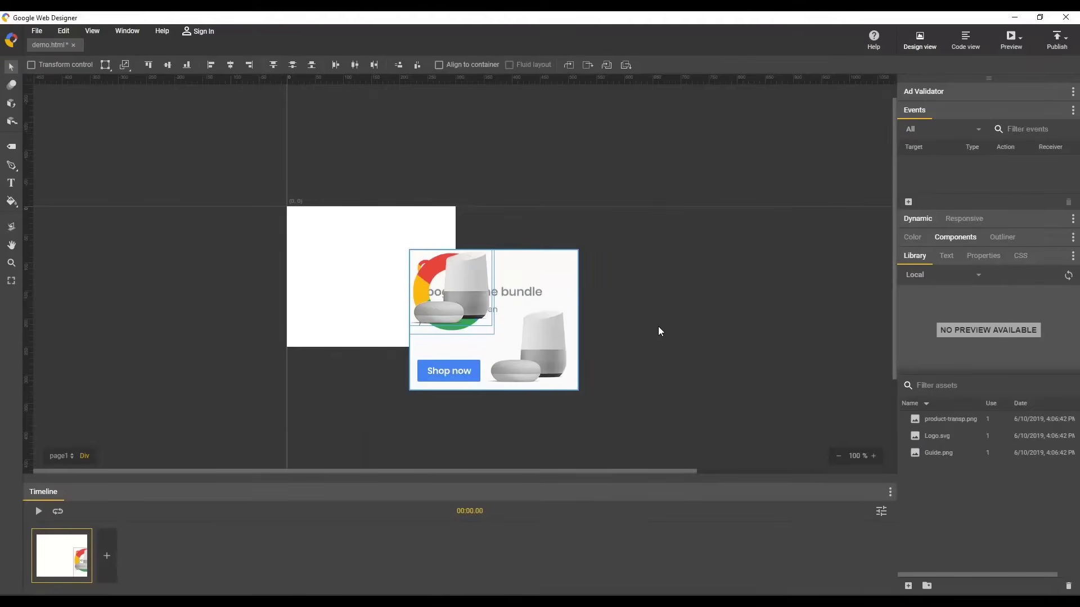
# Step: Remove the placed images from the stage, leaving them only in the Library
pyautogui.press('Delete')
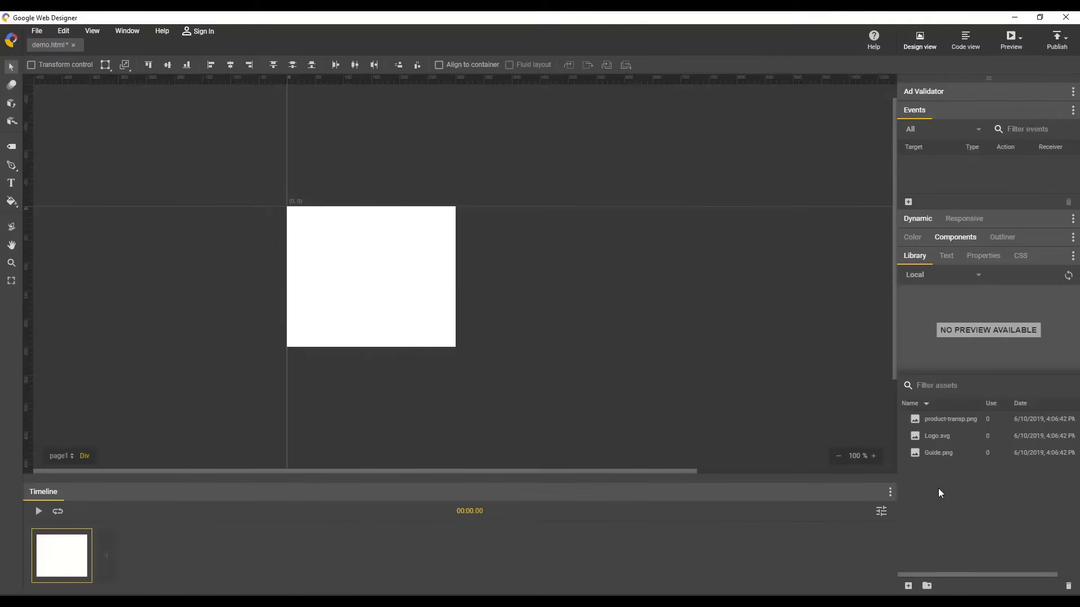
pyautogui.click(37, 32)
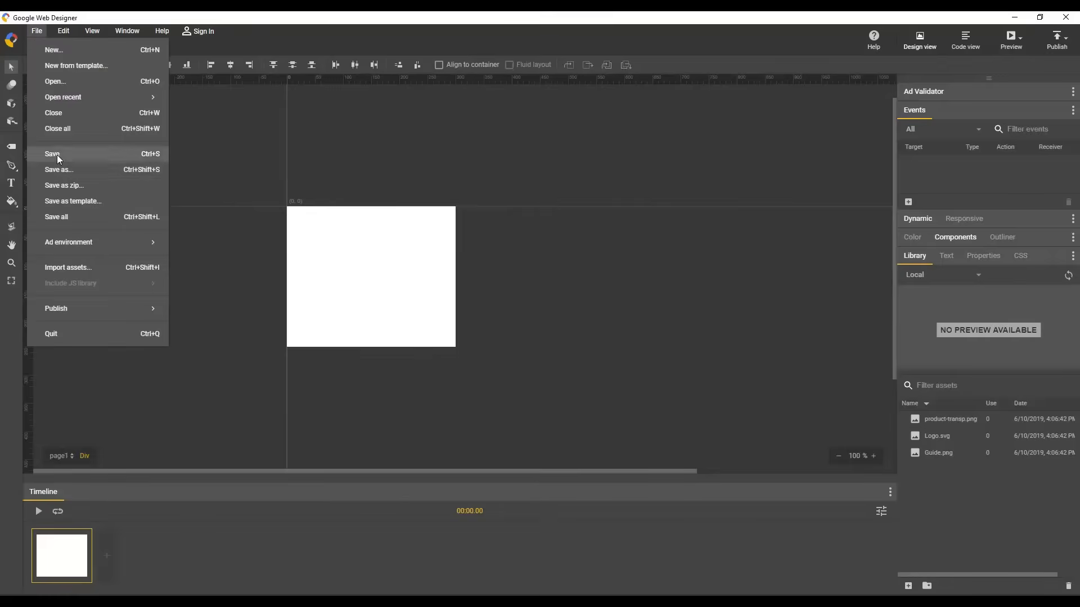
pyautogui.click(72, 268)
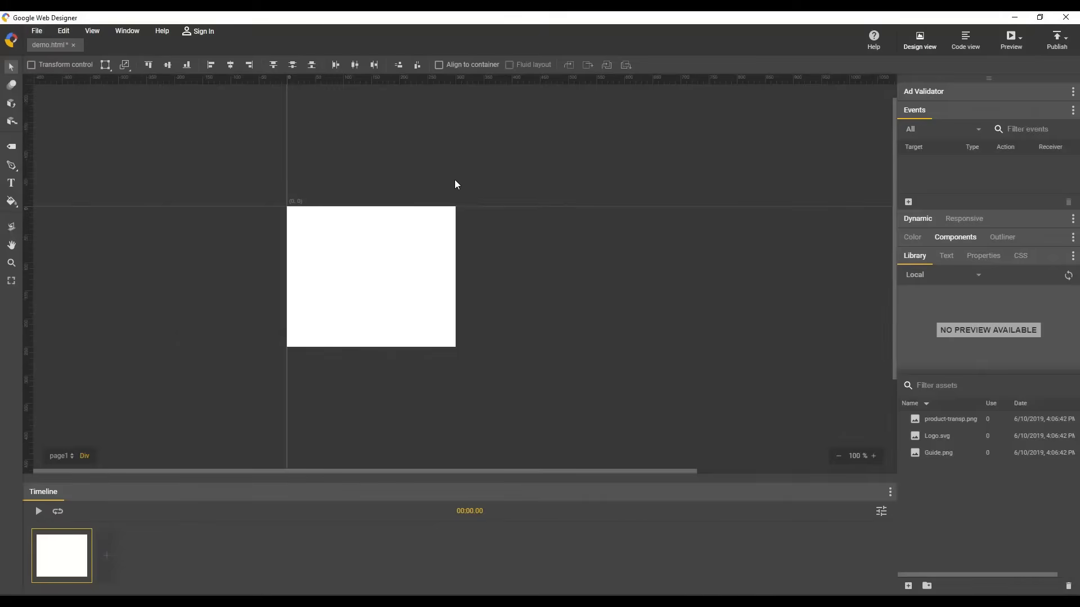
# Step: Place Guide.png on the stage and align it top-left to the banner container
pyautogui.moveTo(936, 454); pyautogui.dragTo(336, 246)
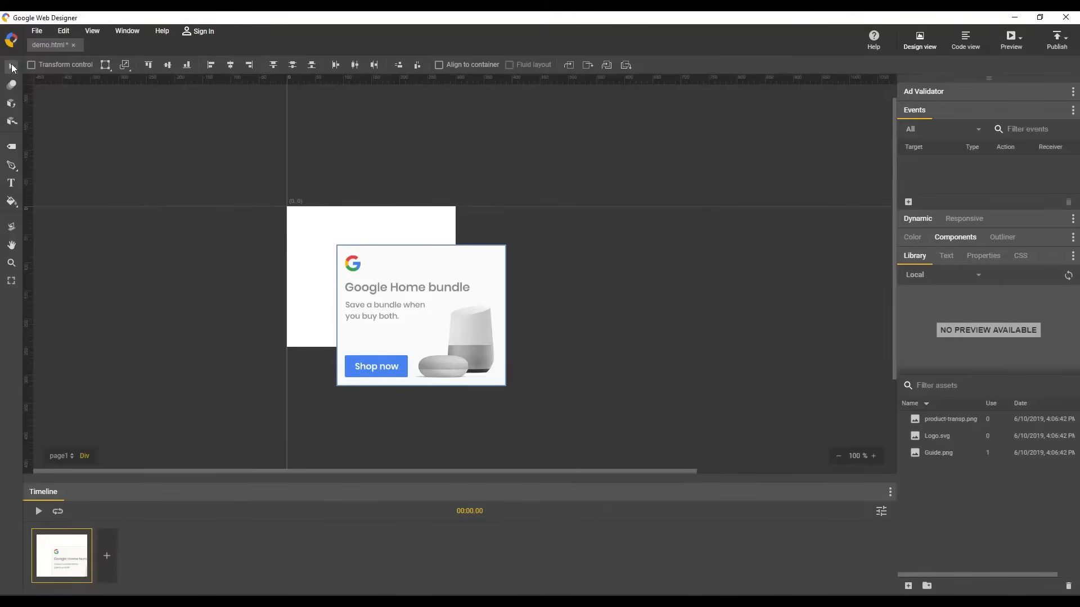
pyautogui.click(439, 65)
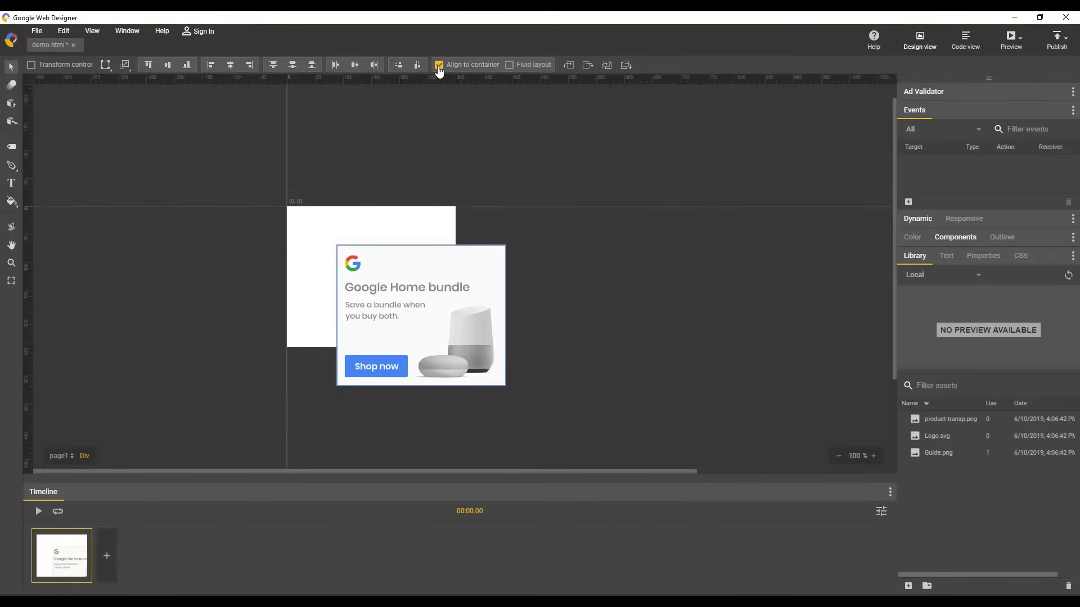
pyautogui.click(148, 65)
pyautogui.click(210, 66)
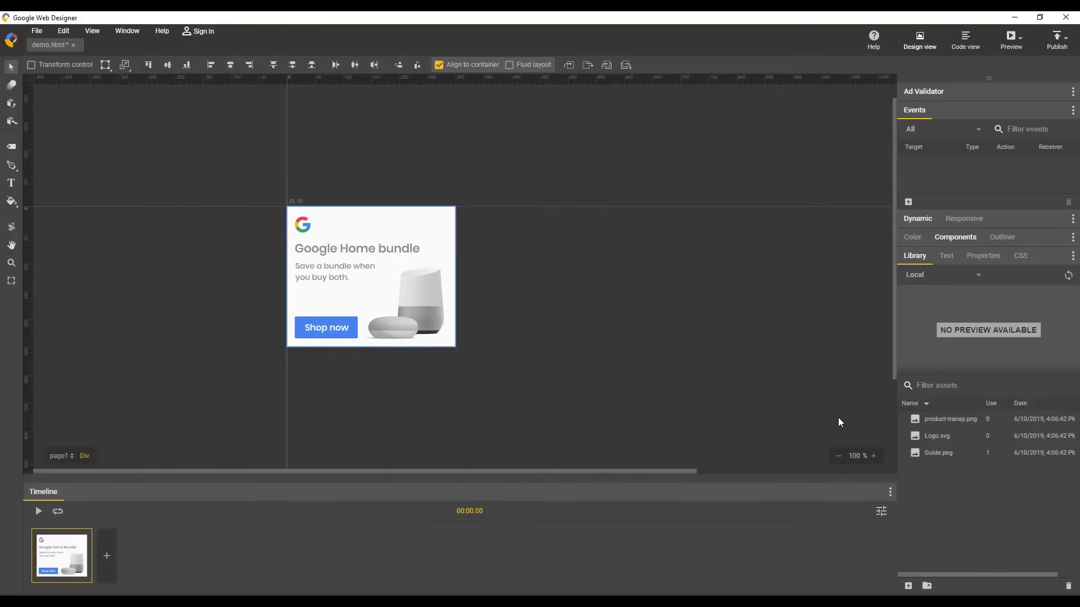
pyautogui.click(881, 515)
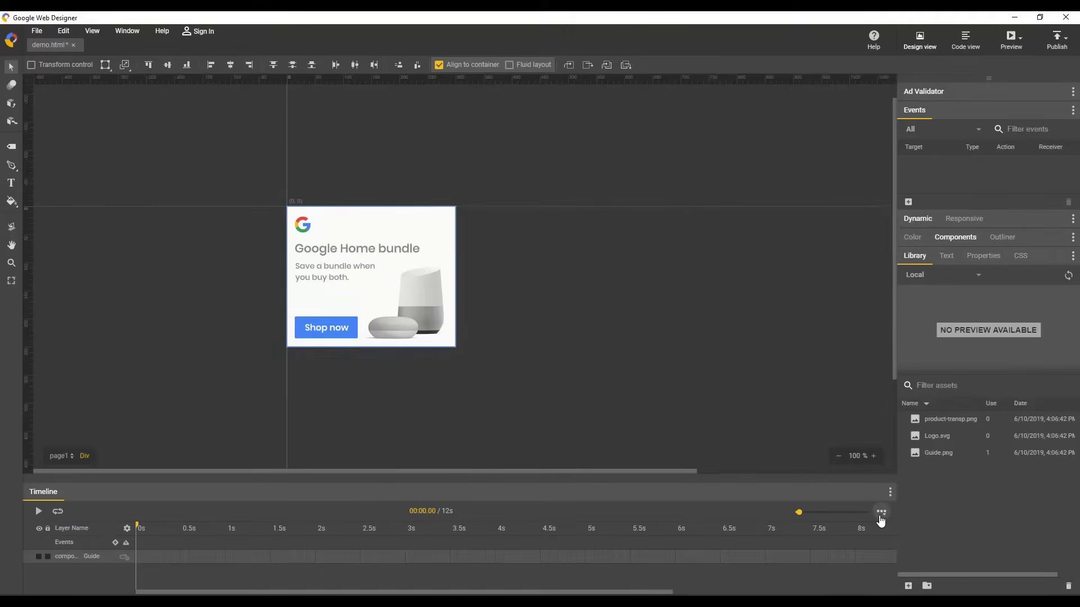
pyautogui.click(881, 516)
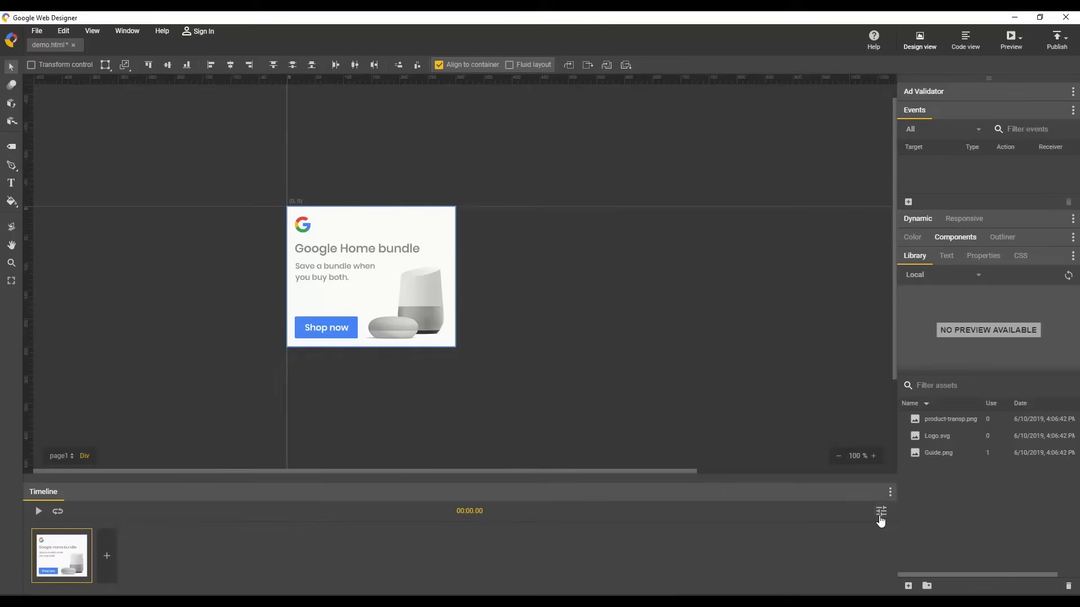
pyautogui.click(881, 517)
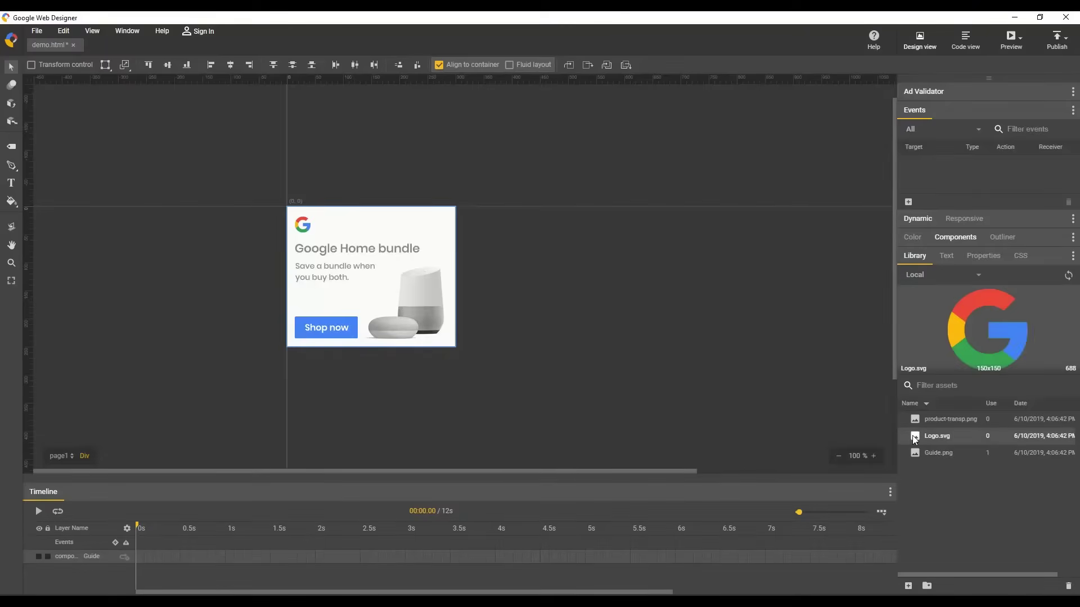
# Step: Place Logo.svg near the top-left corner and lock its aspect ratio in Properties
pyautogui.moveTo(937, 435); pyautogui.dragTo(354, 260)
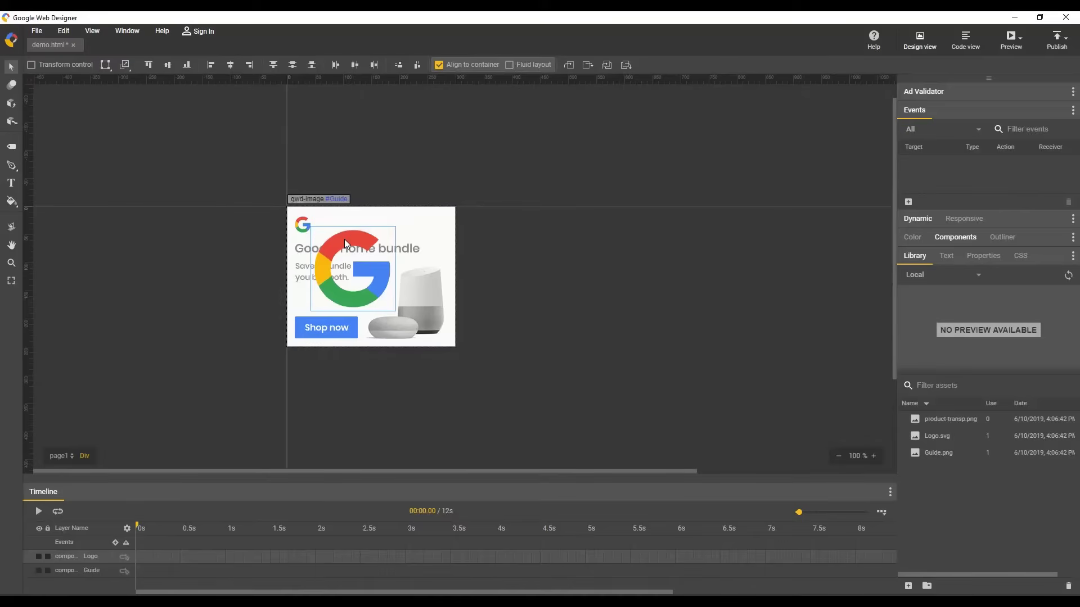
pyautogui.moveTo(345, 239); pyautogui.dragTo(326, 226)
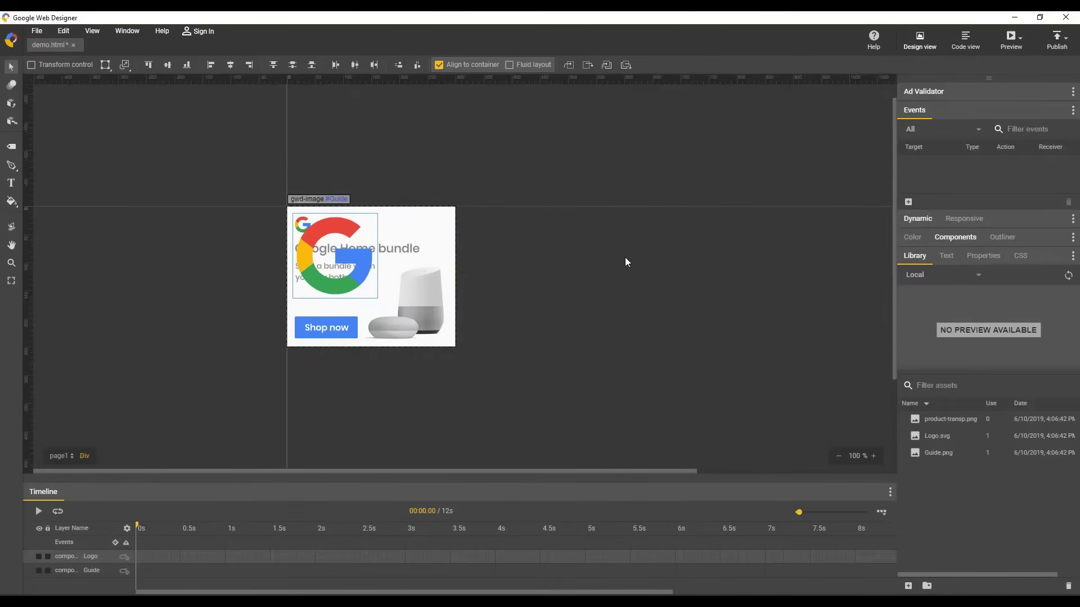
pyautogui.click(982, 257)
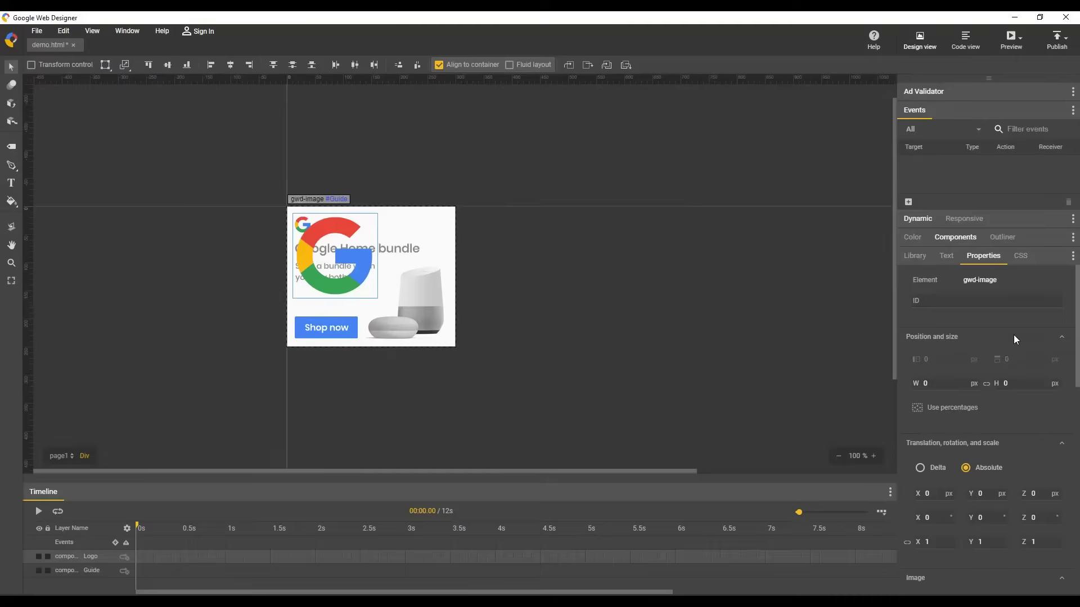
pyautogui.click(987, 384)
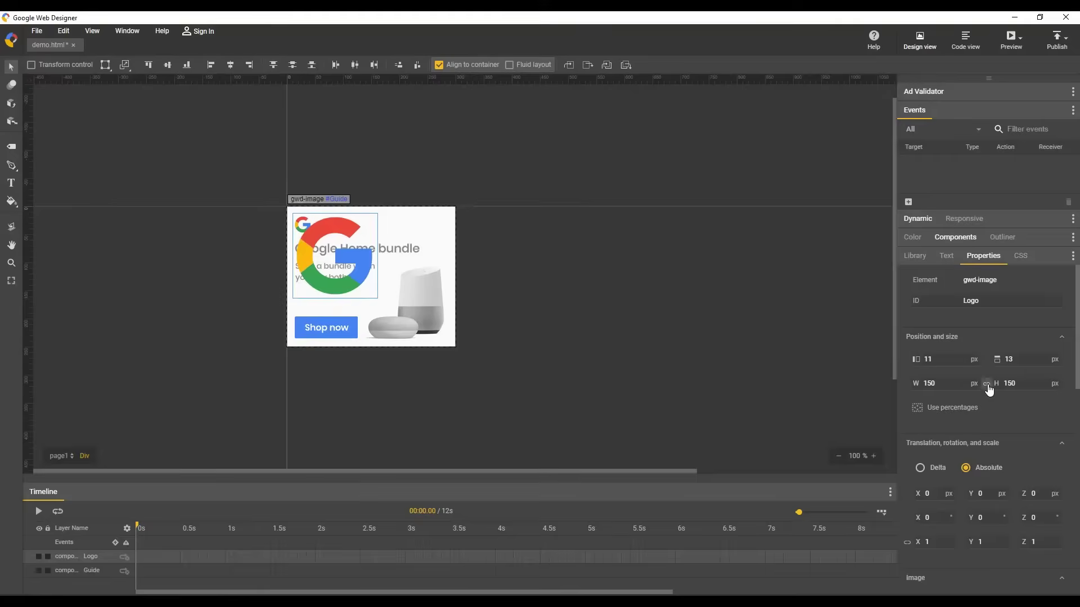
# Step: Shrink the logo to 34 x 34 px and nudge it onto the guide's logo
pyautogui.click(949, 383)
pyautogui.press('Down')
pyautogui.press('Down')
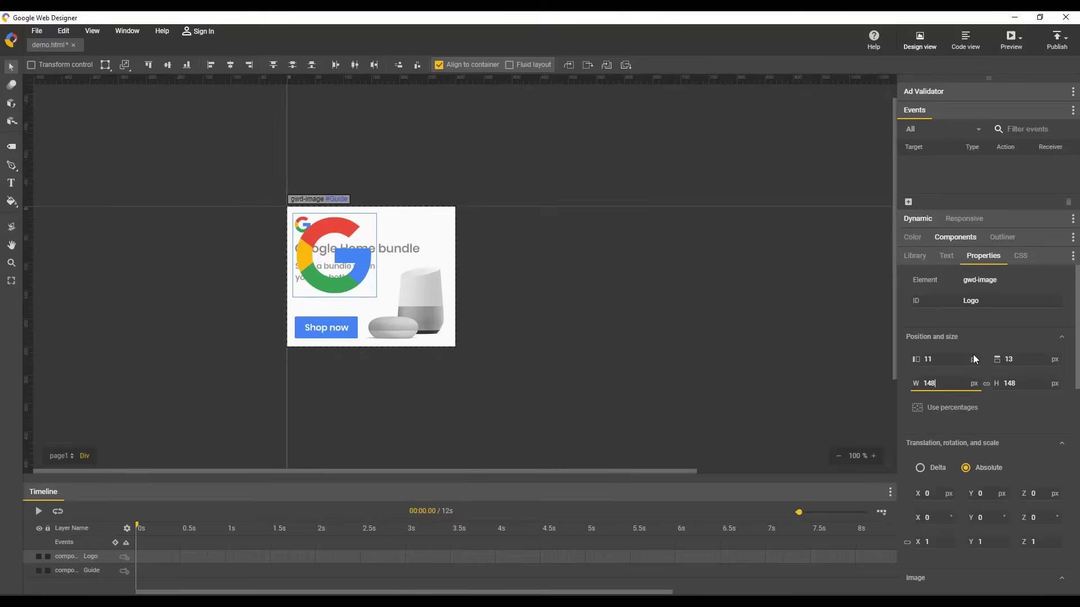
pyautogui.press('Down')
pyautogui.press('Down')
pyautogui.press('Down')
pyautogui.press('Down')
pyautogui.press('Down')
pyautogui.press('Down')
pyautogui.press('Down')
pyautogui.press('Down')
pyautogui.press('Down')
pyautogui.press('Down')
pyautogui.press('Down')
pyautogui.press('Down')
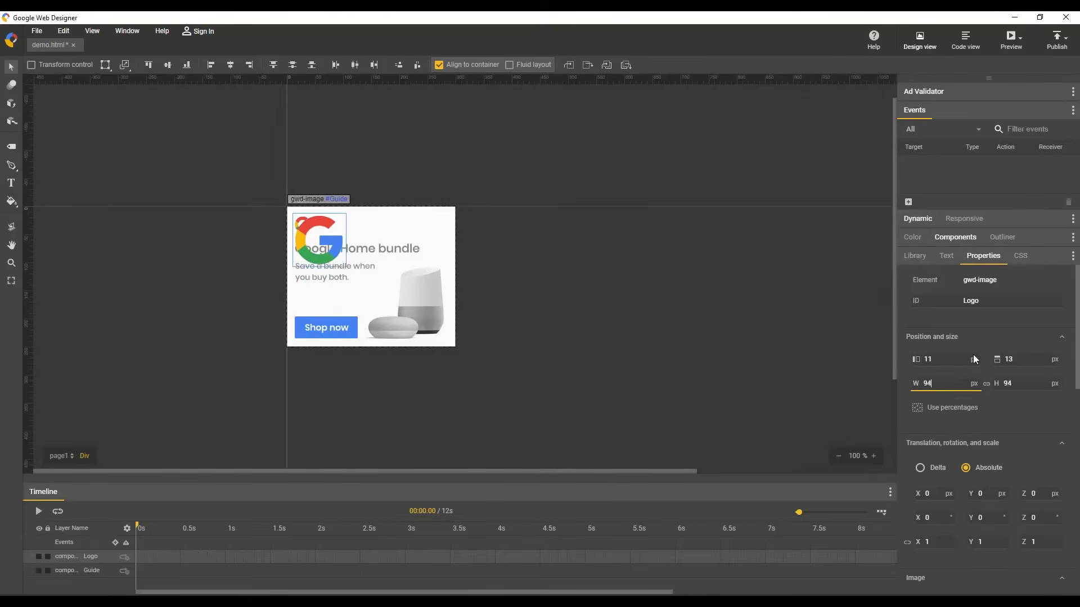
pyautogui.press('Down')
pyautogui.press('Down')
pyautogui.press('Down')
pyautogui.press('Down')
pyautogui.press('Down')
pyautogui.press('Down')
pyautogui.press('Down')
pyautogui.press('Down')
pyautogui.press('Down')
pyautogui.press('Down')
pyautogui.press('Down')
pyautogui.press('Down')
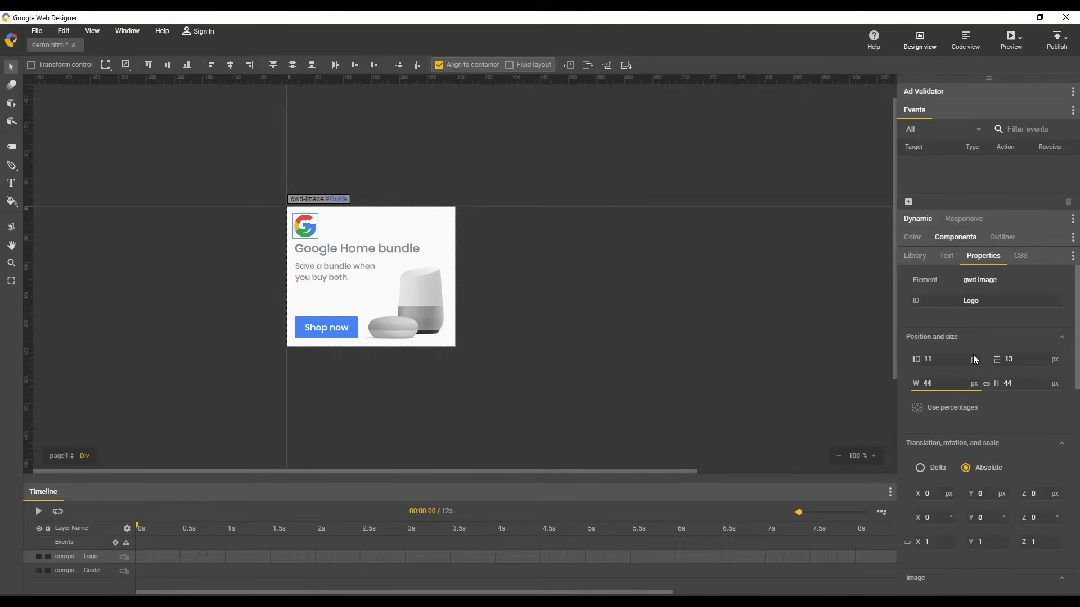
pyautogui.press('Down')
pyautogui.press('Down')
pyautogui.press('Down')
pyautogui.press('Down')
pyautogui.press('Down')
pyautogui.press('Down')
pyautogui.press('Down')
pyautogui.press('Down')
pyautogui.press('Down')
pyautogui.click(305, 223)
pyautogui.press('Right')
# Step: Place product-transp.png over the guide's product in the lower right
pyautogui.press('Down')
pyautogui.press('Down')
pyautogui.click(916, 255)
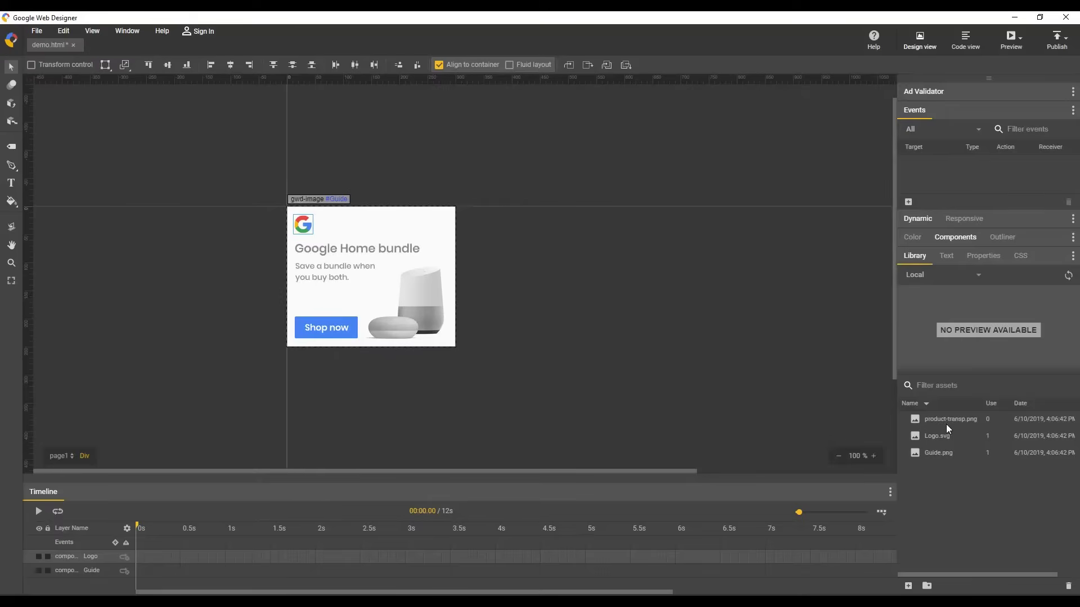
pyautogui.moveTo(941, 421)
pyautogui.mouseDown()
pyautogui.moveTo(516, 336)
pyautogui.moveTo(429, 294)
pyautogui.mouseUp()
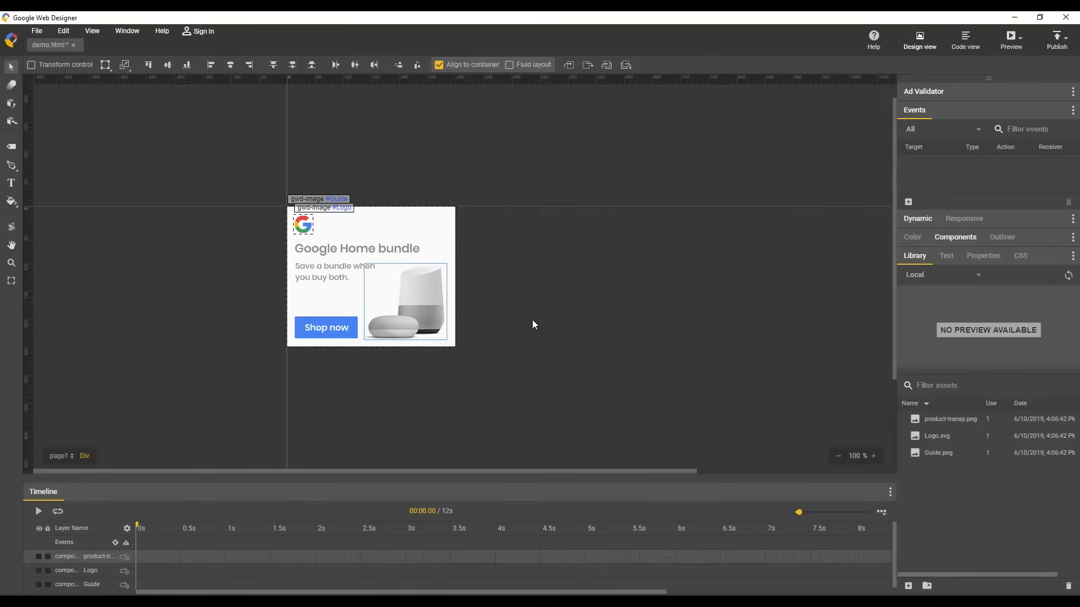
# Step: Try the Text, Selection and Tag tools in the toolbar
pyautogui.click(11, 182)
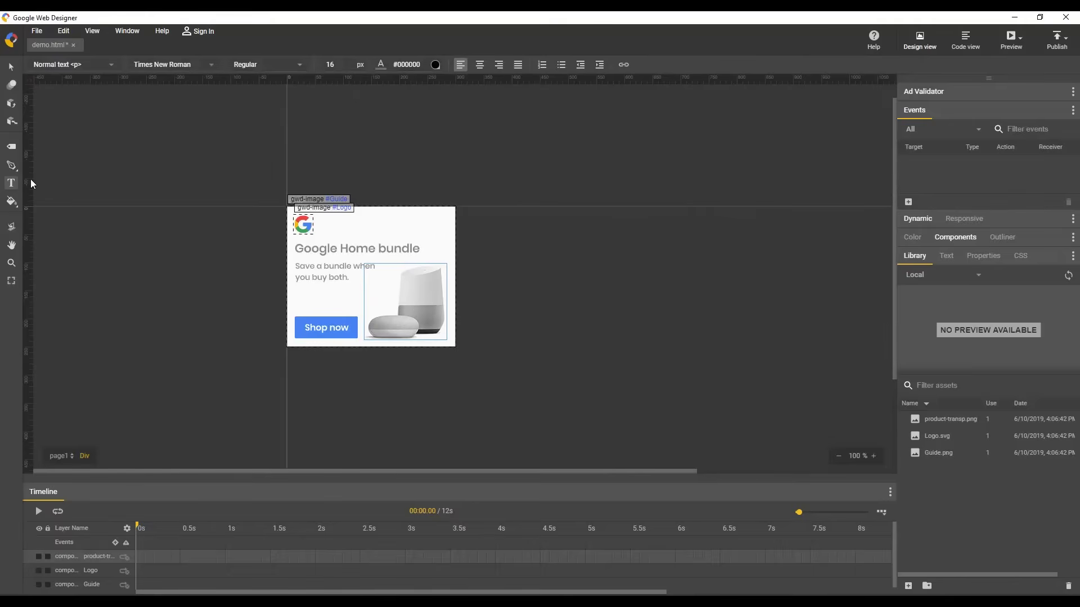
pyautogui.click(13, 67)
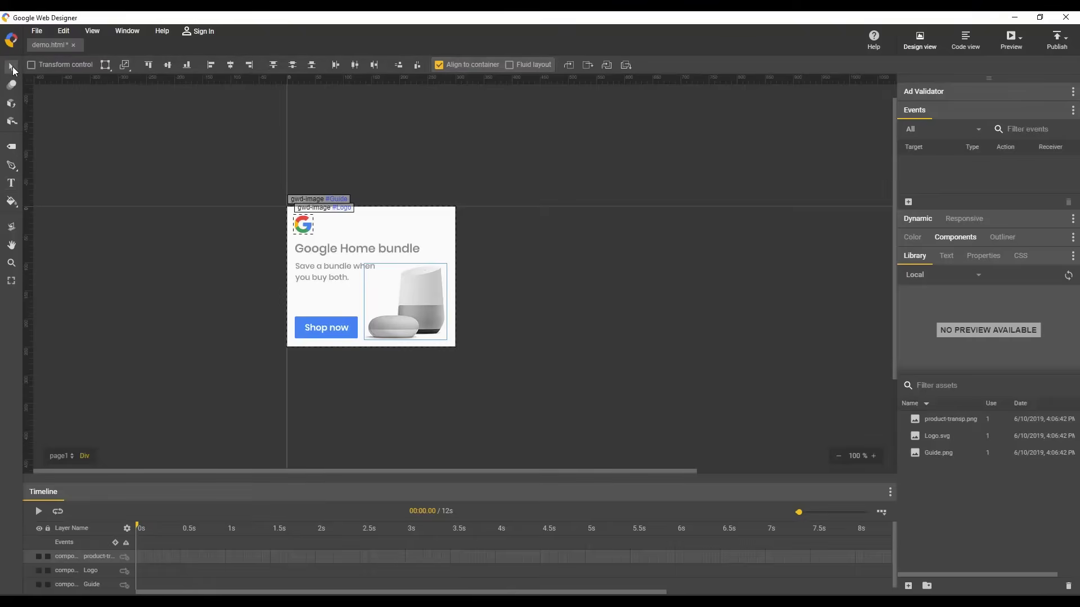
pyautogui.click(13, 146)
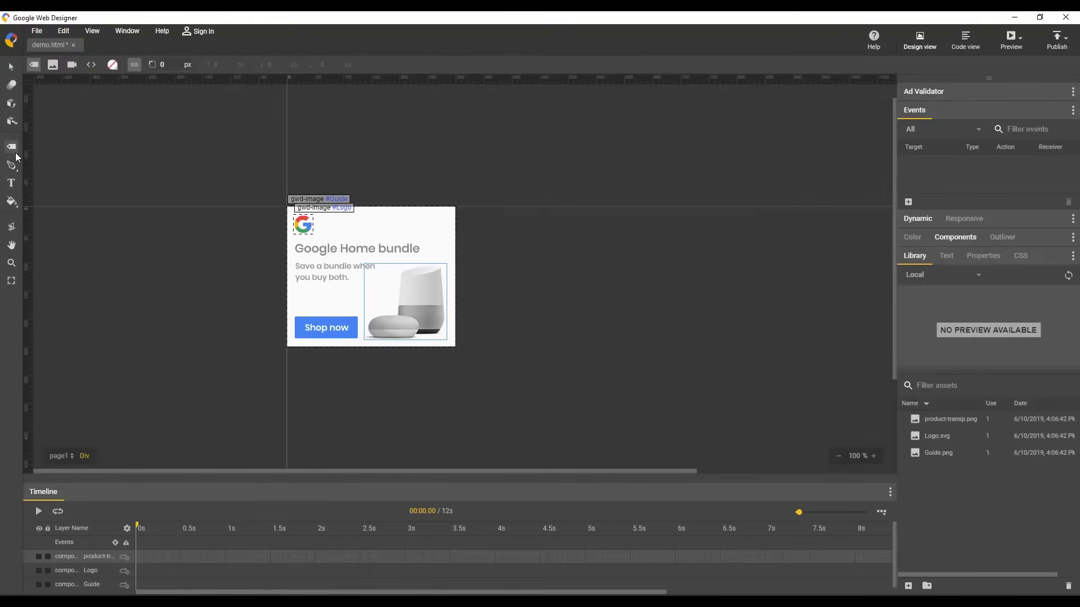
pyautogui.click(12, 183)
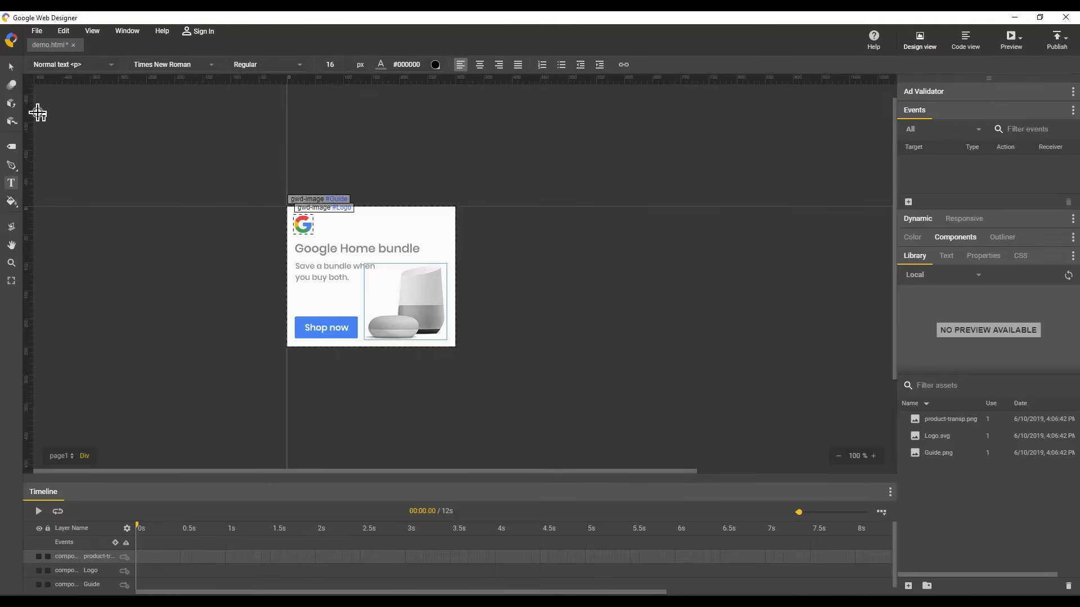
pyautogui.click(11, 68)
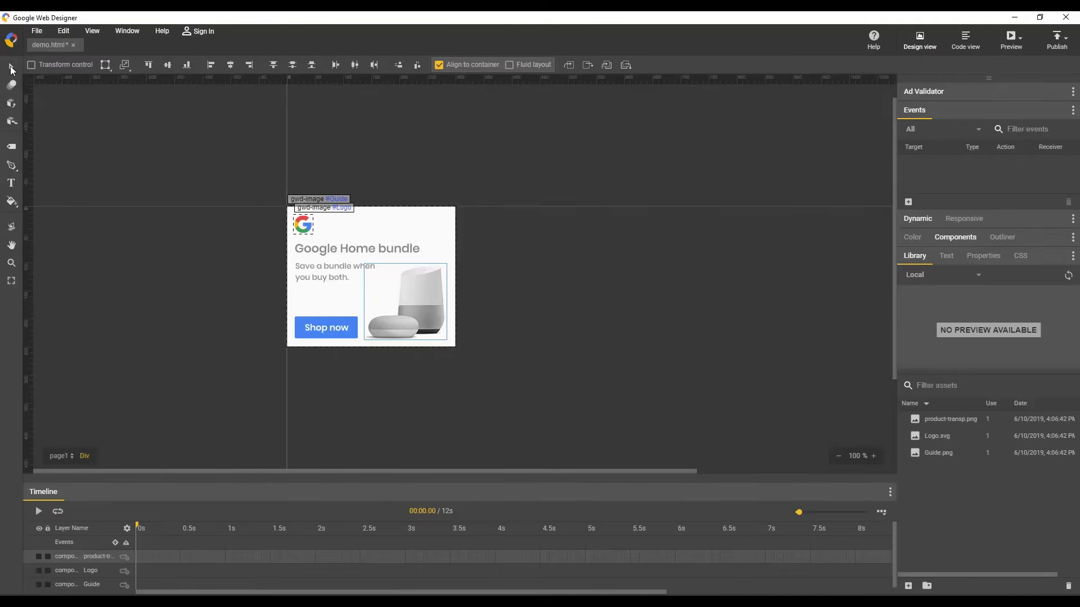
pyautogui.click(11, 148)
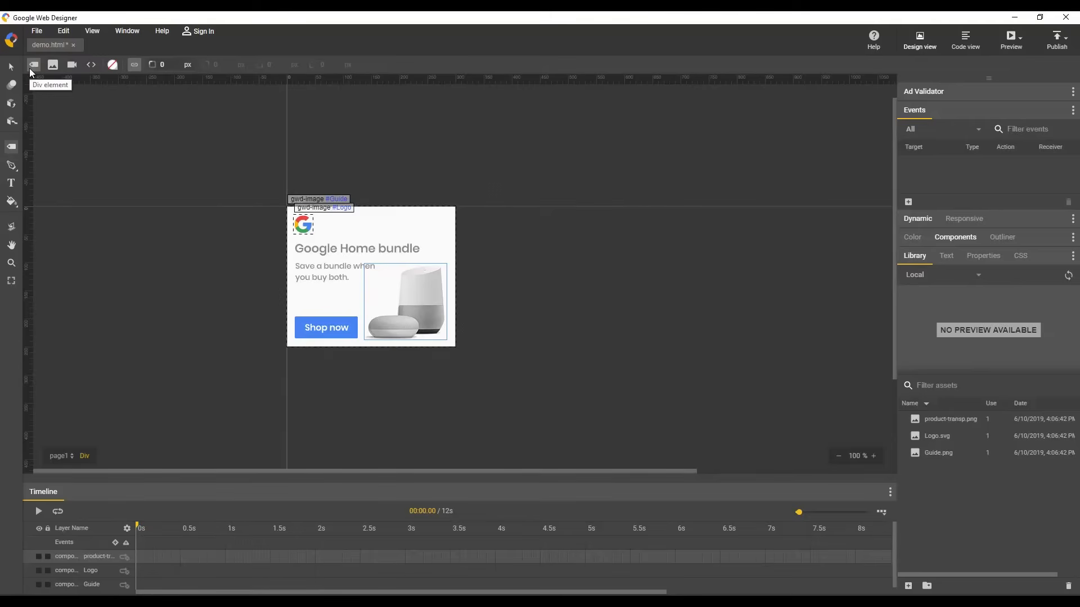
# Step: Show the Text properties, inspect the text style choices and return to Selection
pyautogui.click(12, 183)
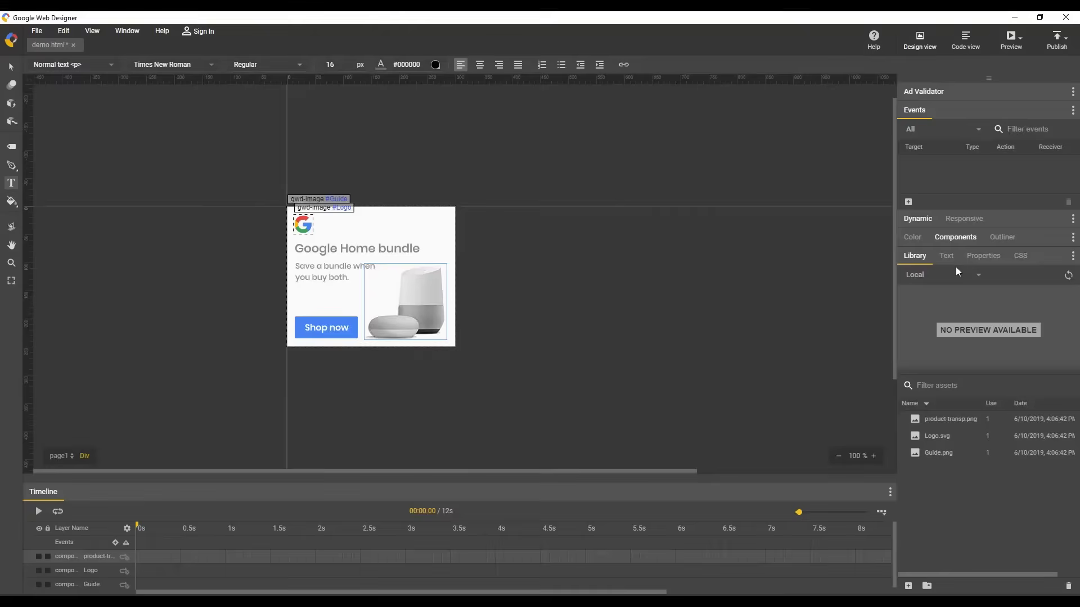
pyautogui.click(944, 256)
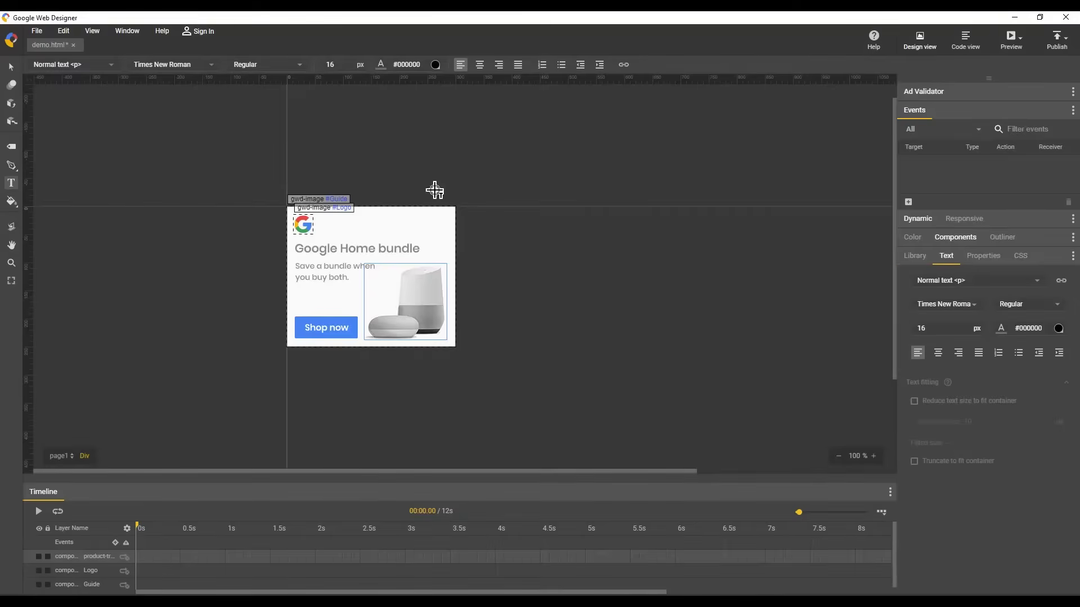
pyautogui.click(112, 66)
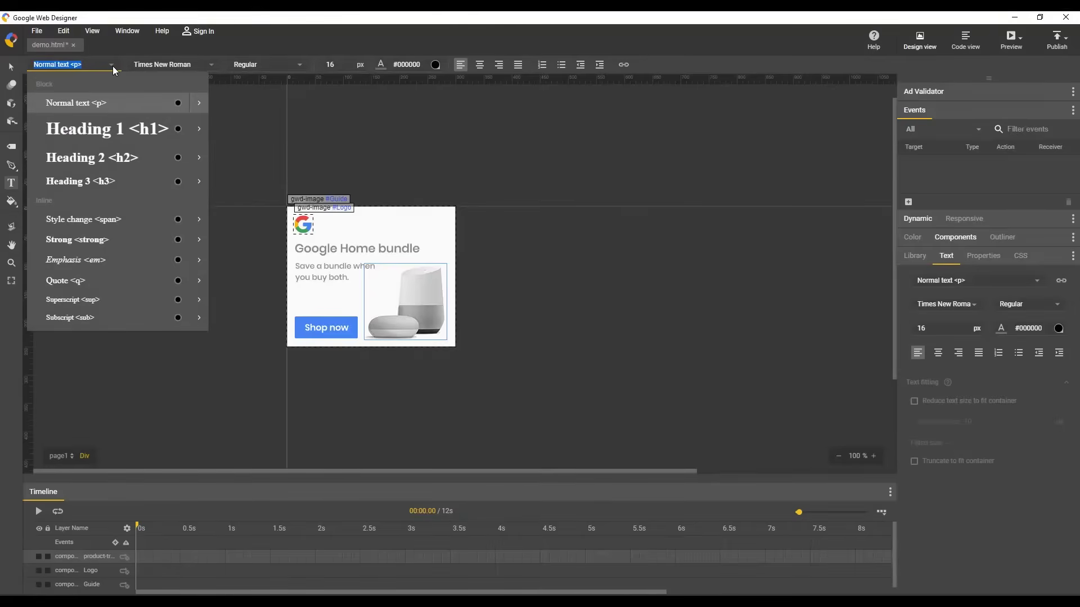
pyautogui.click(106, 64)
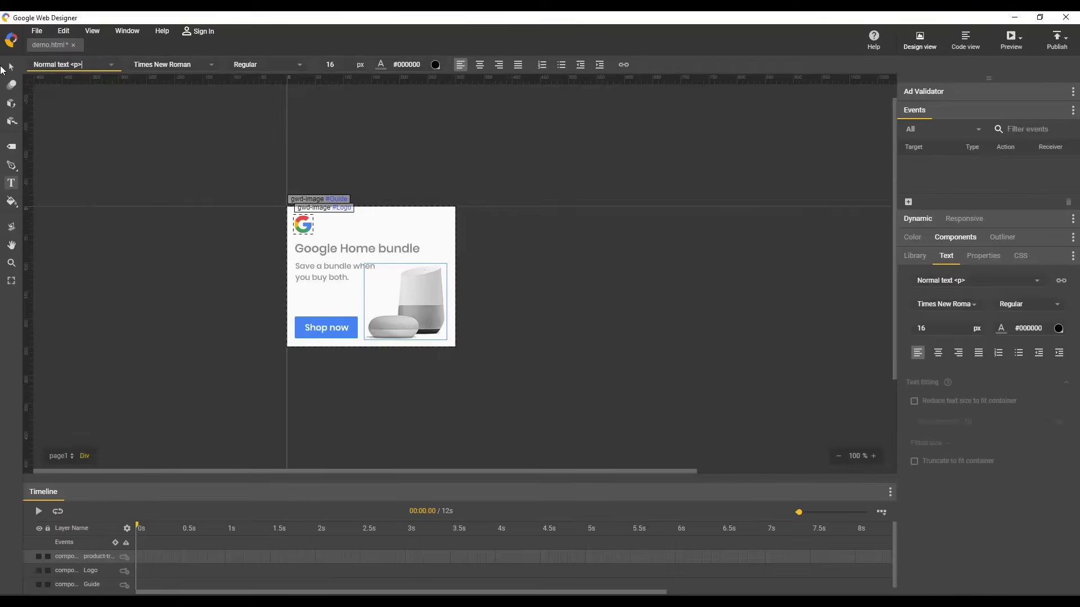
pyautogui.click(11, 67)
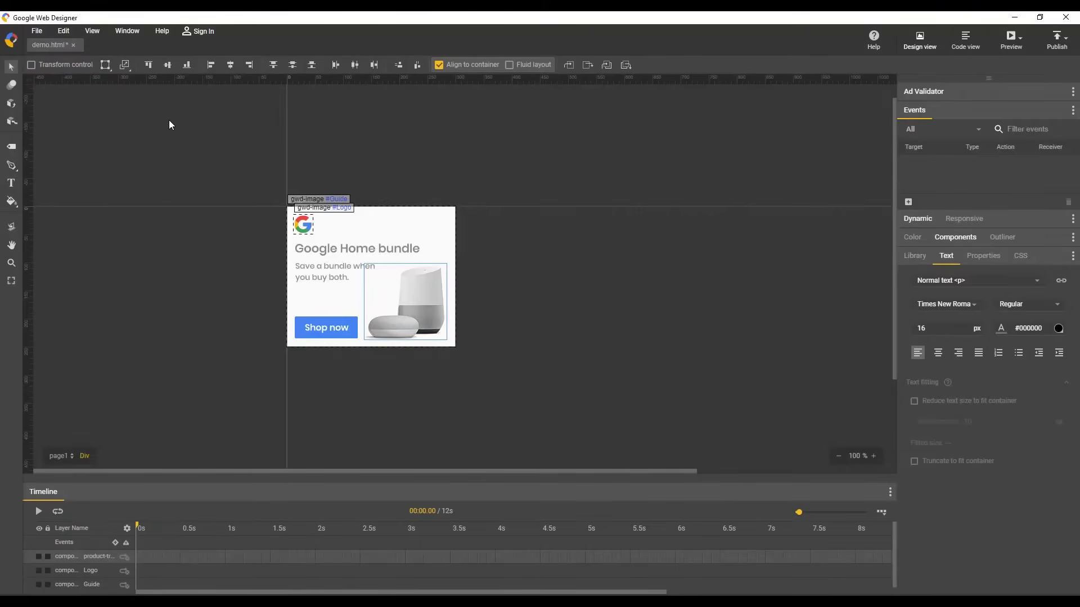
# Step: Draw a headline text box with 'Google Home bundle' and select the text
pyautogui.click(13, 184)
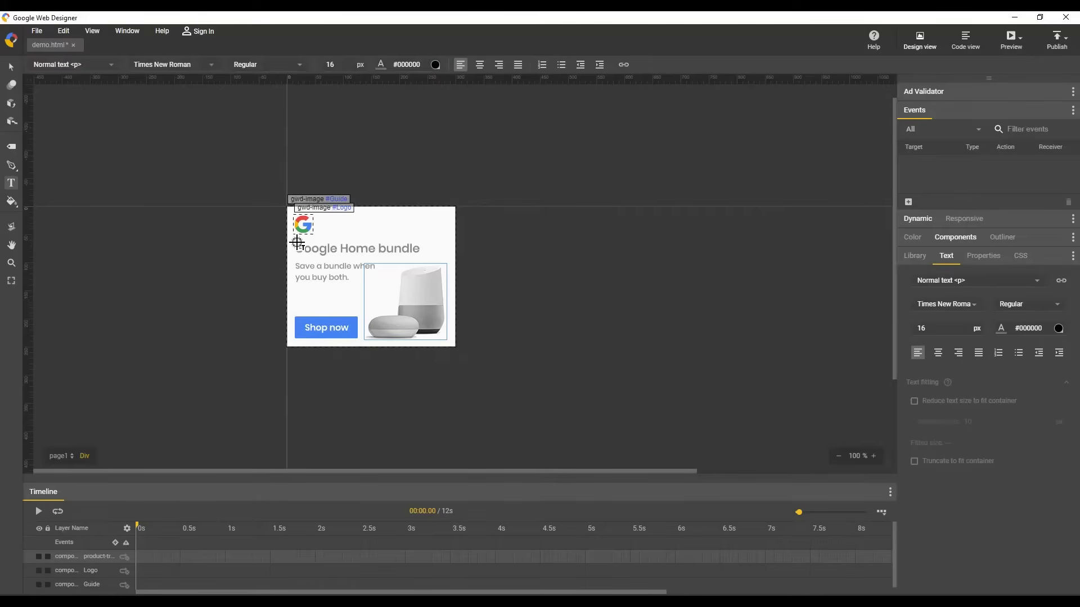
pyautogui.moveTo(293, 241)
pyautogui.mouseDown()
pyautogui.moveTo(351, 266)
pyautogui.moveTo(426, 274)
pyautogui.mouseUp()
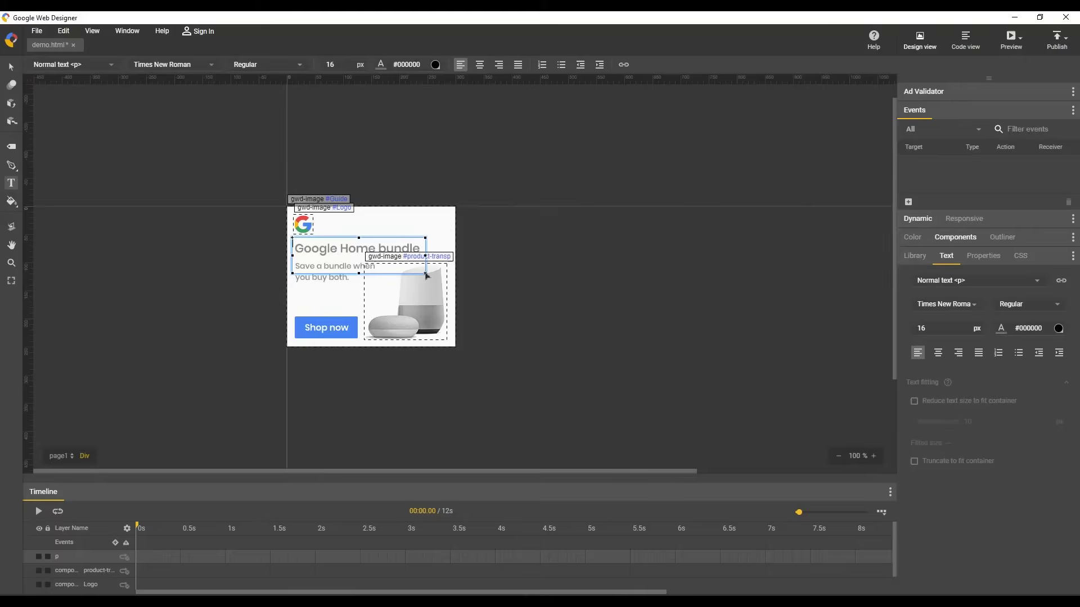
pyautogui.write('Google Home bundle')
pyautogui.hotkey('ctrl', 'a')
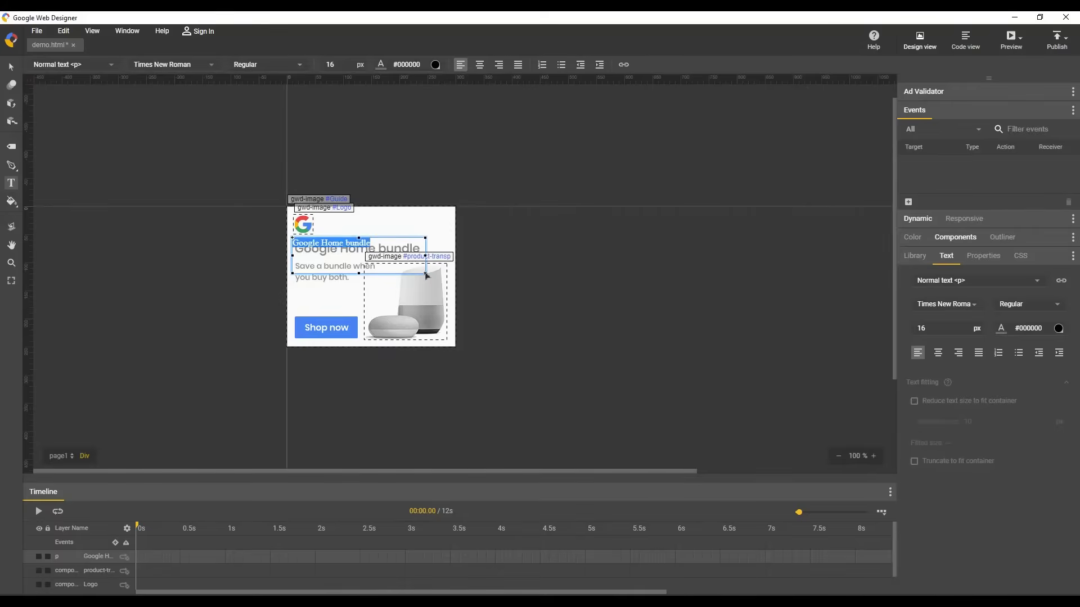
# Step: Colour the heading grey #888888 and show the font family list
pyautogui.click(407, 65)
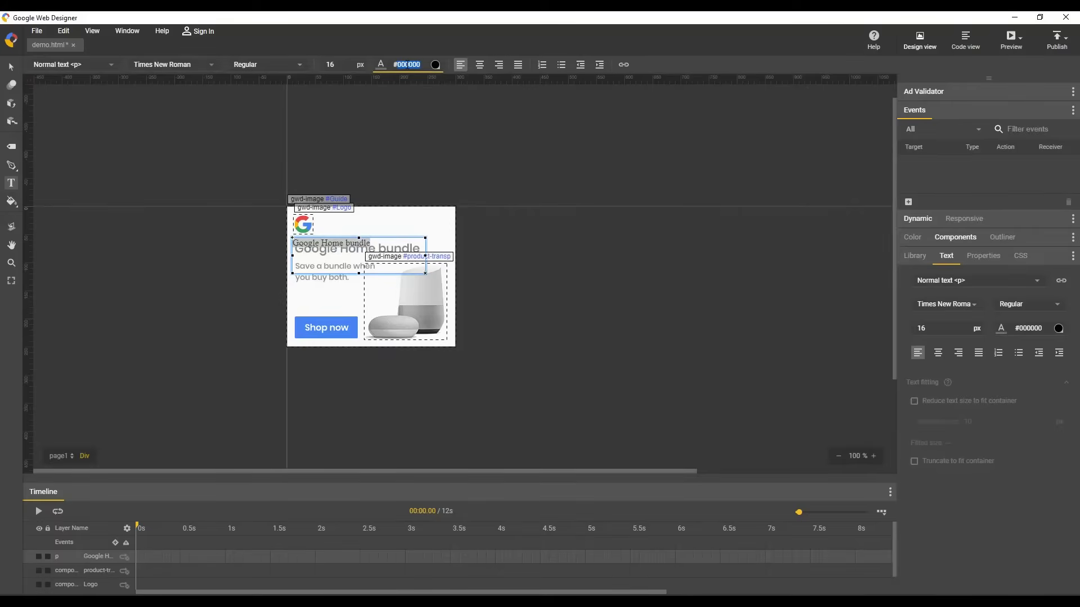
pyautogui.write('888888')
pyautogui.press('Return')
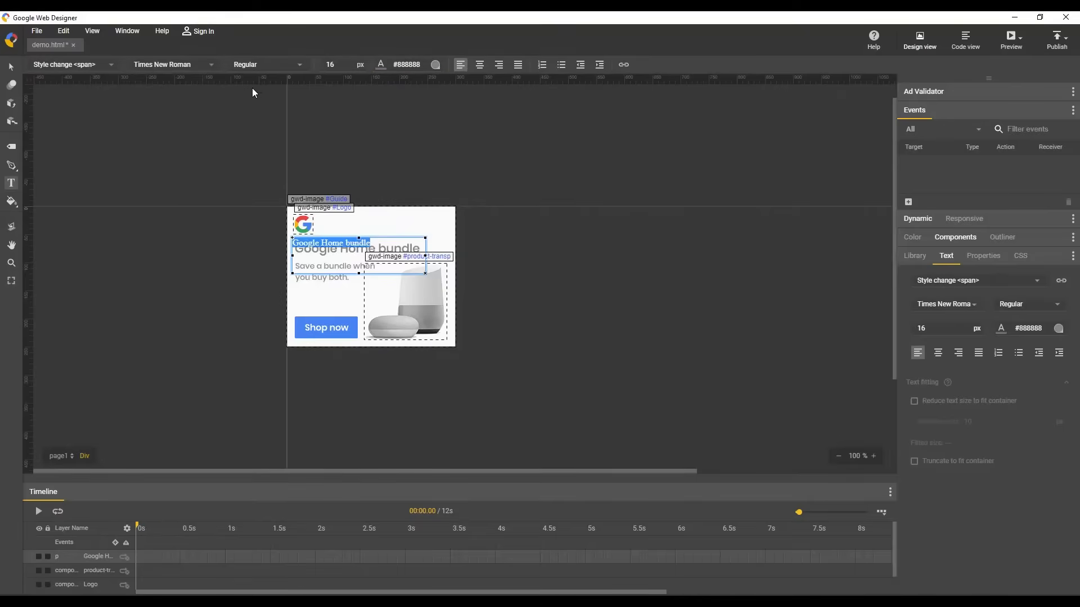
pyautogui.click(214, 66)
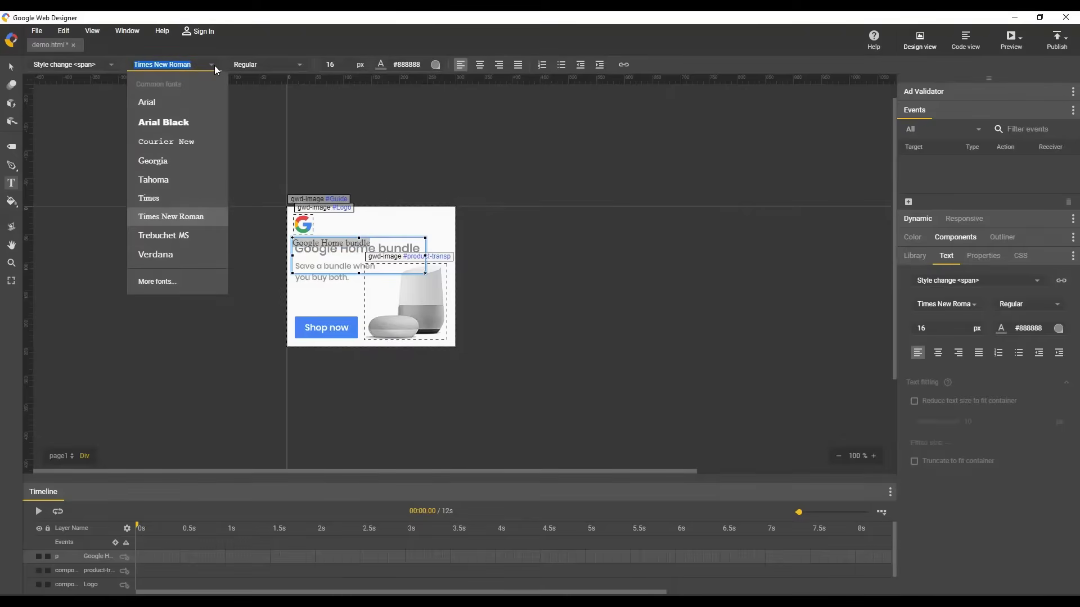
# Step: Add Poppins from Google Fonts and apply it to the heading
pyautogui.click(199, 287)
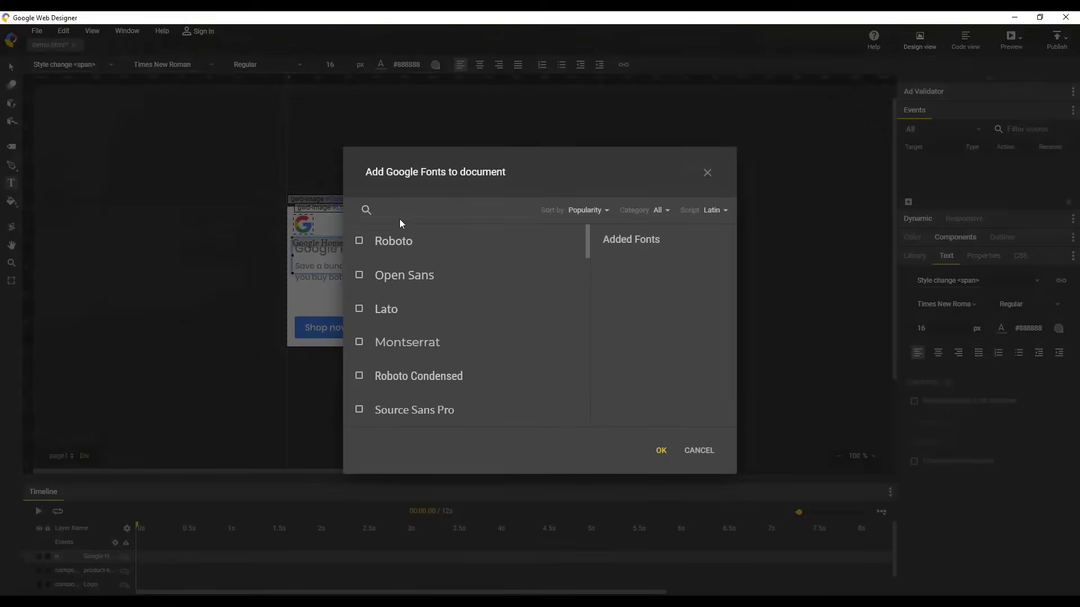
pyautogui.click(416, 211)
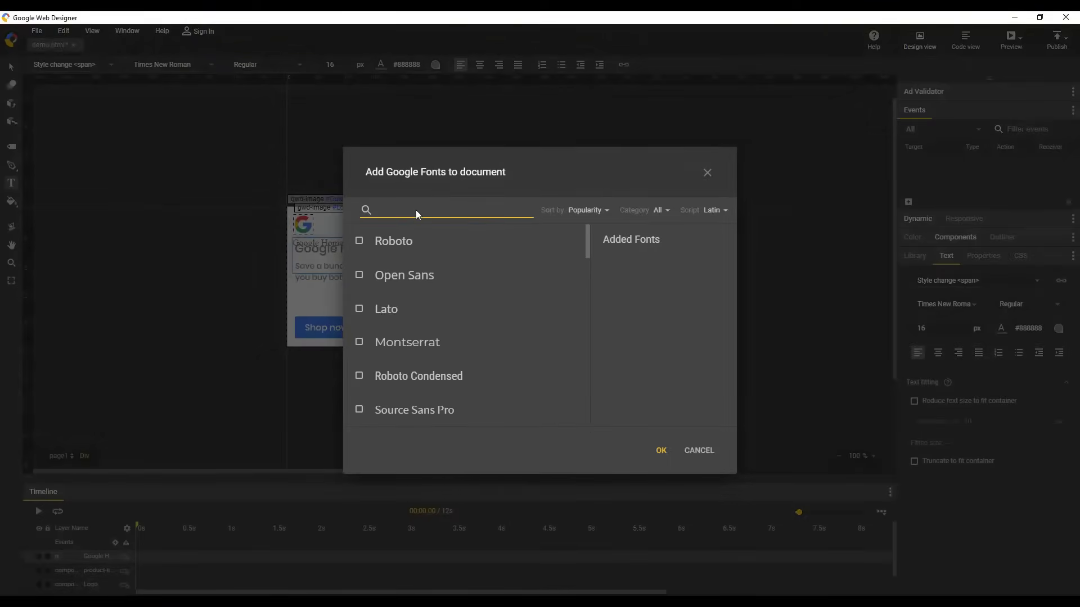
pyautogui.write('Poppi')
pyautogui.write('ns')
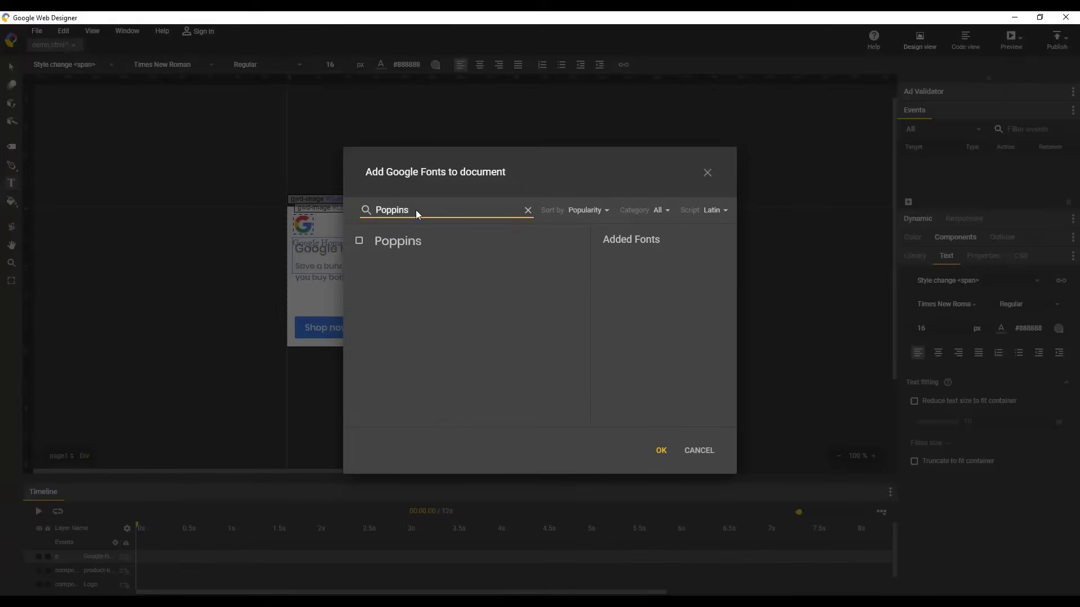
pyautogui.click(358, 241)
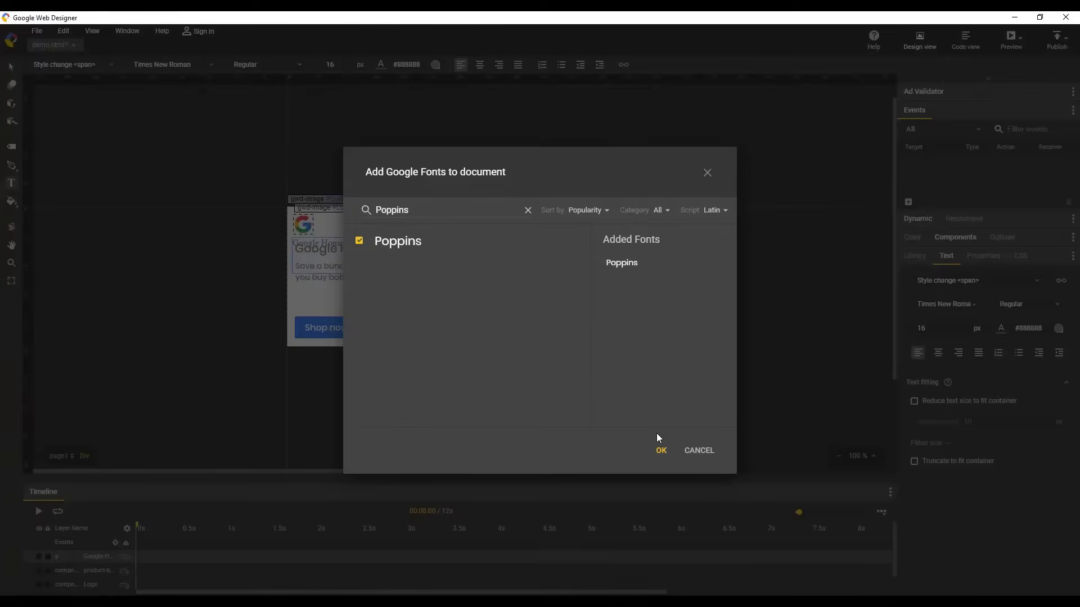
pyautogui.click(661, 449)
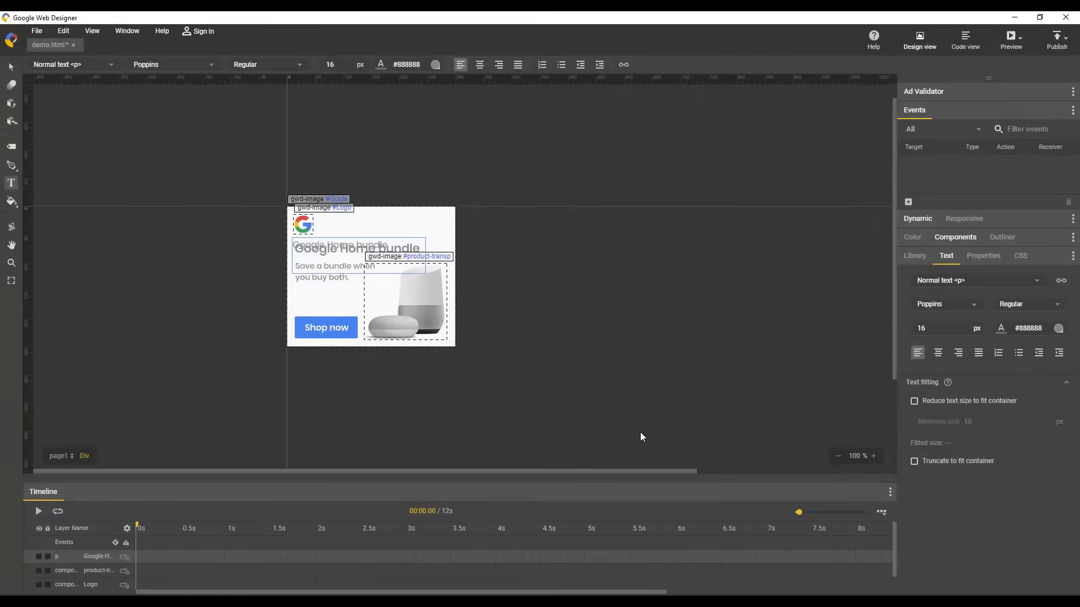
# Step: Set the 'Google Home bundle' heading to Poppins Medium weight at 21 px
pyautogui.click(12, 68)
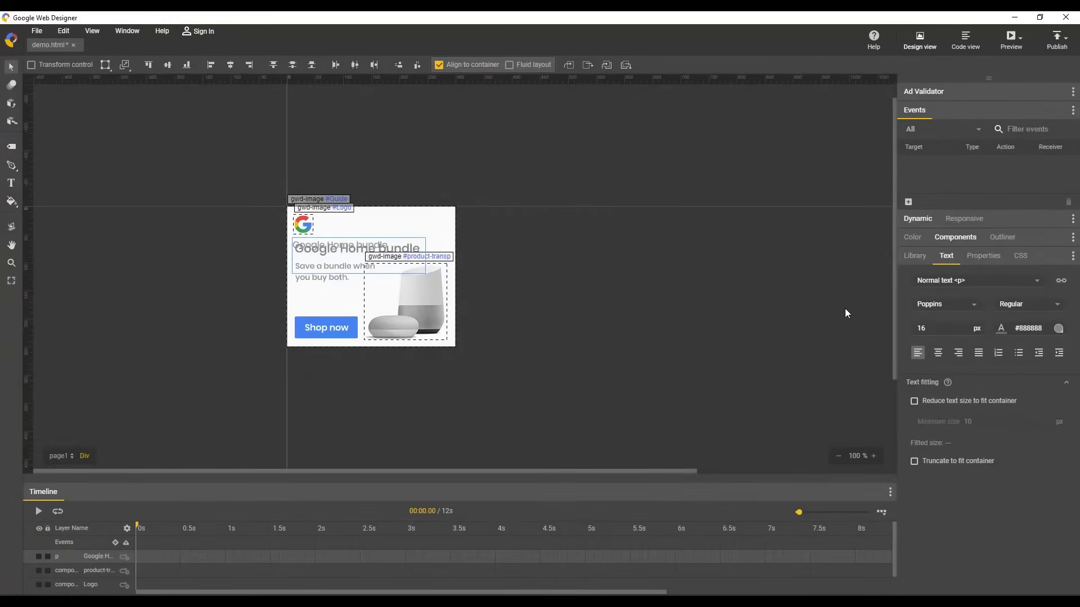
pyautogui.click(1056, 304)
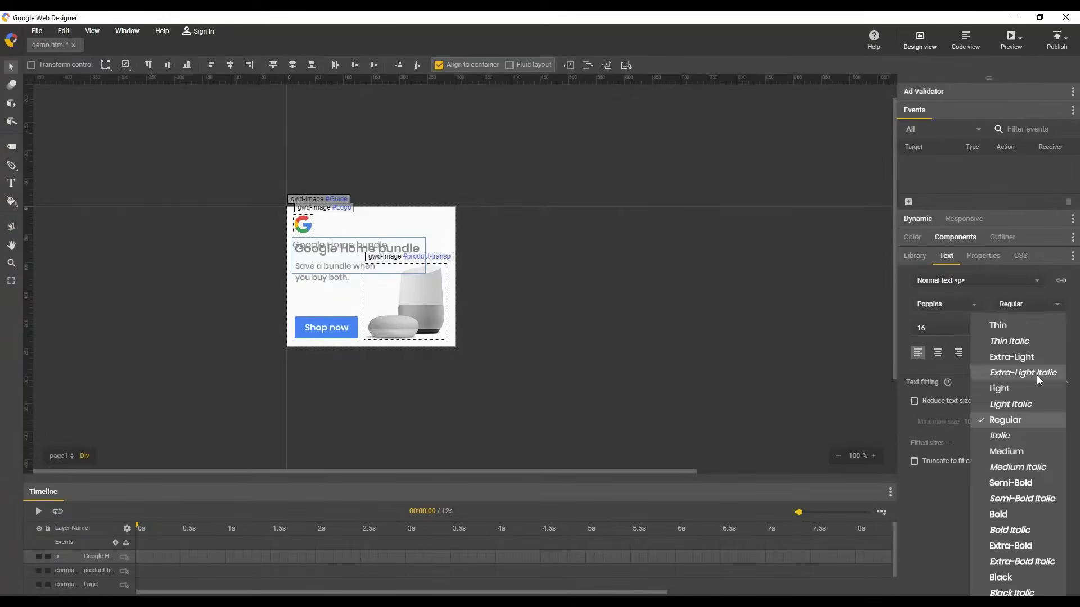
pyautogui.click(1024, 450)
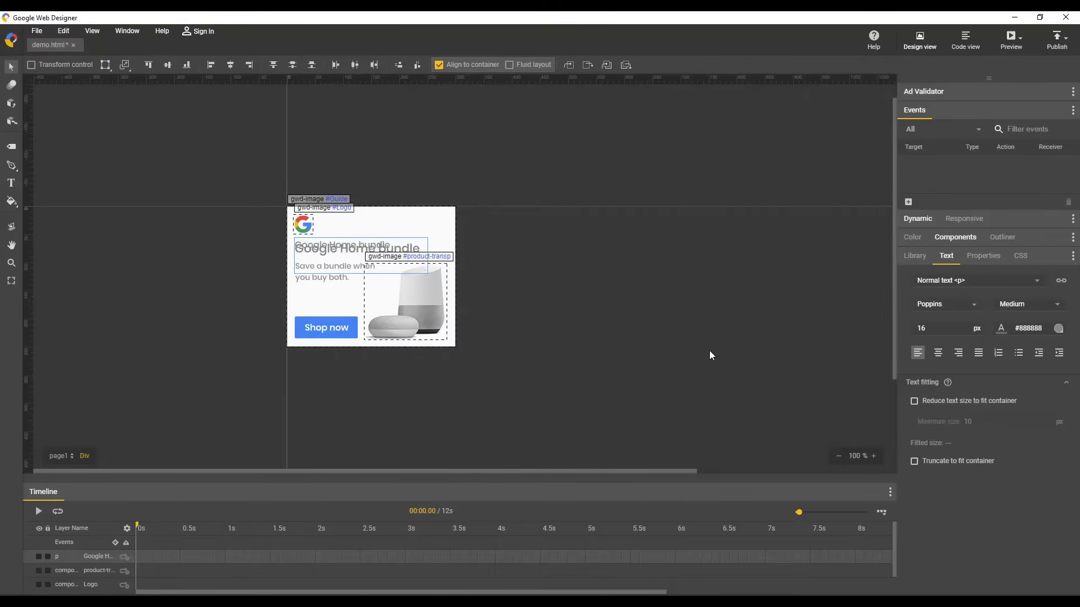
pyautogui.doubleClick(920, 328)
pyautogui.write('21')
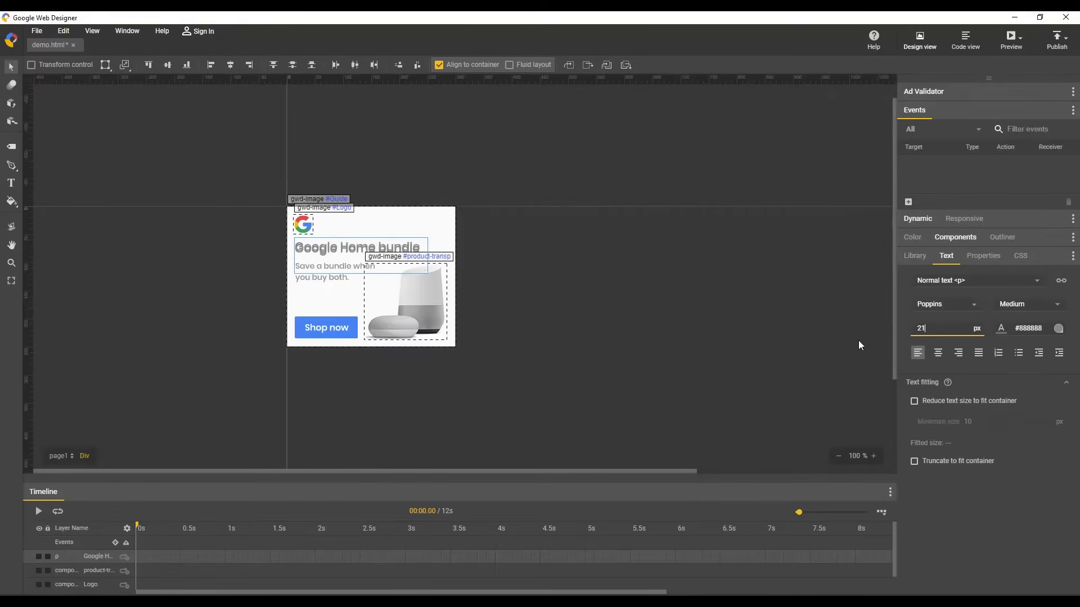
# Step: Size the heading's text box to 231 px wide by 33 px tall in Properties
pyautogui.click(982, 255)
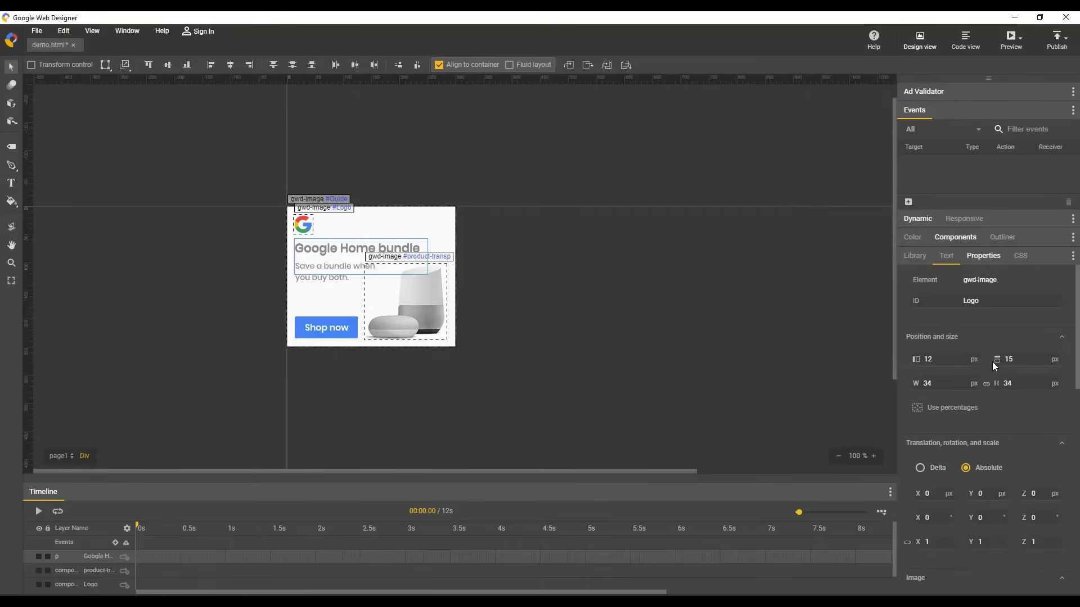
pyautogui.press('Tab')
pyautogui.doubleClick(946, 383)
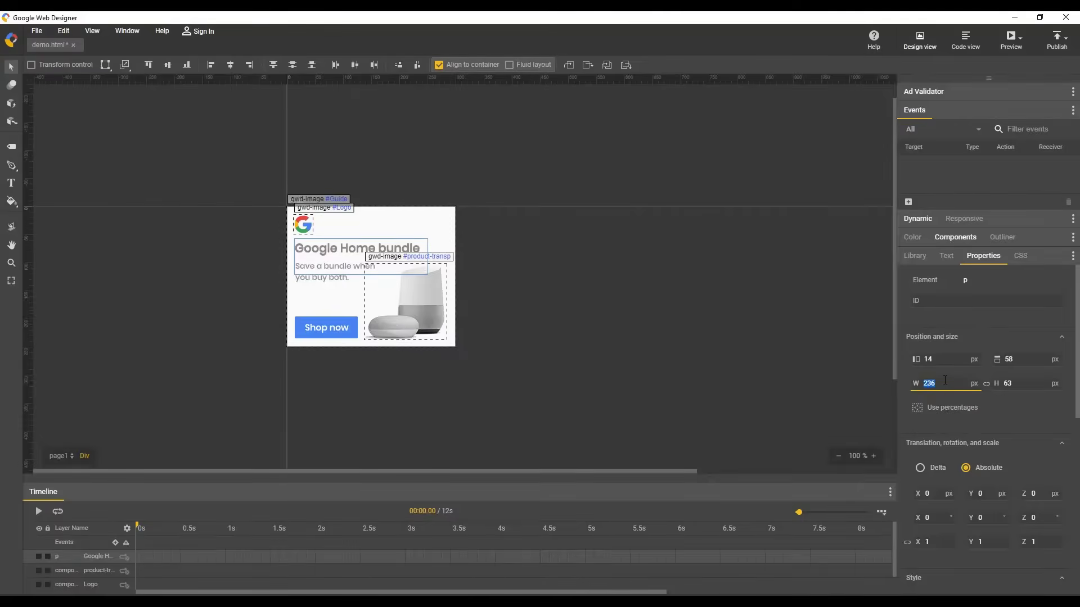
pyautogui.write('231')
pyautogui.press('Tab')
pyautogui.write('61')
pyautogui.press('Return')
pyautogui.write('33')
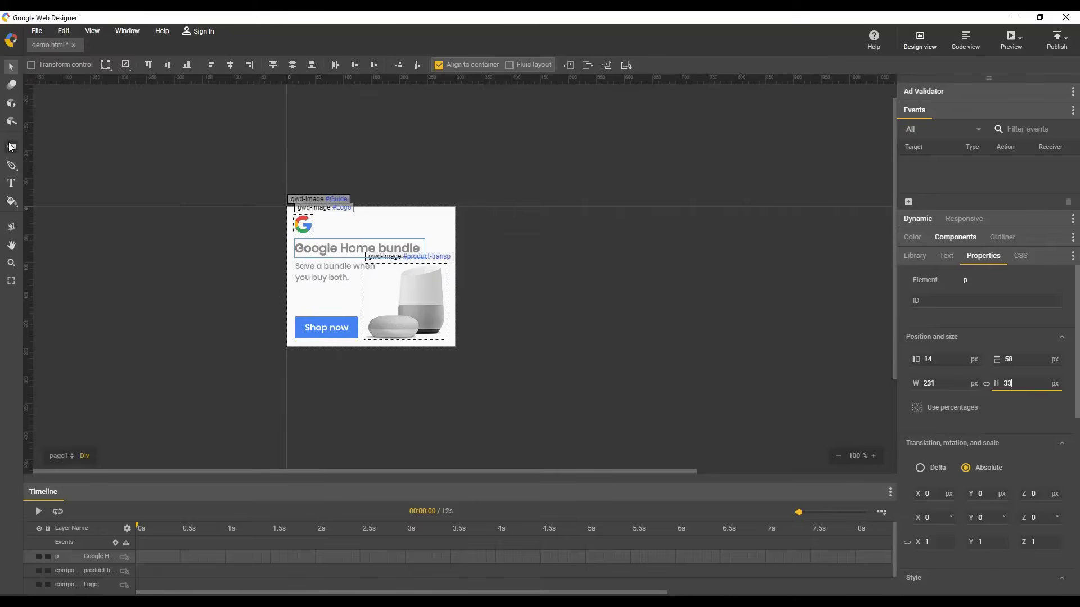
# Step: Add a two-line 'Save a bundle when you buy both.' text box below the heading
pyautogui.click(58, 116)
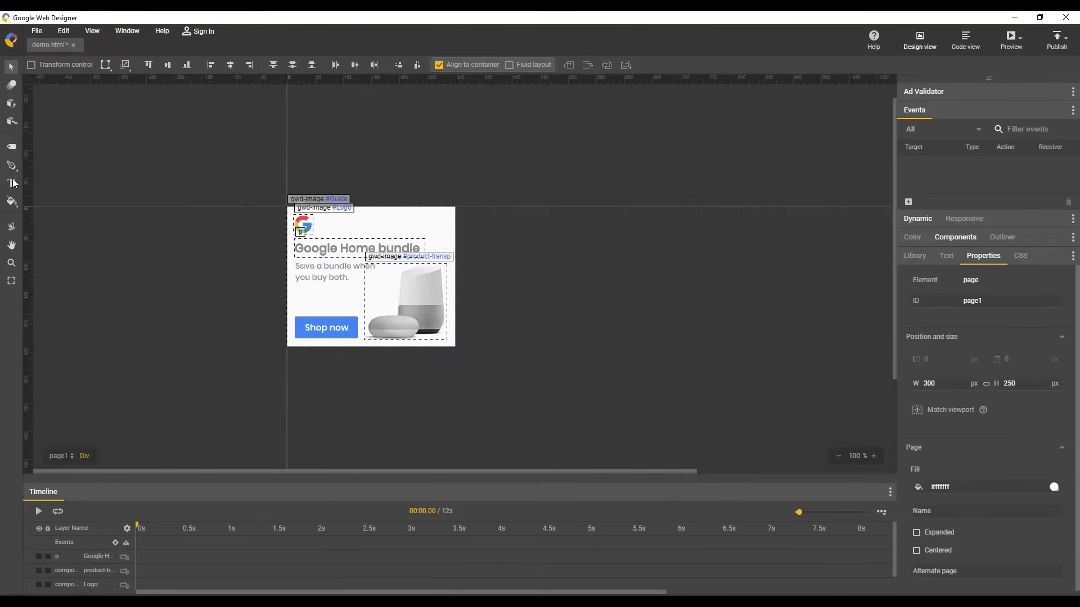
pyautogui.click(11, 183)
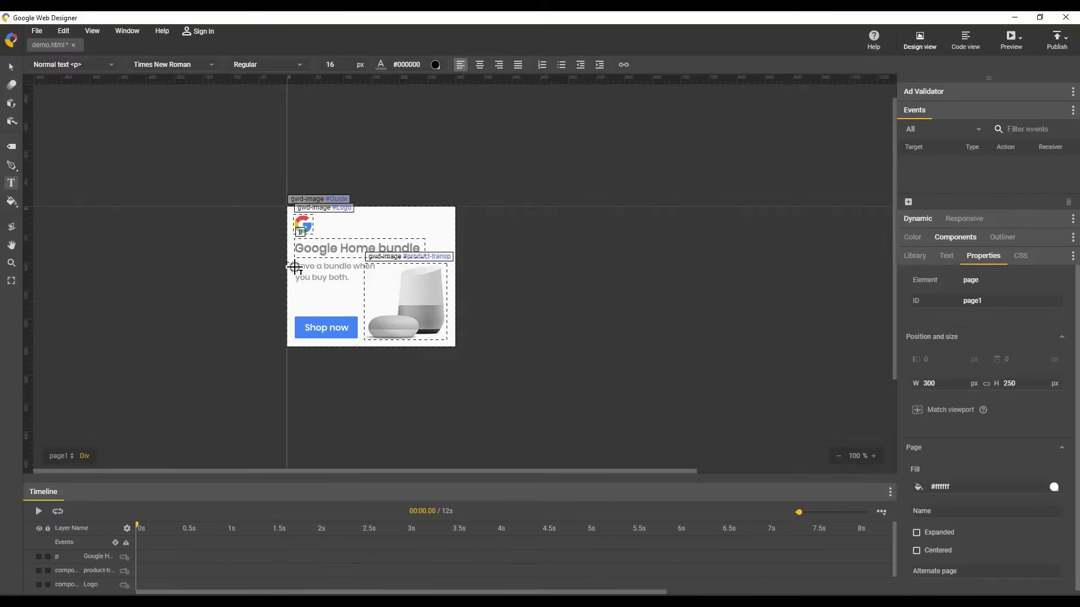
pyautogui.moveTo(294, 262)
pyautogui.mouseDown()
pyautogui.moveTo(369, 307)
pyautogui.moveTo(382, 302)
pyautogui.mouseUp()
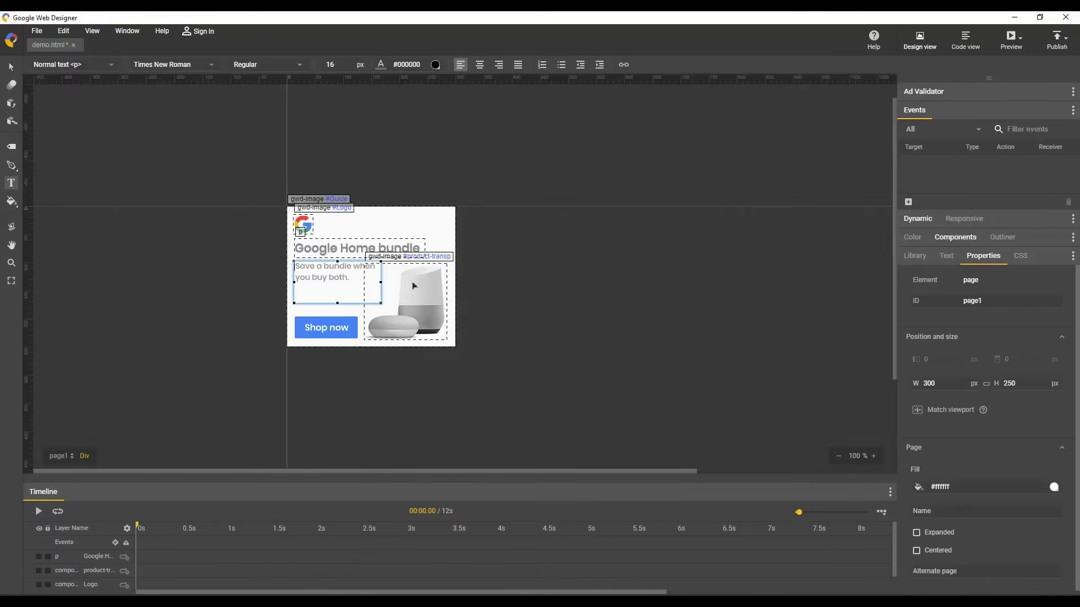
pyautogui.write('Save a bundle when')
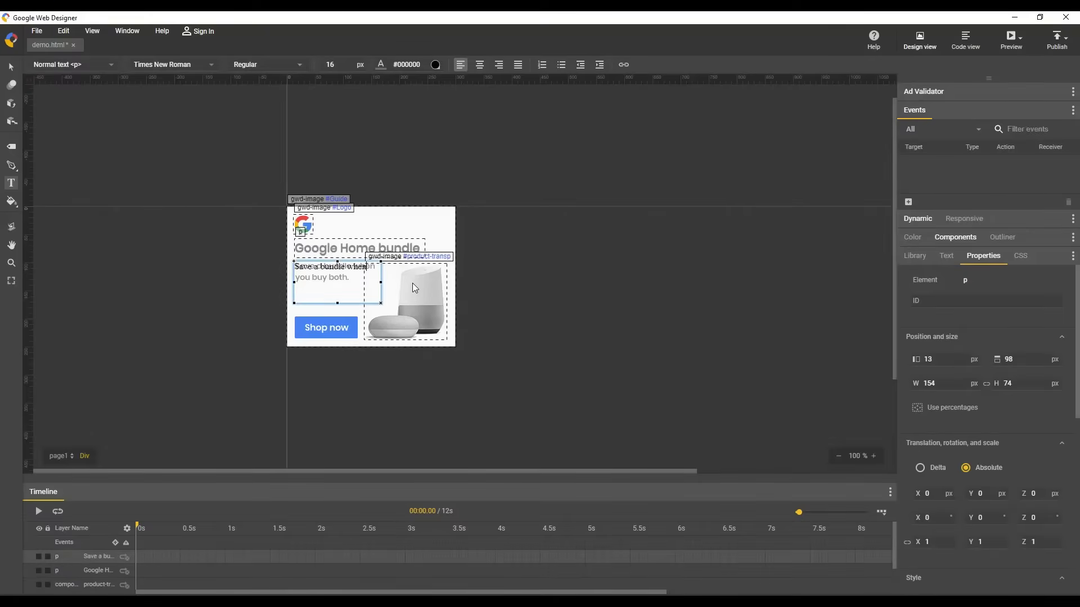
pyautogui.press('Return')
pyautogui.write('you buy both')
pyautogui.click(11, 69)
# Step: Style the subtitle's colour and set it in Poppins Medium at 14 px
pyautogui.click(946, 255)
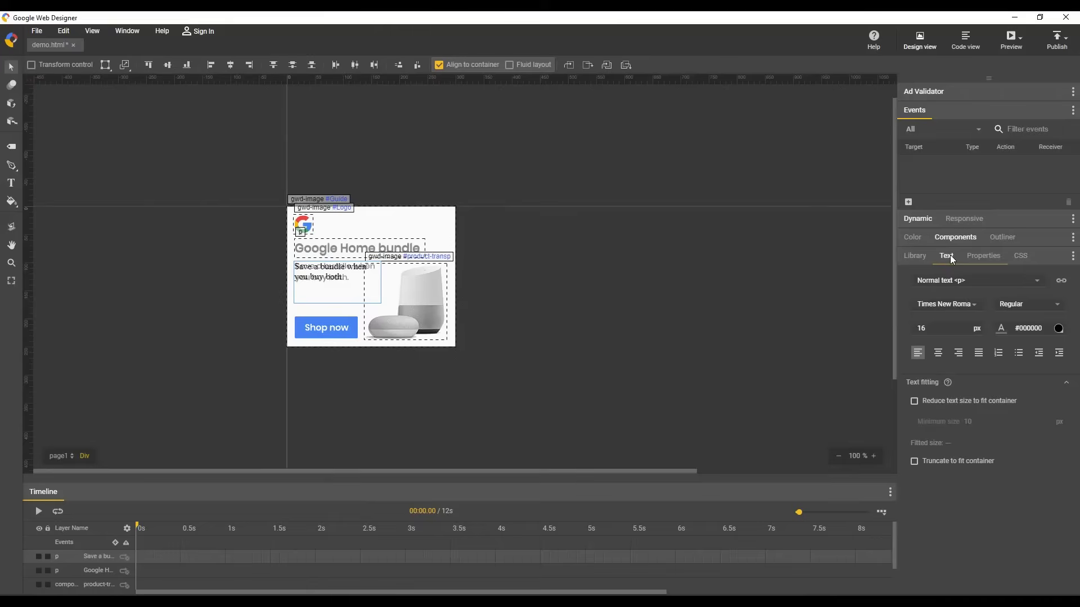
pyautogui.doubleClick(1029, 328)
pyautogui.write('888888')
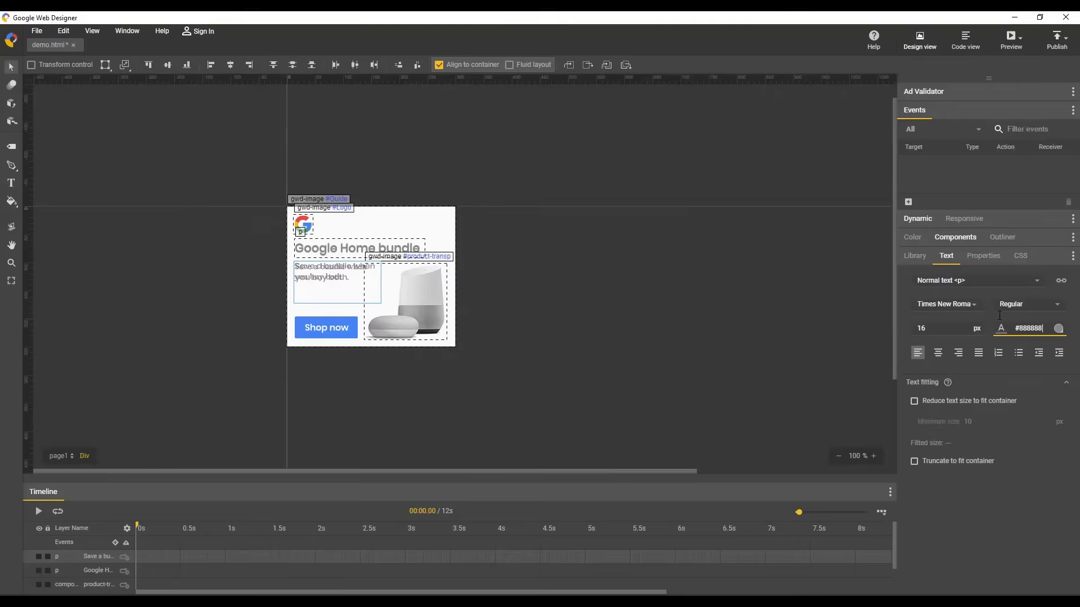
pyautogui.click(945, 304)
pyautogui.click(959, 343)
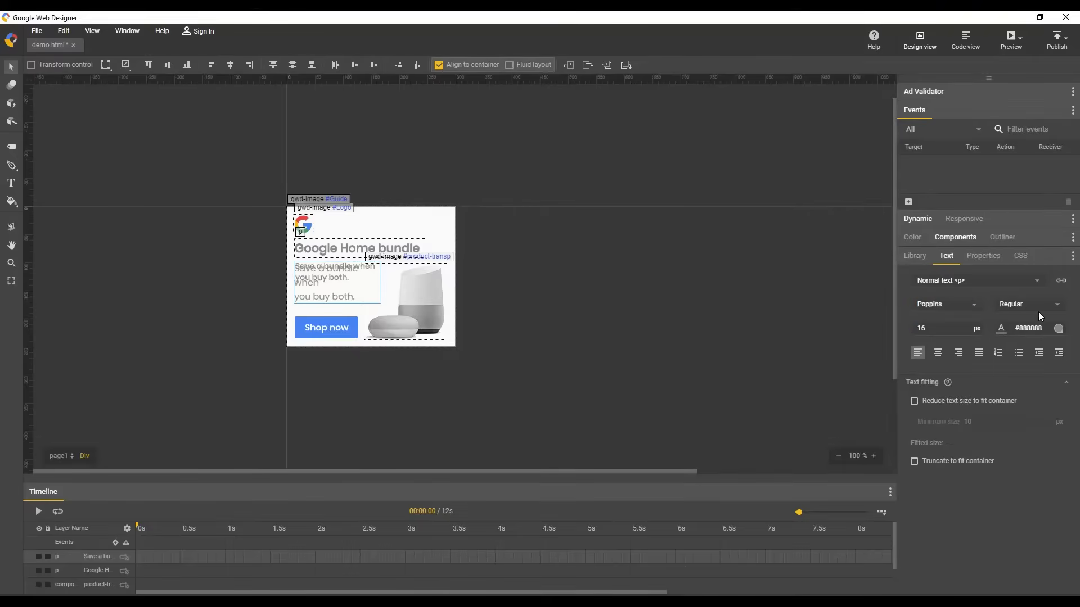
pyautogui.click(1057, 304)
pyautogui.click(1022, 453)
pyautogui.doubleClick(922, 328)
pyautogui.write('14')
pyautogui.press('Return')
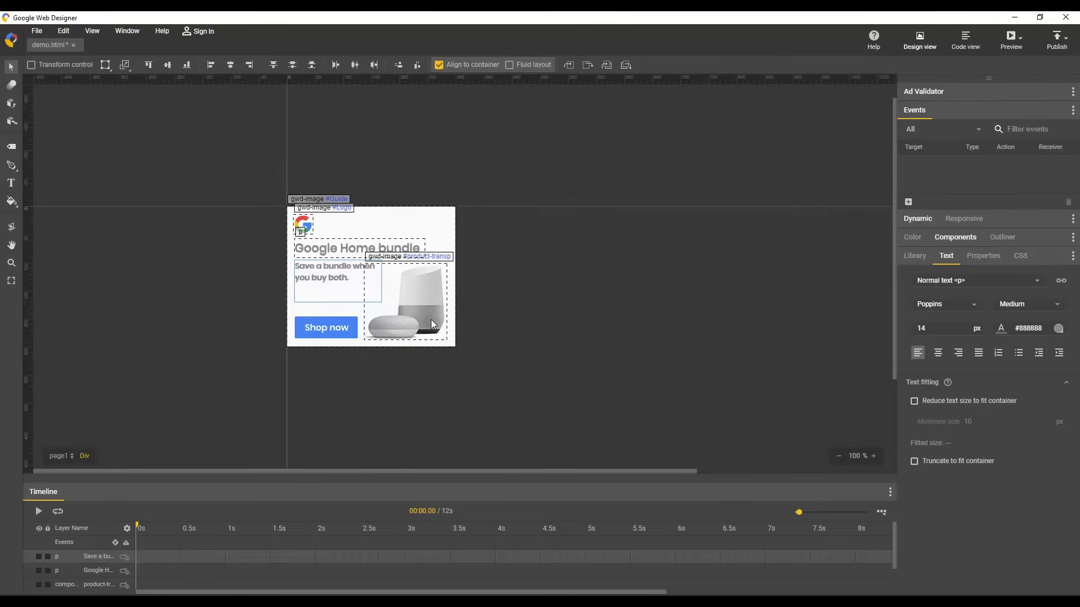
# Step: Size the subtitle's text box to 144 px wide by 44 px tall
pyautogui.click(976, 256)
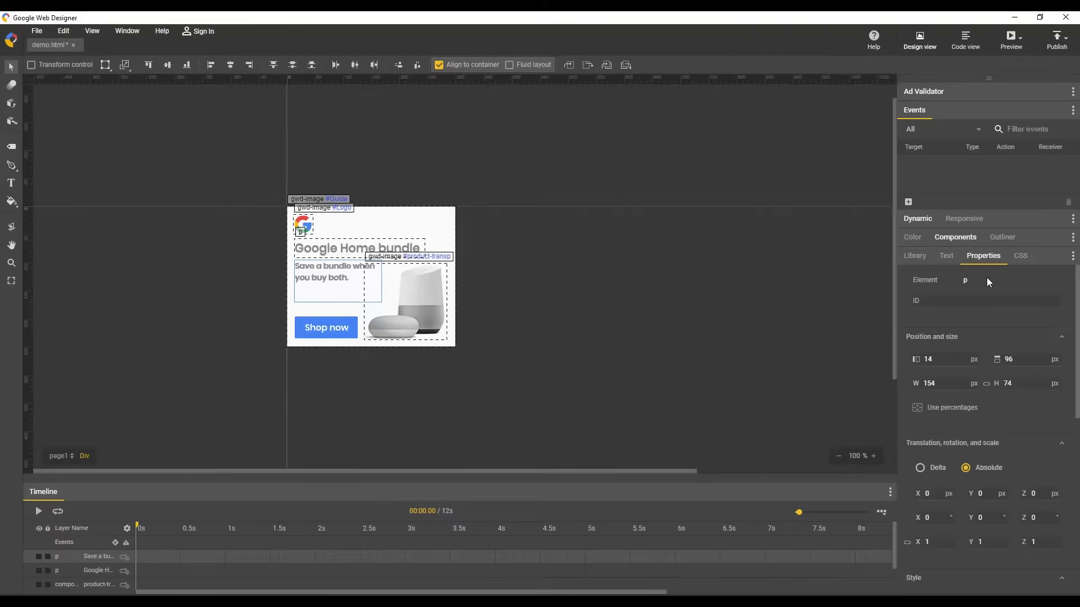
pyautogui.click(951, 384)
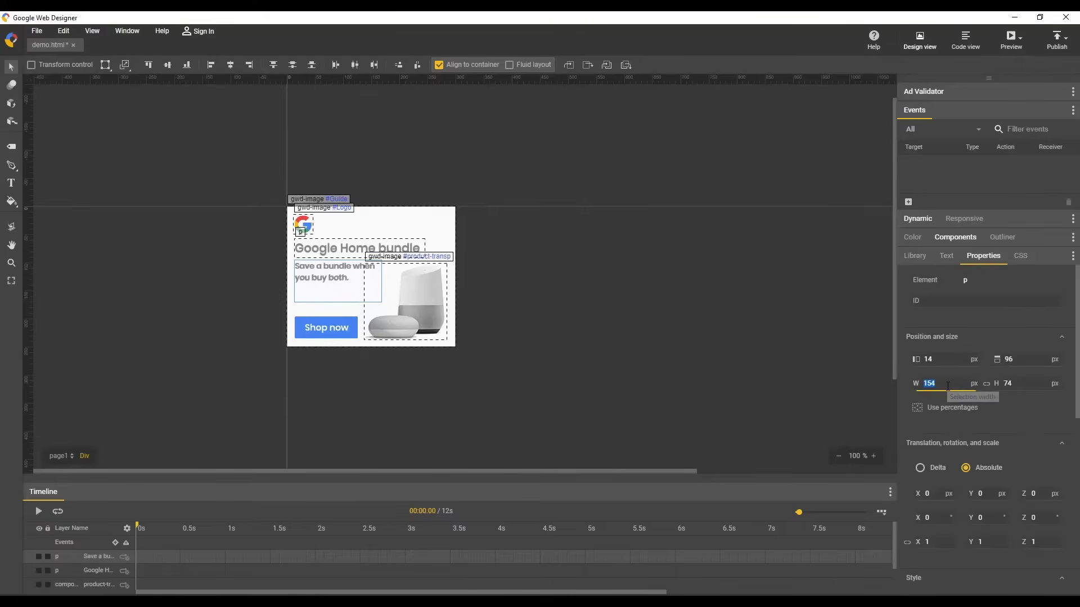
pyautogui.press('Down')
pyautogui.click(1027, 385)
pyautogui.write('44')
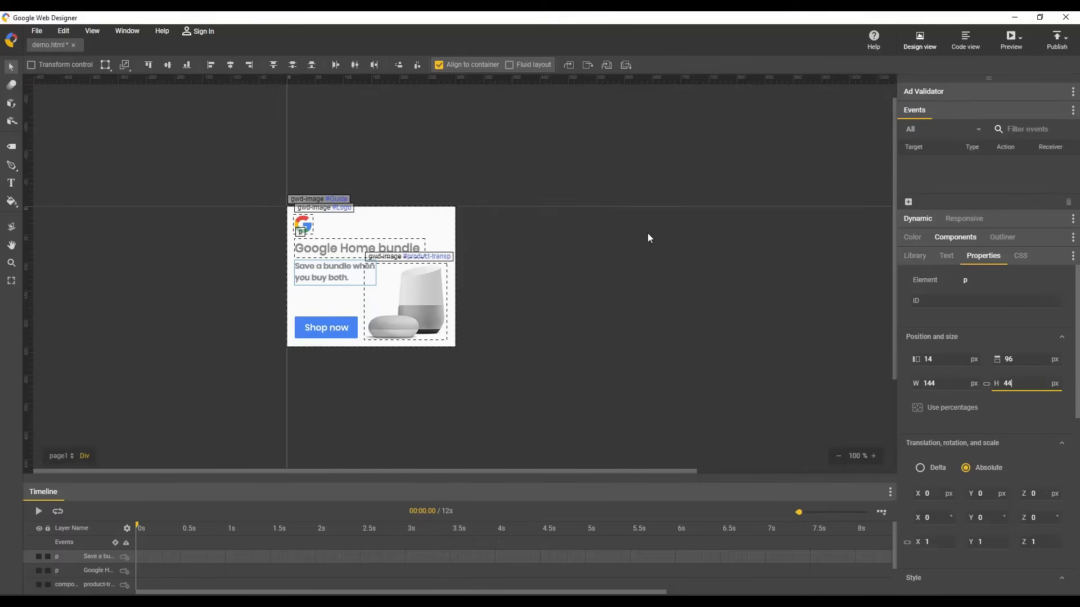
# Step: Choose the Div tool and zoom the stage to 200%
pyautogui.click(12, 149)
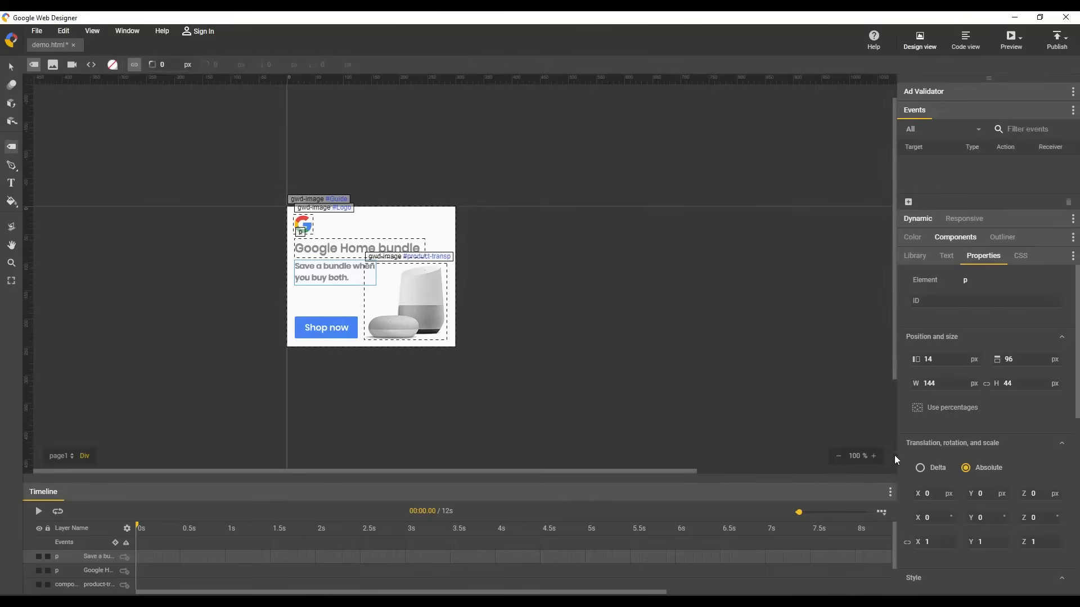
pyautogui.click(875, 457)
pyautogui.click(874, 458)
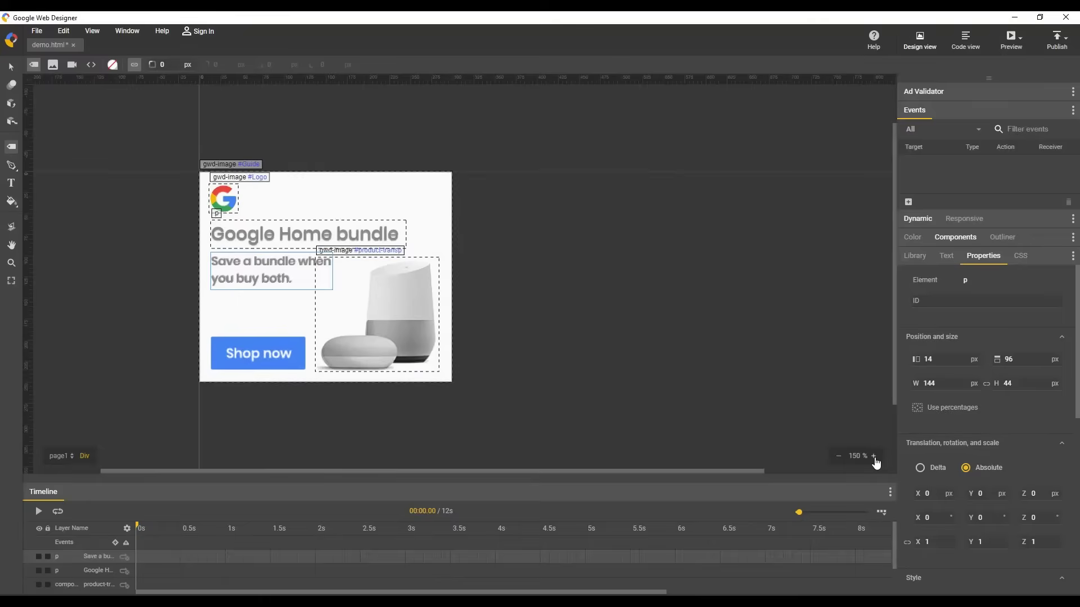
pyautogui.doubleClick(855, 456)
pyautogui.write('200')
pyautogui.press('Return')
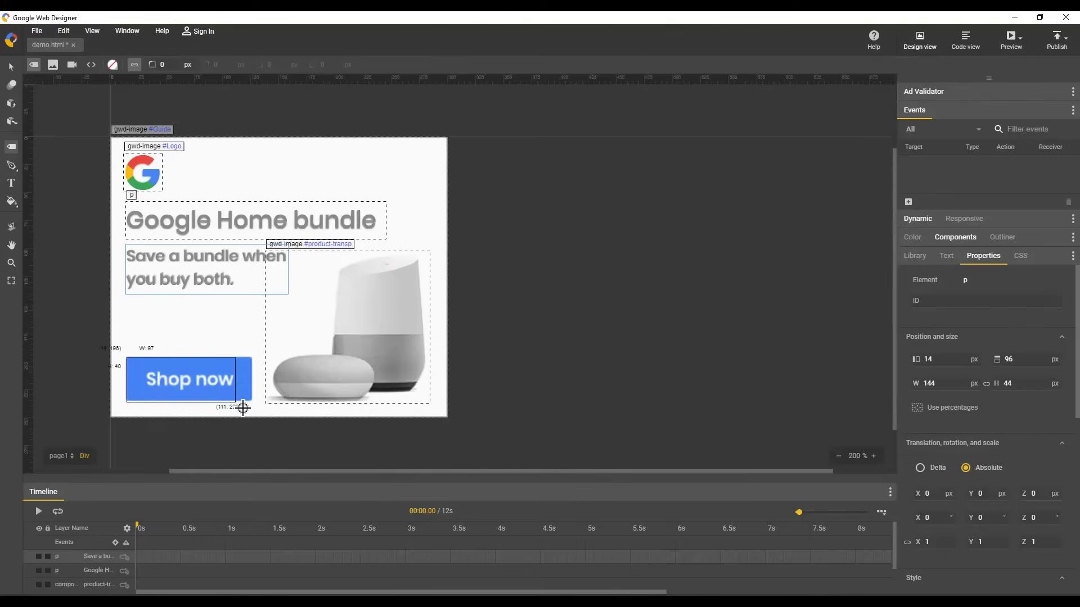
# Step: Draw a 110×39 div over the Shop now button and name its layer 'cta'
pyautogui.moveTo(243, 408); pyautogui.dragTo(252, 402)
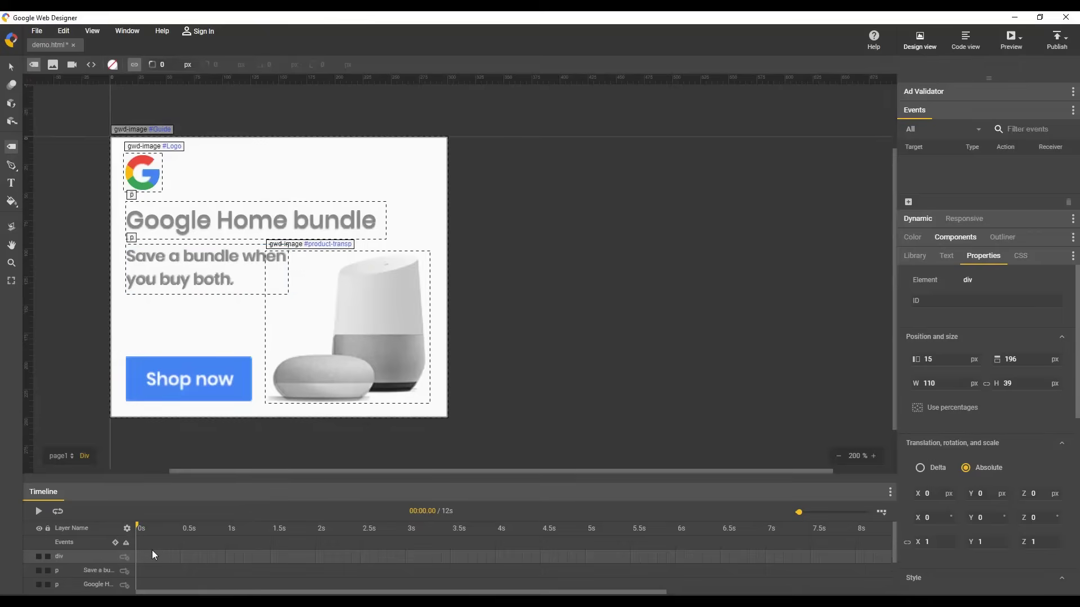
pyautogui.doubleClick(98, 557)
pyautogui.write('cta')
pyautogui.press('Return')
pyautogui.scroll(-3, 1028, 417)
pyautogui.scroll(-3, 1028, 418)
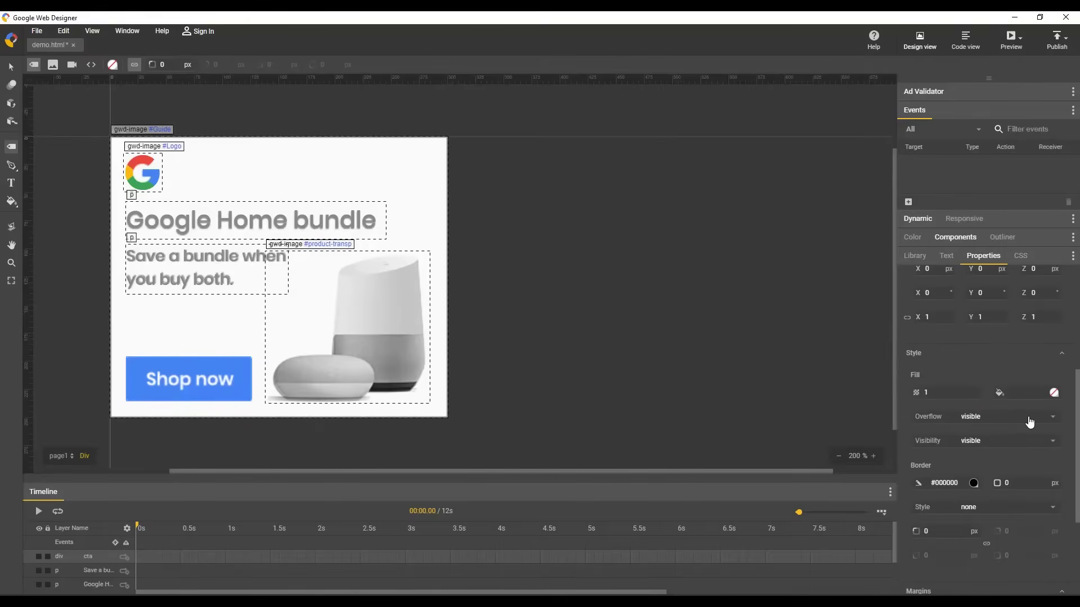
# Step: Fill the cta div with dodgerblue (#1e90ff) and round its corners to 2 px
pyautogui.click(1025, 392)
pyautogui.write('d')
pyautogui.write('odgerblue')
pyautogui.press('Return')
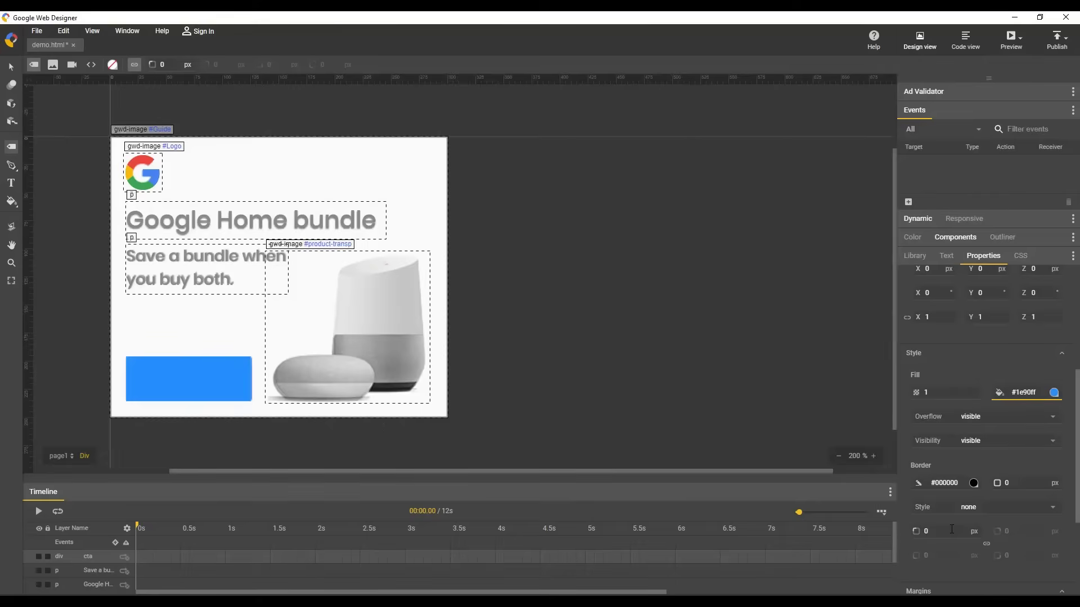
pyautogui.click(951, 530)
pyautogui.write('2')
pyautogui.press('Return')
pyautogui.click(12, 67)
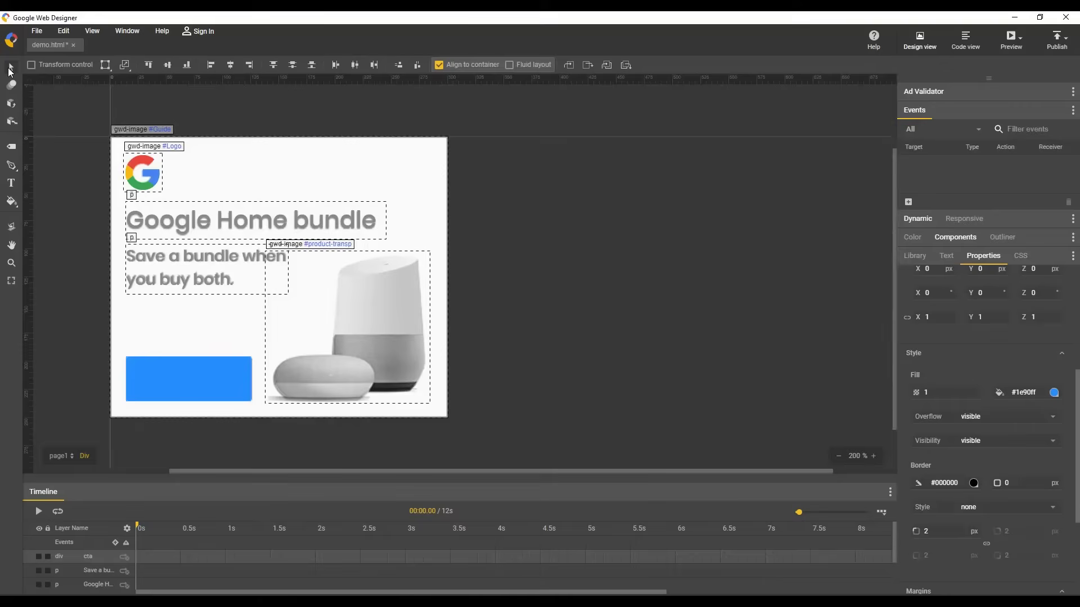
# Step: Inside the cta div, add a 'Shop now' text element
pyautogui.doubleClick(179, 374)
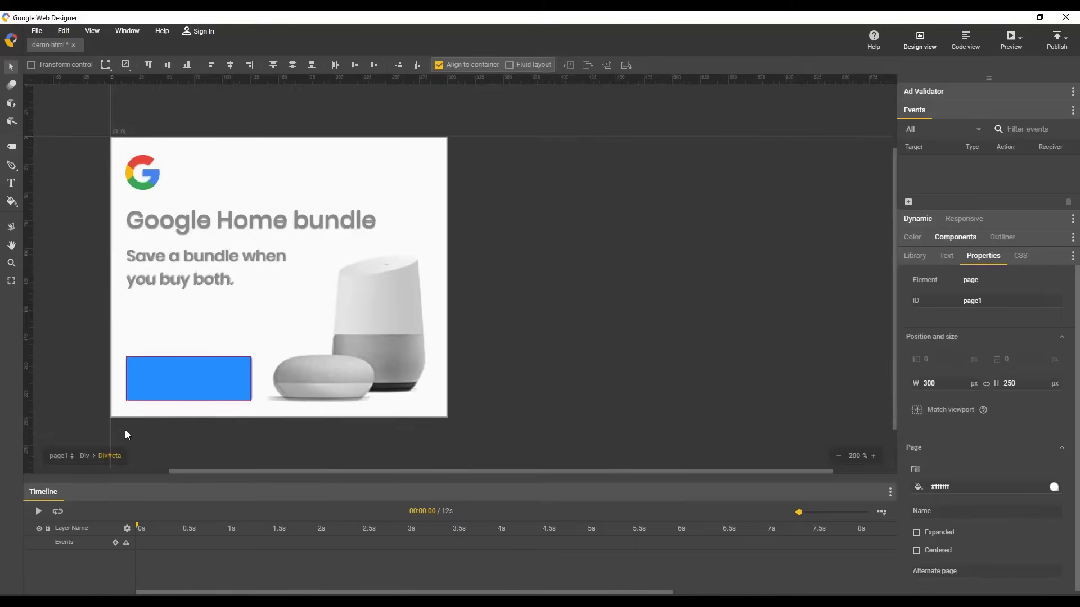
pyautogui.click(11, 183)
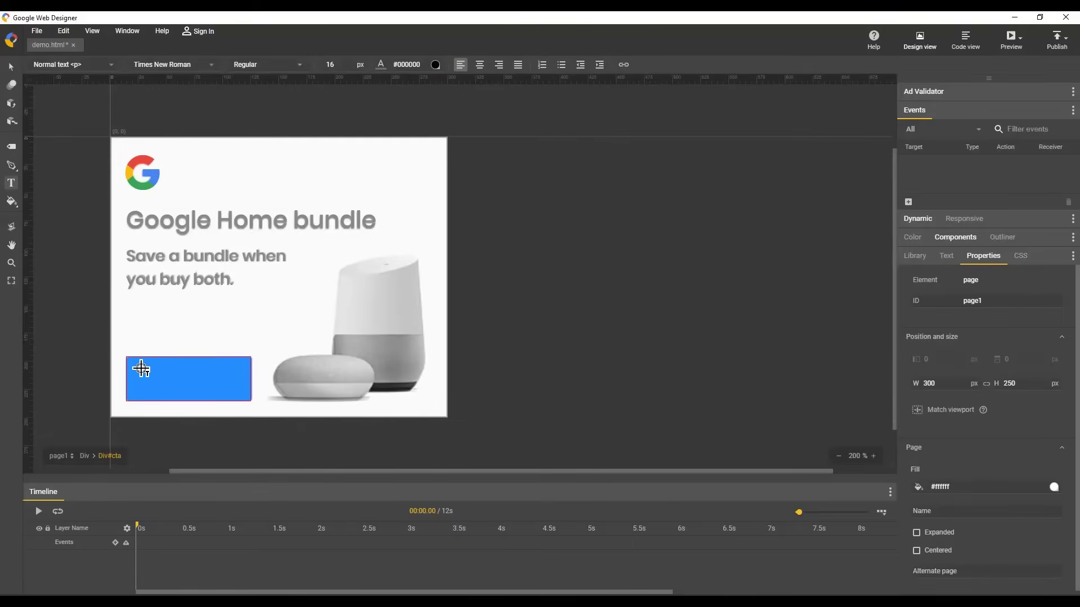
pyautogui.moveTo(135, 363); pyautogui.dragTo(247, 404)
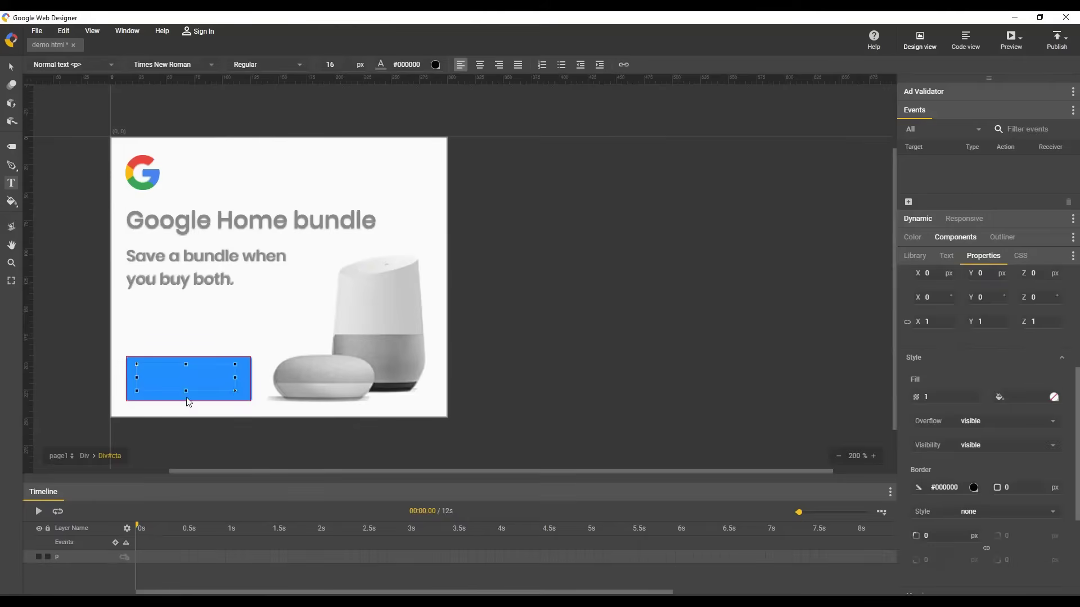
pyautogui.write('Shop now')
pyautogui.click(15, 68)
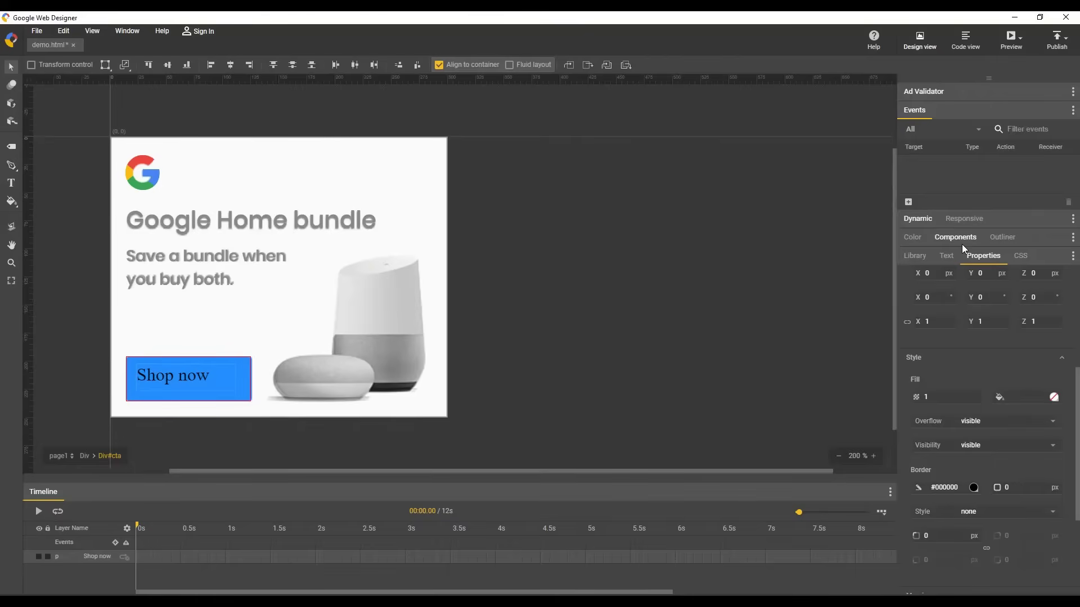
# Step: Make the 'Shop now' label white, centred, in Poppins Medium
pyautogui.click(945, 255)
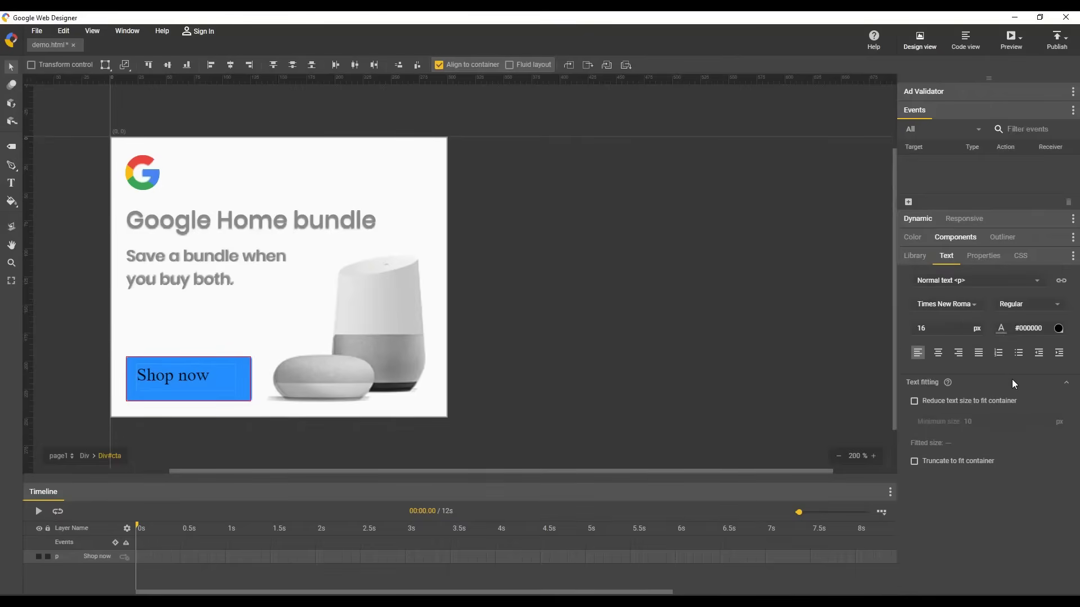
pyautogui.click(1031, 329)
pyautogui.write('#ffffff')
pyautogui.click(937, 352)
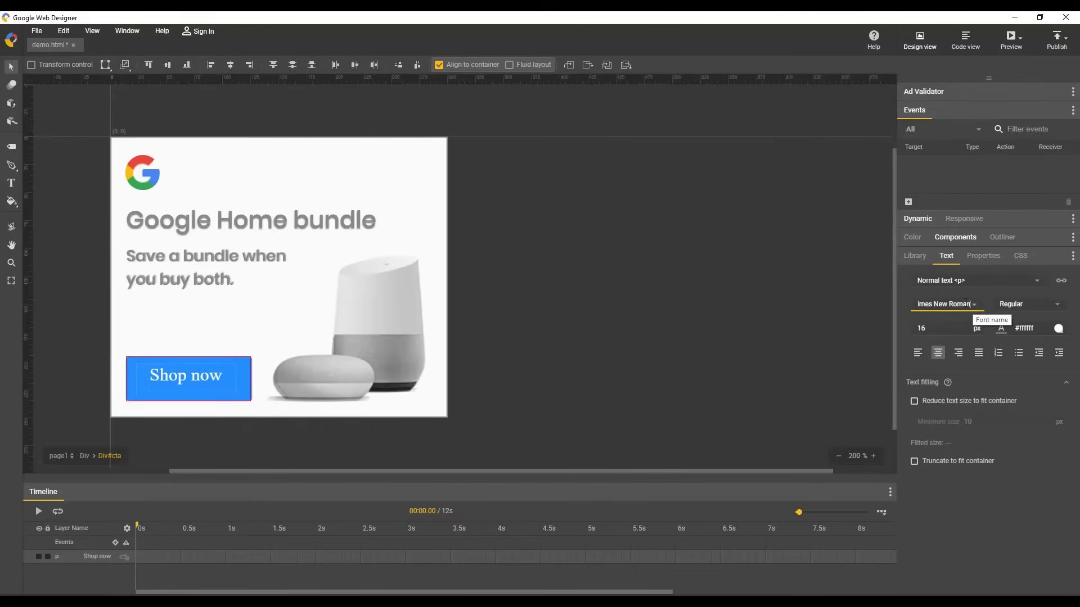
pyautogui.click(972, 304)
pyautogui.click(963, 336)
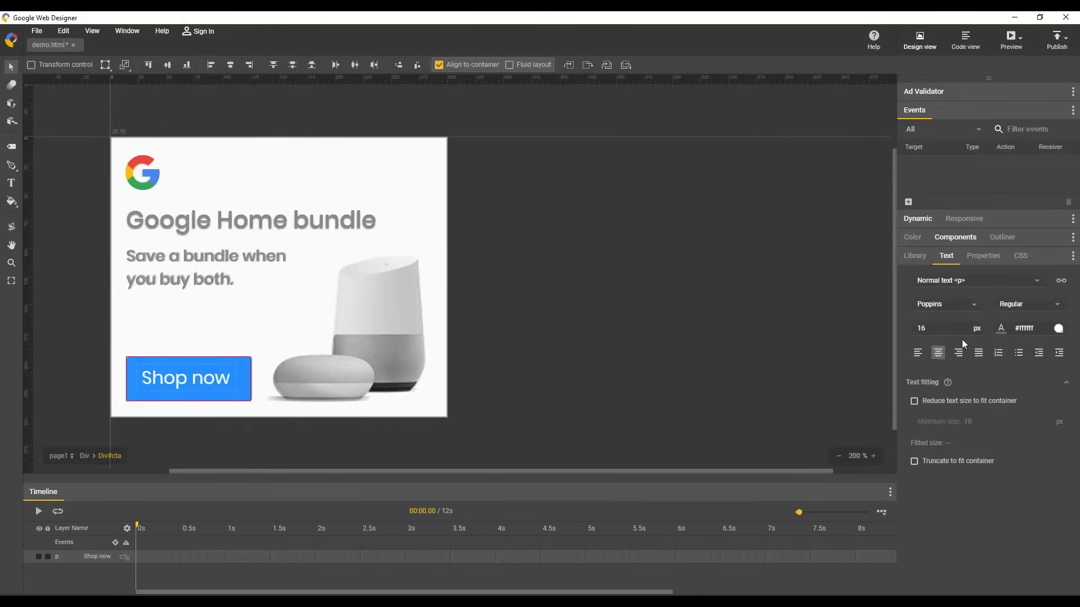
pyautogui.click(1058, 304)
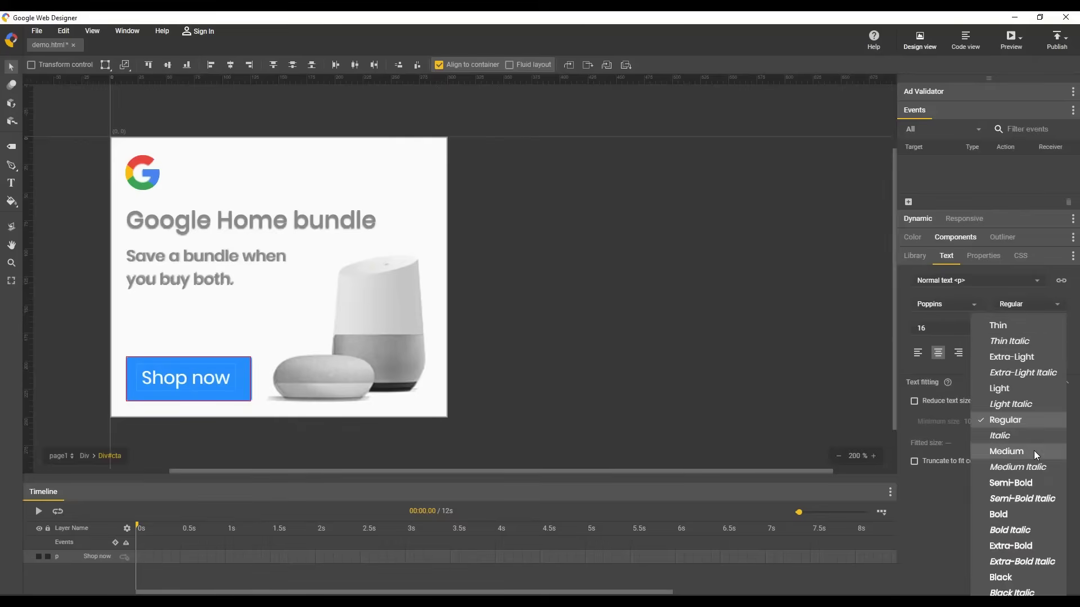
pyautogui.click(991, 448)
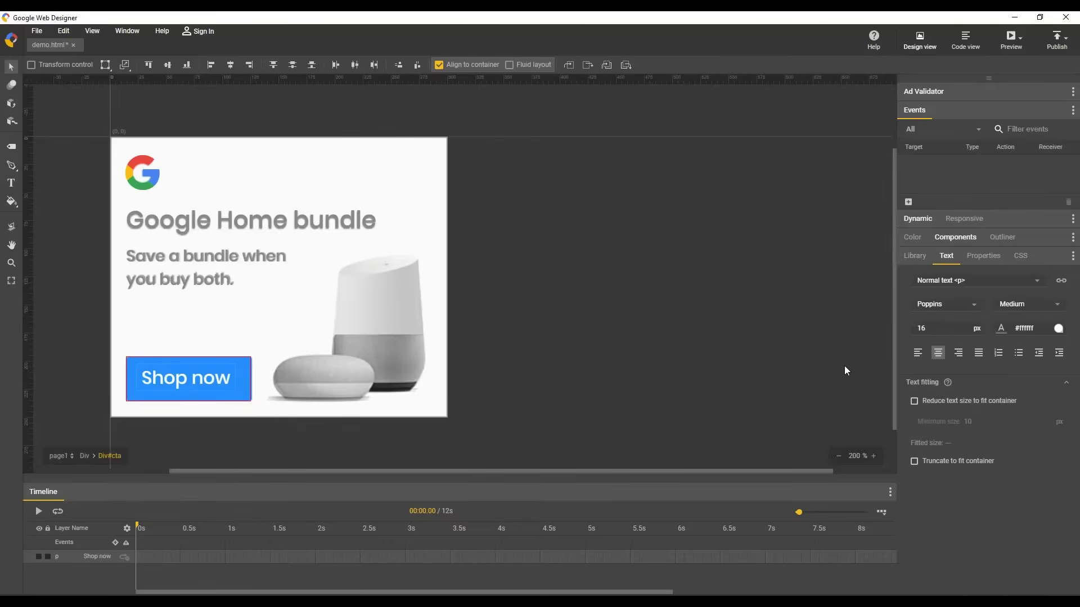
# Step: Express the Shop now text's position and size in percentages
pyautogui.click(978, 257)
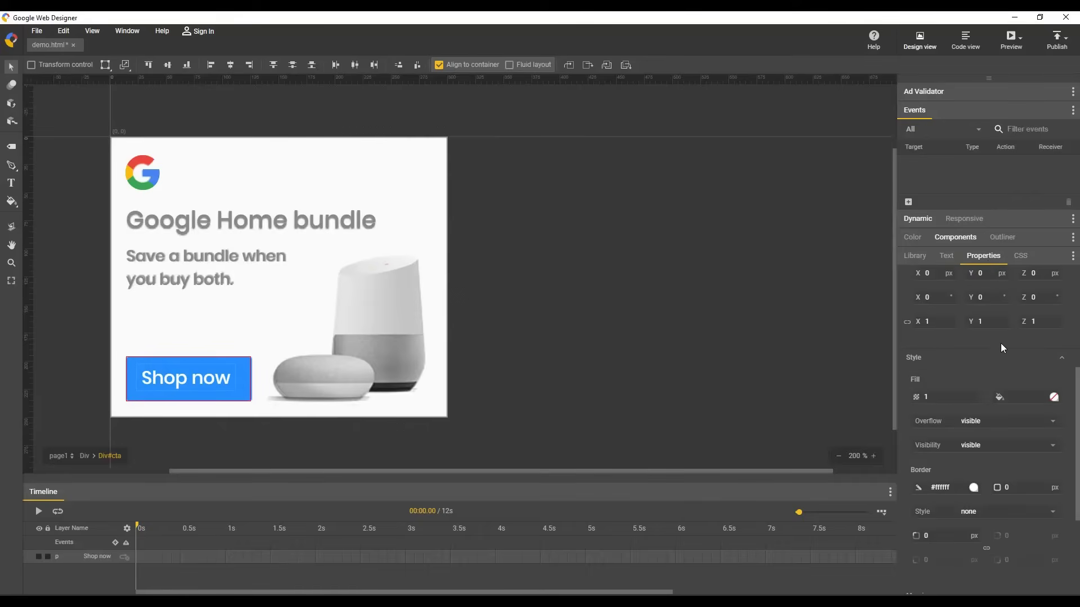
pyautogui.scroll(-2, 1000, 343)
pyautogui.scroll(2, 1001, 368)
pyautogui.click(952, 408)
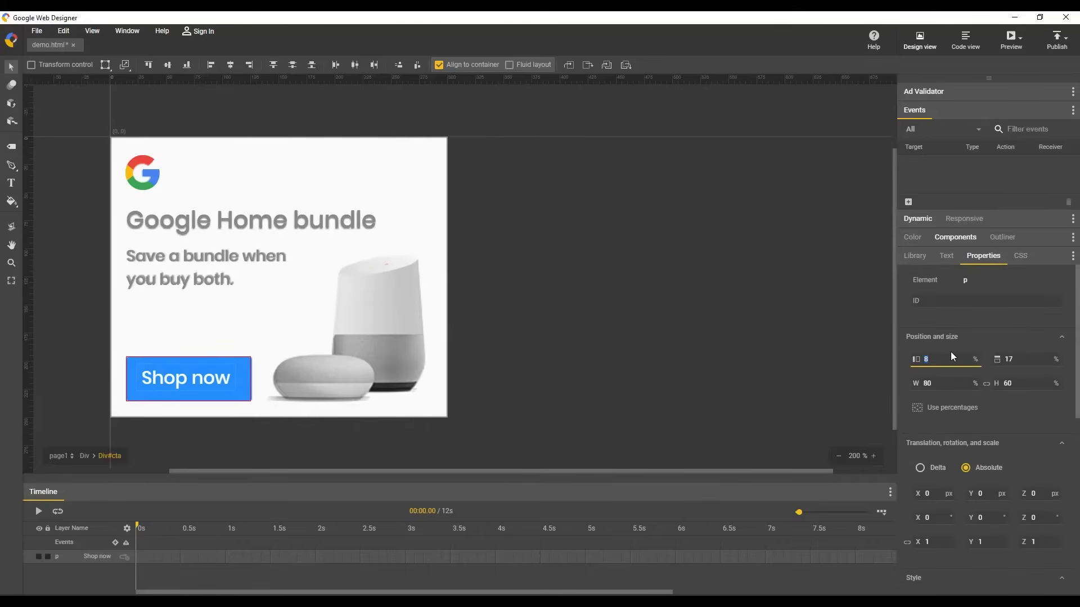
pyautogui.doubleClick(947, 384)
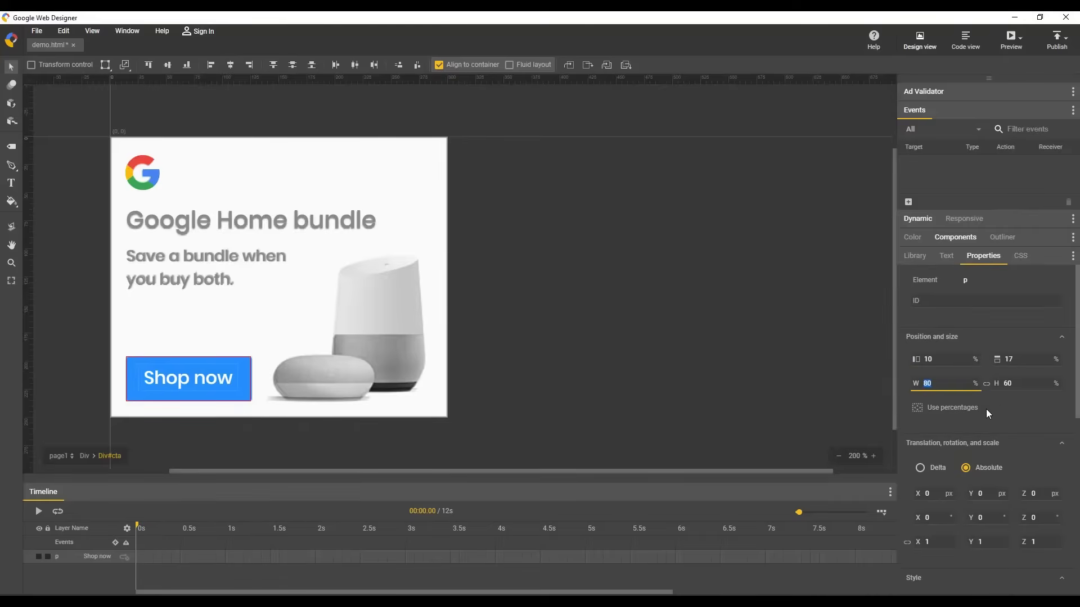
pyautogui.click(801, 407)
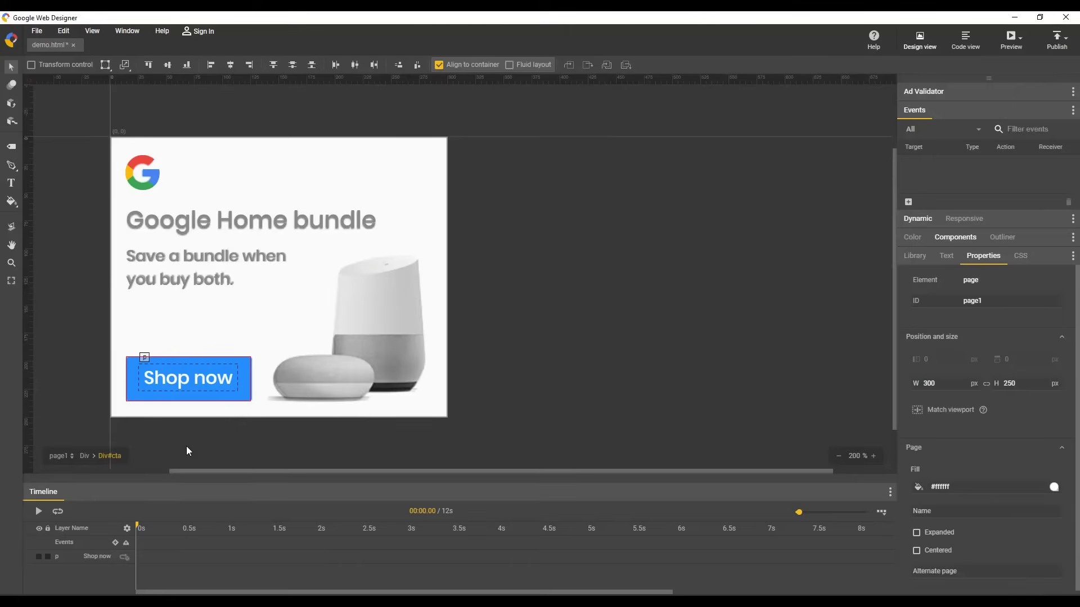
# Step: Select the cta div and lower its fill opacity to 0.5
pyautogui.click(85, 457)
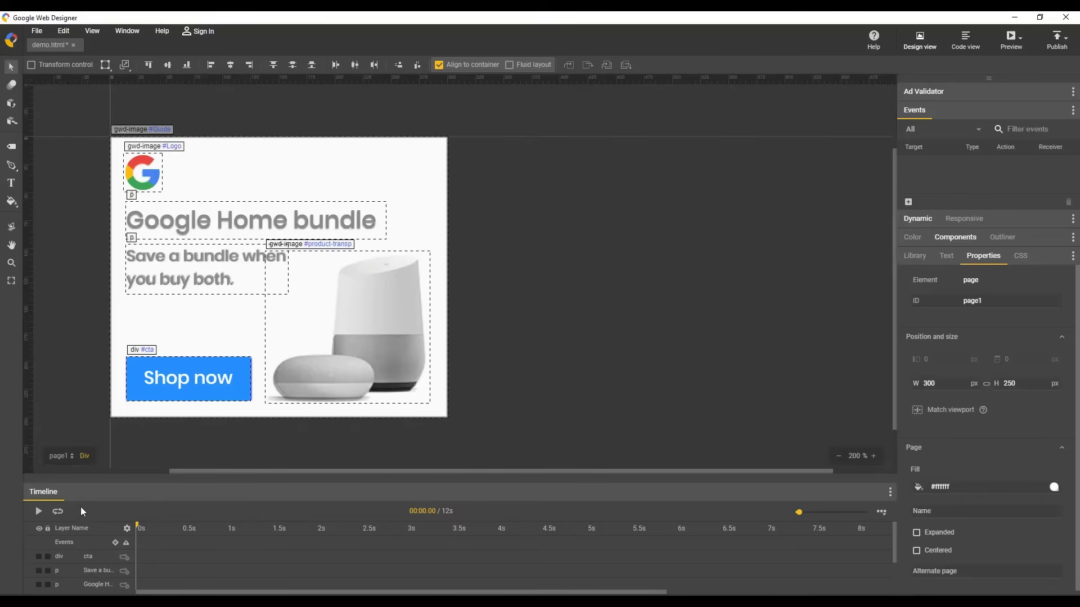
pyautogui.click(84, 559)
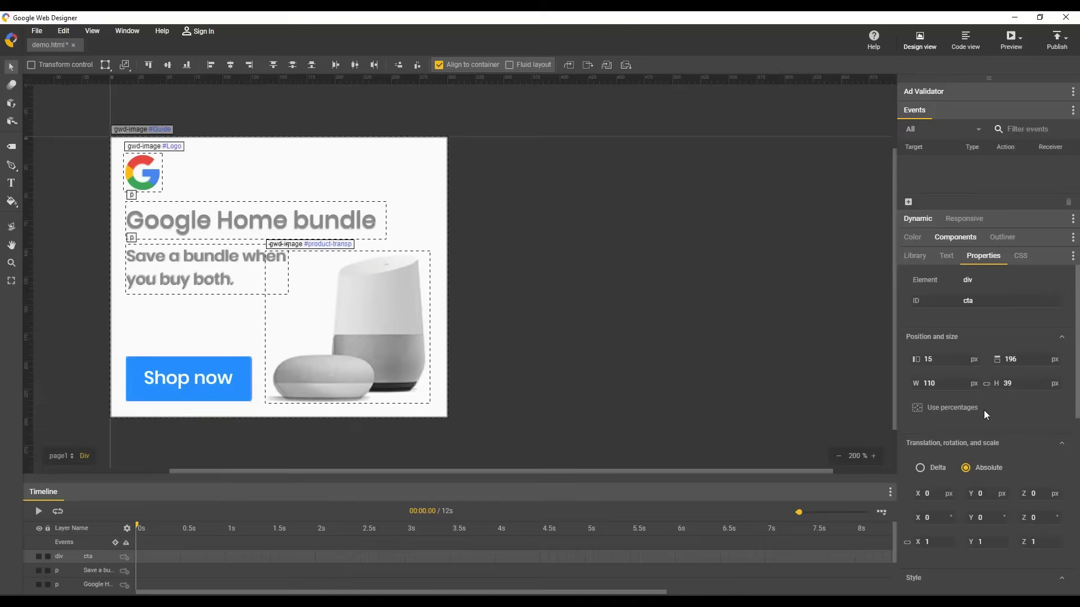
pyautogui.scroll(-3, 984, 411)
pyautogui.click(946, 507)
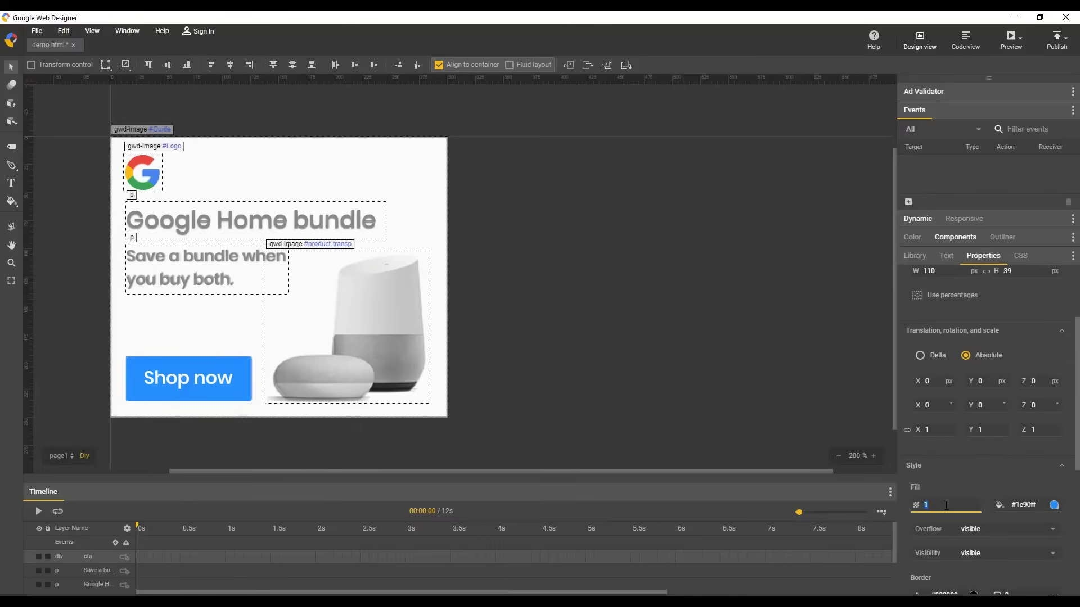
pyautogui.write('0.5')
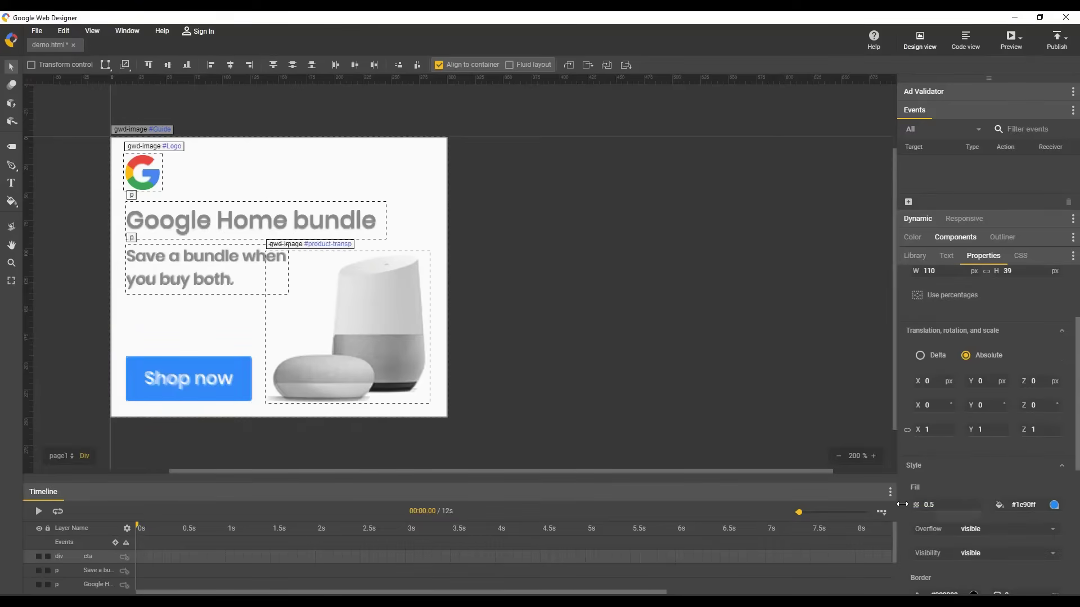
pyautogui.doubleClick(188, 371)
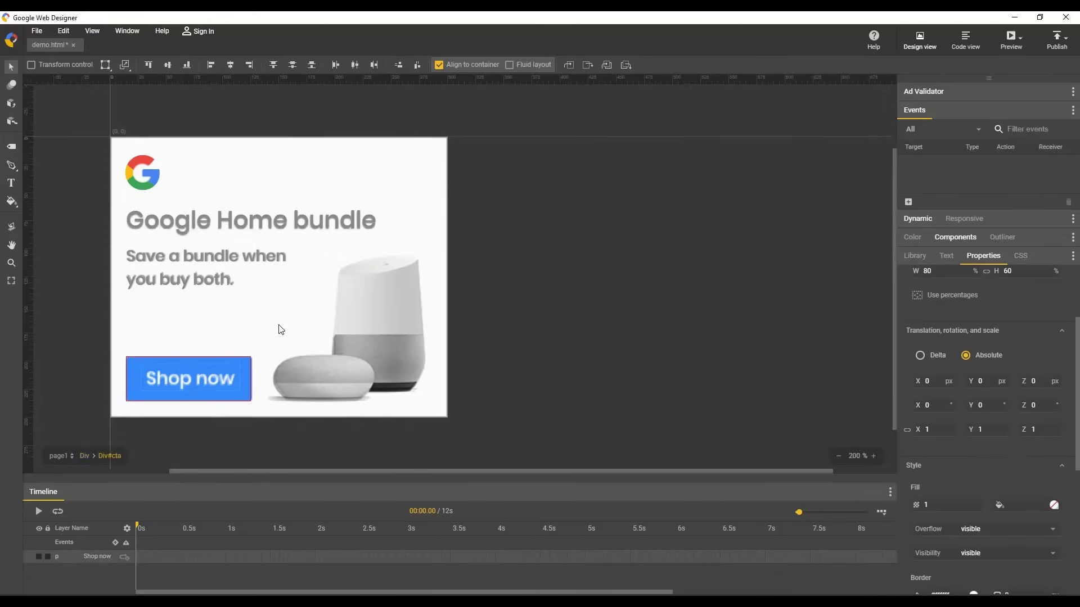
# Step: Restore the cta div's fill opacity to 1
pyautogui.click(86, 456)
pyautogui.click(88, 556)
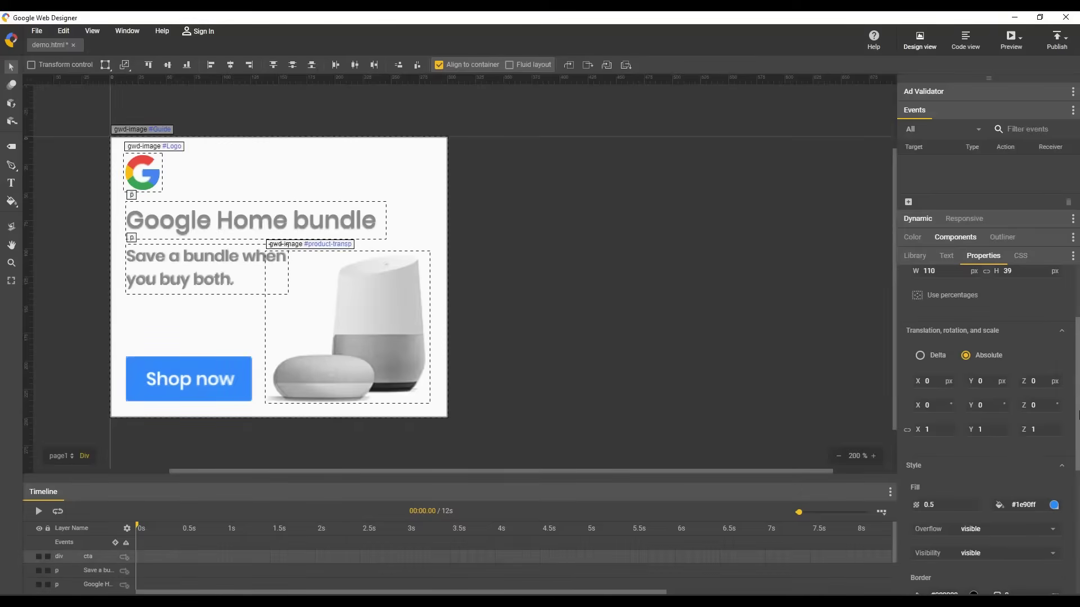
pyautogui.doubleClick(937, 503)
pyautogui.write('1')
pyautogui.press('Return')
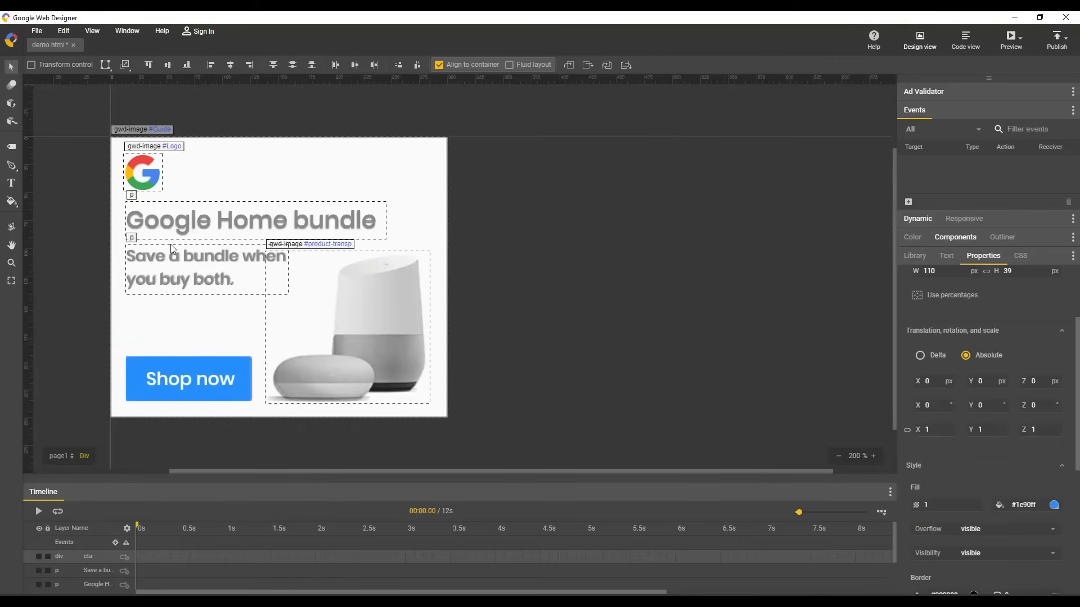
# Step: With Transform control, drag the Shop now button one pixel wider to 111 px
pyautogui.click(31, 67)
pyautogui.moveTo(252, 378)
pyautogui.mouseDown()
pyautogui.moveTo(353, 388)
pyautogui.moveTo(254, 379)
pyautogui.mouseUp()
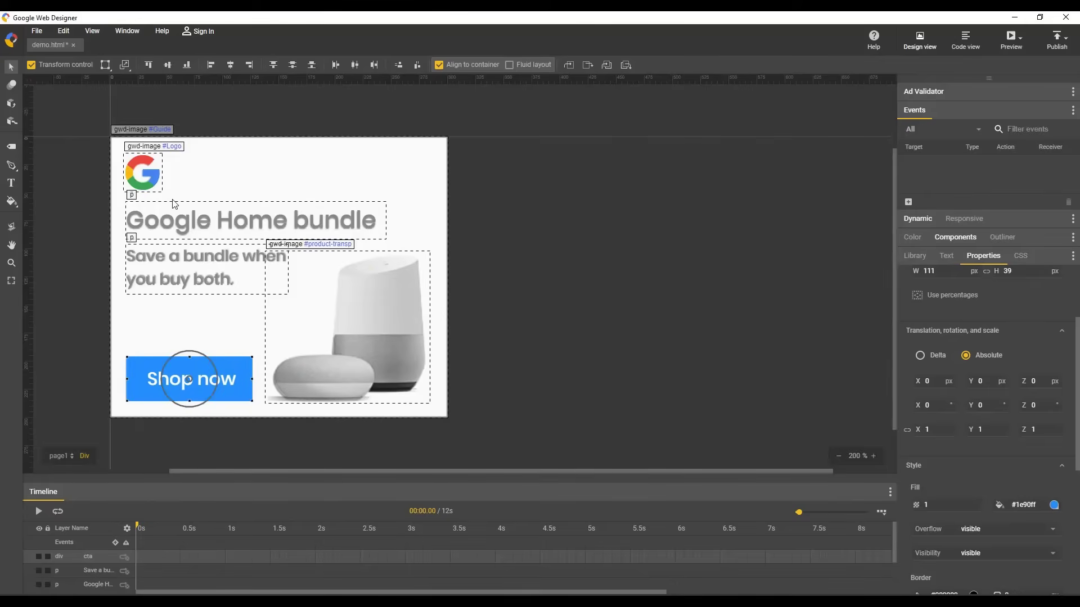
pyautogui.click(32, 65)
# Step: Reset the canvas zoom to 100% and return to the Selection tool
pyautogui.click(11, 263)
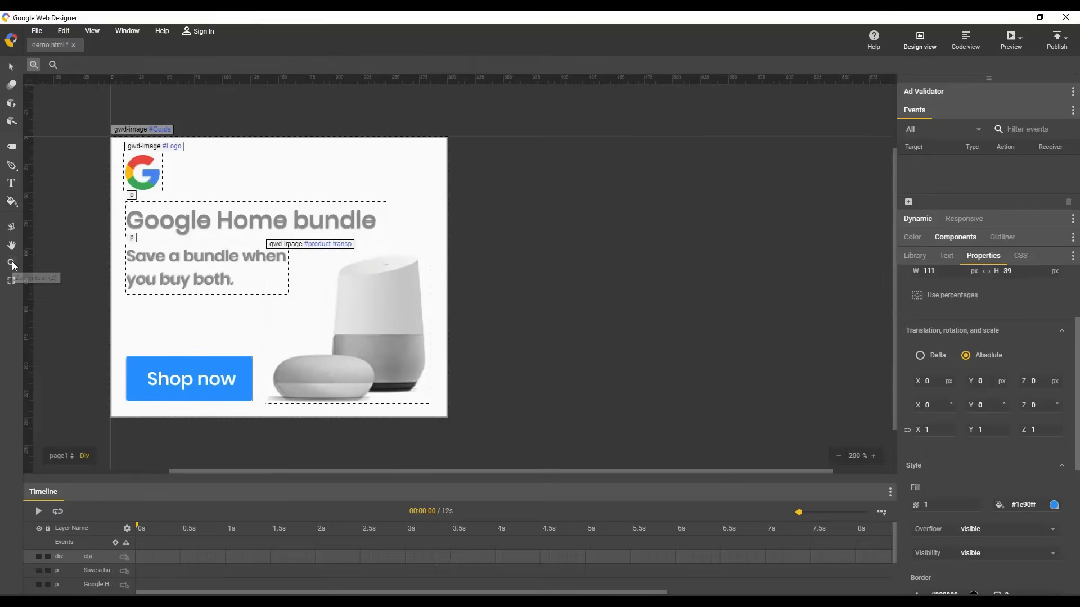
pyautogui.doubleClick(12, 264)
pyautogui.click(11, 67)
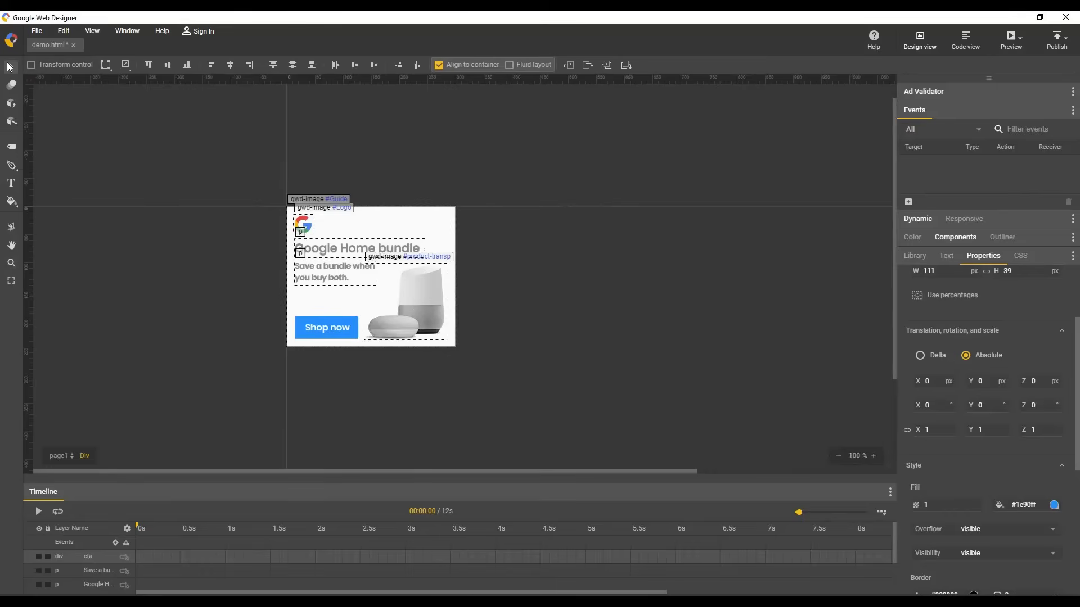
pyautogui.scroll(-3, 87, 567)
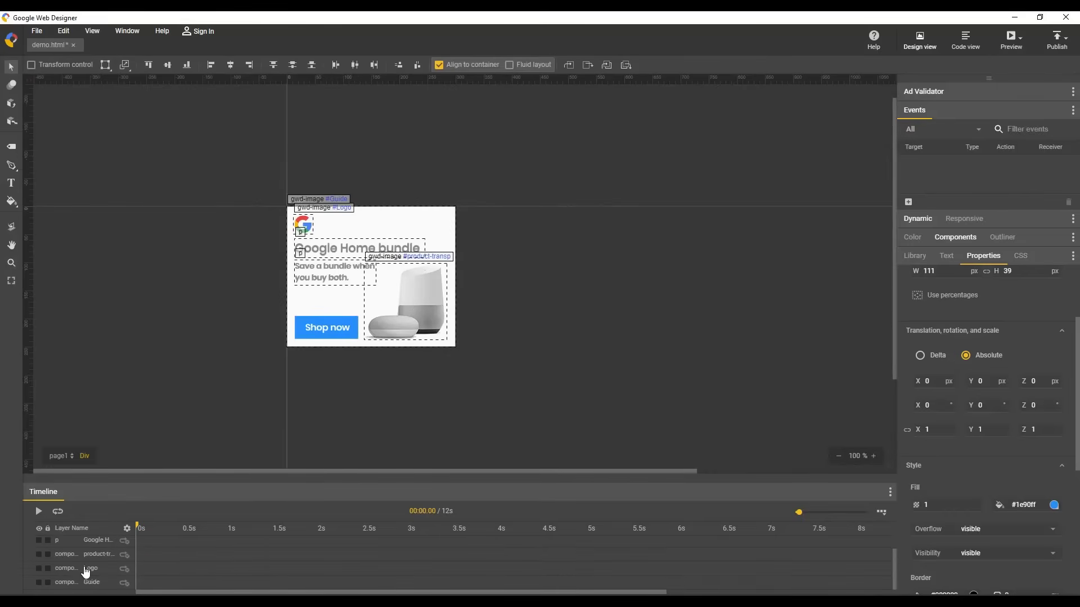
# Step: Toggle the Guide layer's visibility to compare, then delete the Guide layer
pyautogui.click(39, 583)
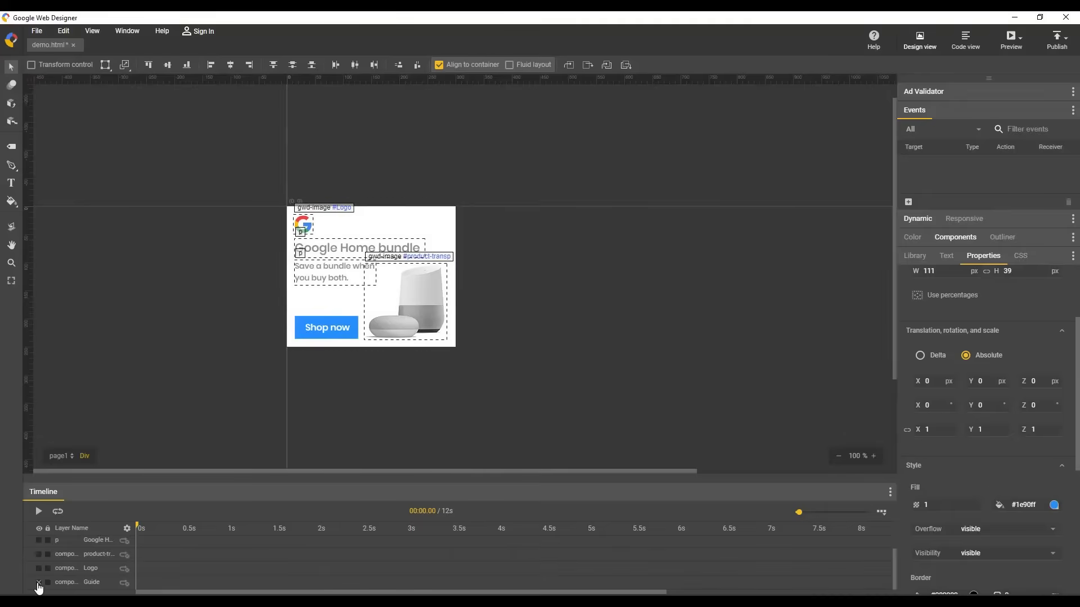
pyautogui.click(39, 582)
pyautogui.click(38, 583)
pyautogui.click(39, 583)
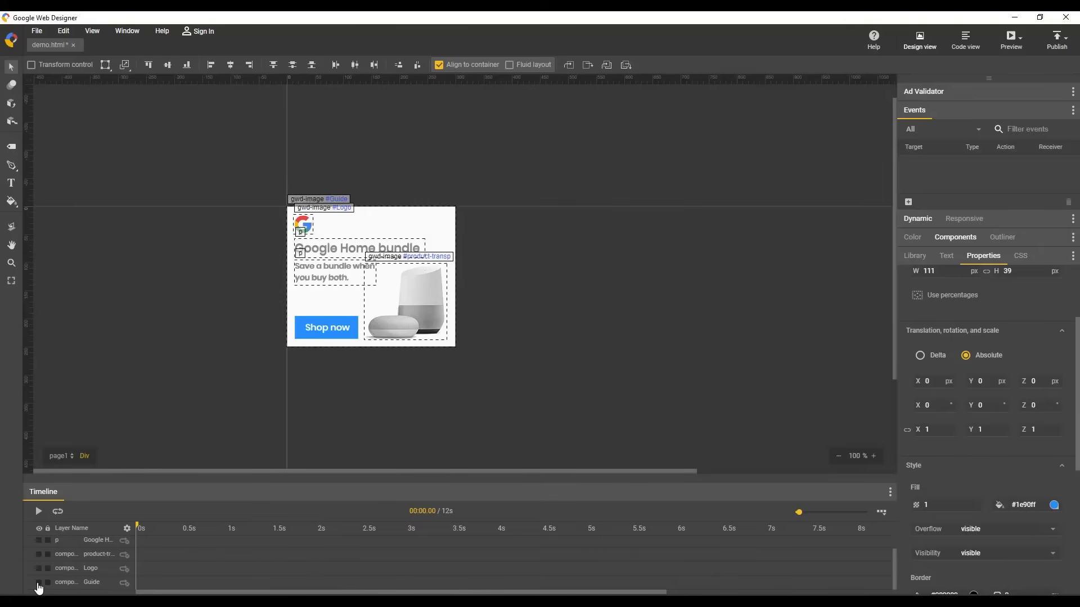
pyautogui.click(40, 584)
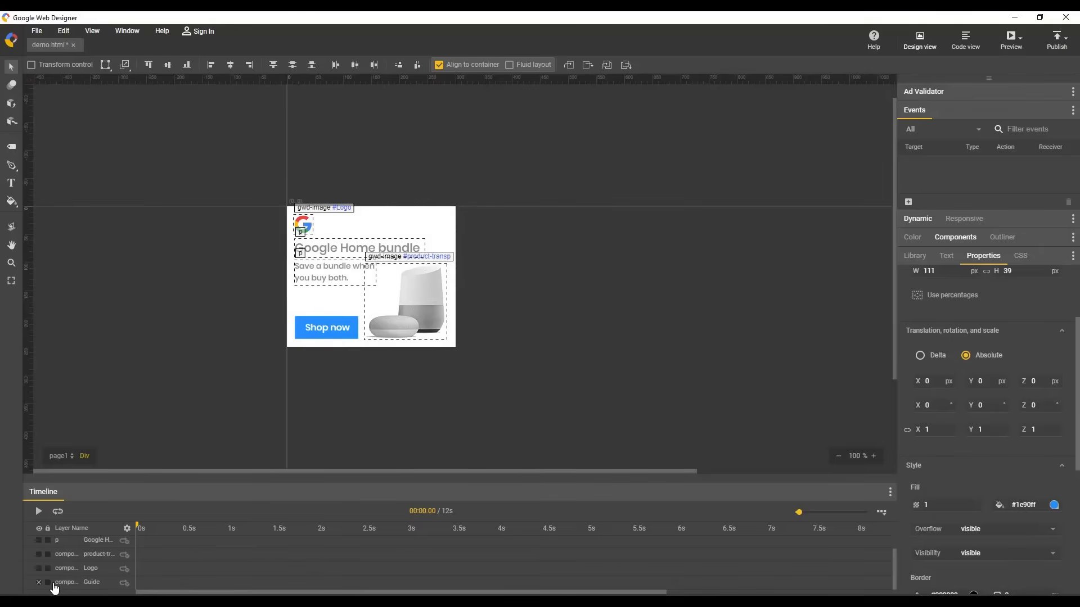
pyautogui.click(38, 584)
pyautogui.click(81, 584)
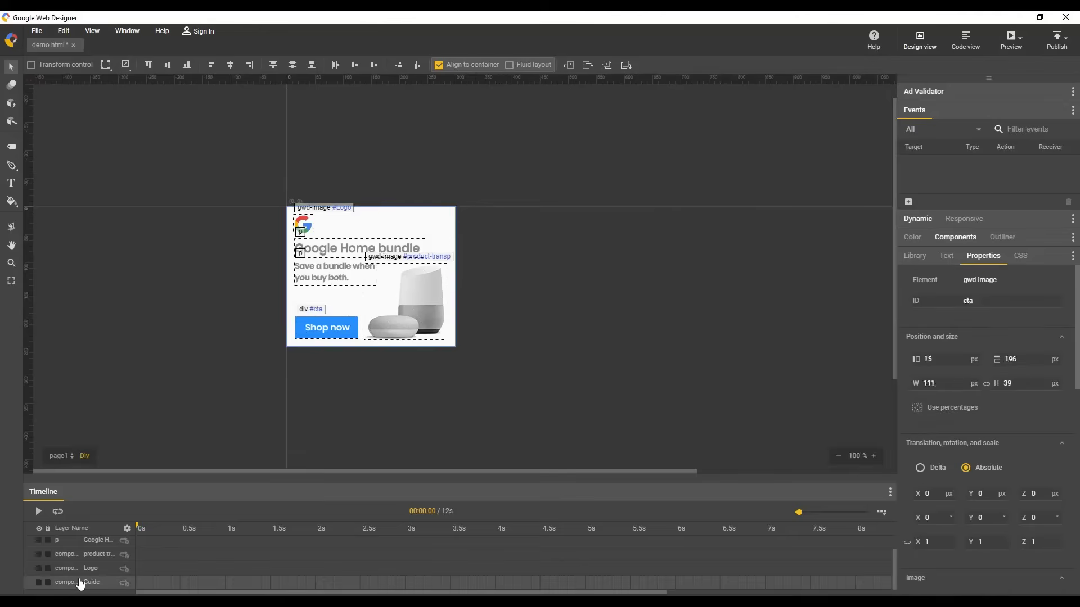
pyautogui.press('Delete')
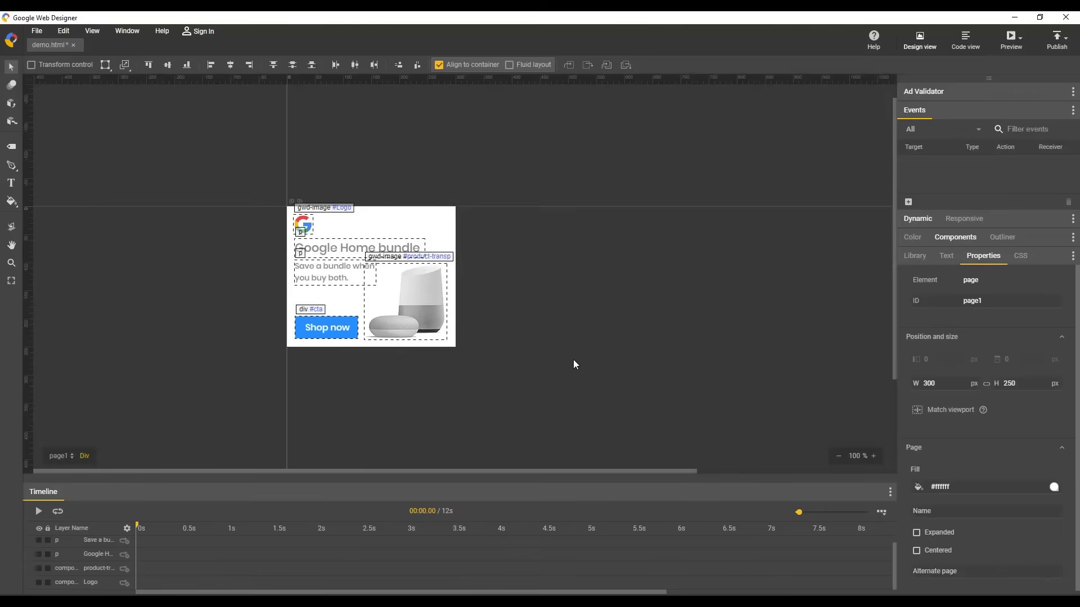
# Step: Change the page background fill from #ffffff to #fafafa
pyautogui.click(984, 489)
pyautogui.press('BackSpace')
pyautogui.press('BackSpace')
pyautogui.press('BackSpace')
pyautogui.press('BackSpace')
pyautogui.press('BackSpace')
pyautogui.write('afafa')
# Step: Draw a new div over the ad with a 1px #888888 border
pyautogui.click(12, 148)
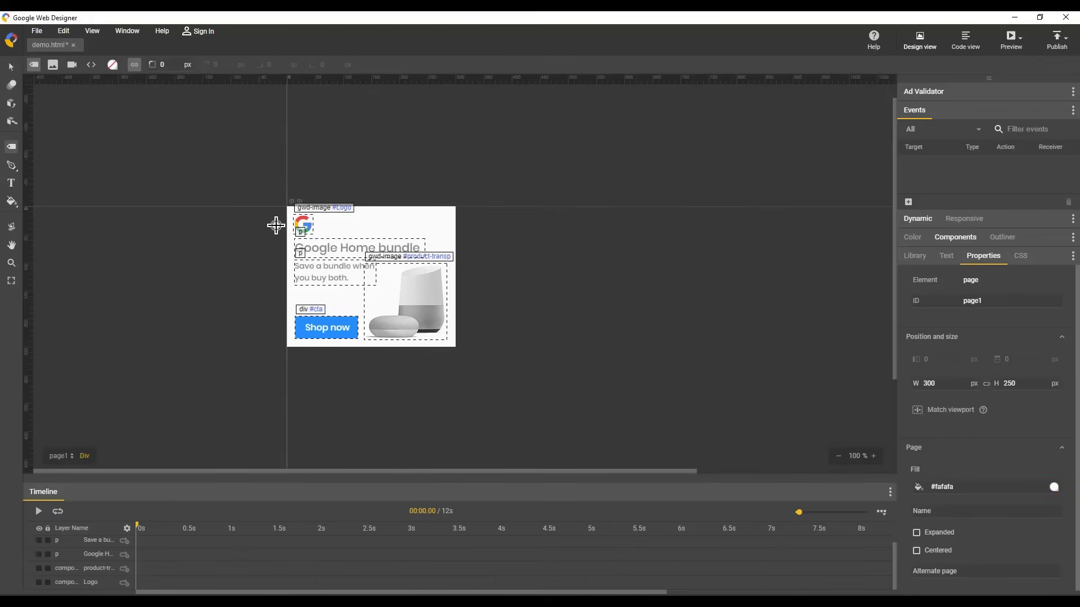
pyautogui.moveTo(294, 232); pyautogui.dragTo(450, 324)
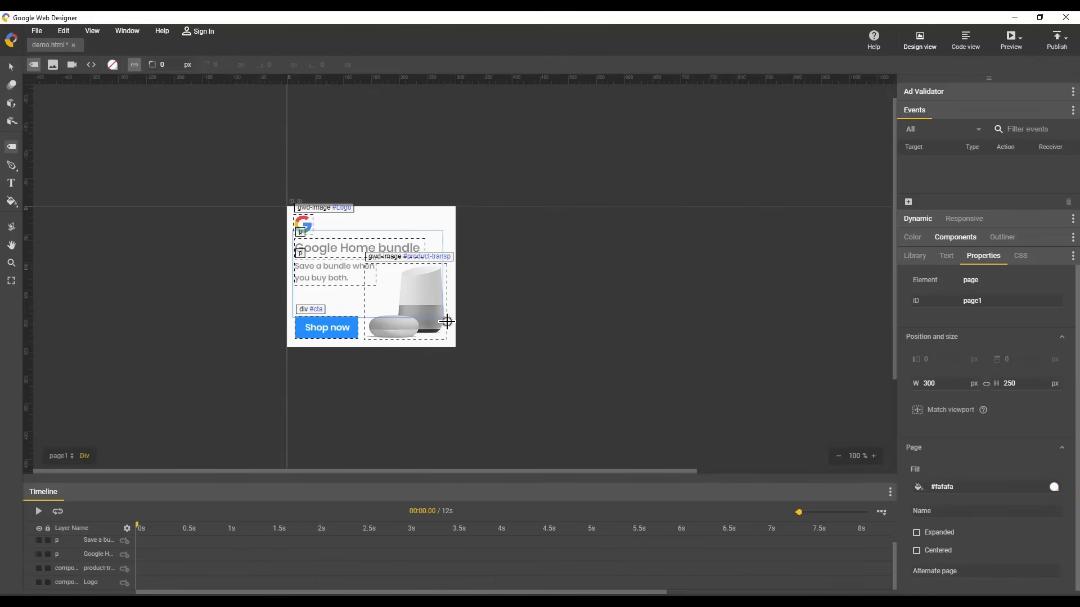
pyautogui.scroll(-3, 1002, 485)
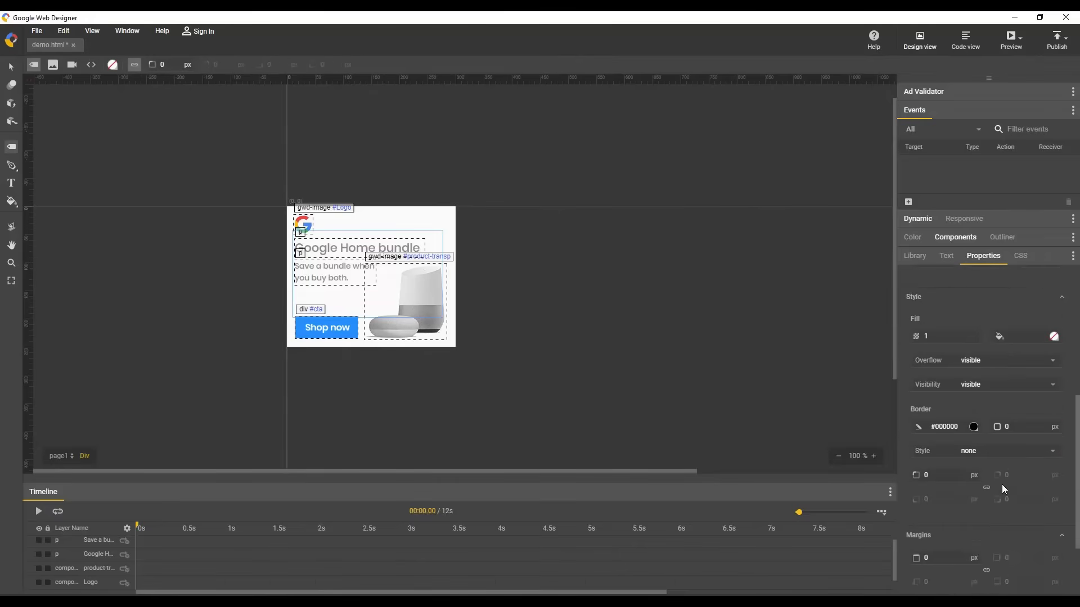
pyautogui.doubleClick(947, 427)
pyautogui.click(1024, 427)
pyautogui.write('1')
pyautogui.scroll(3, 1075, 337)
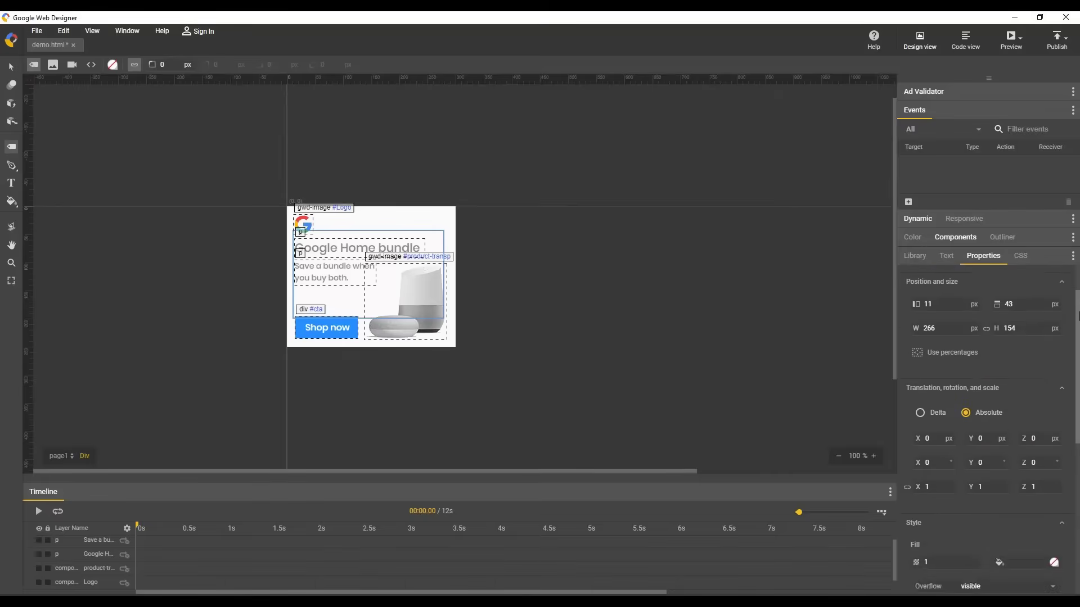
pyautogui.scroll(2, 958, 405)
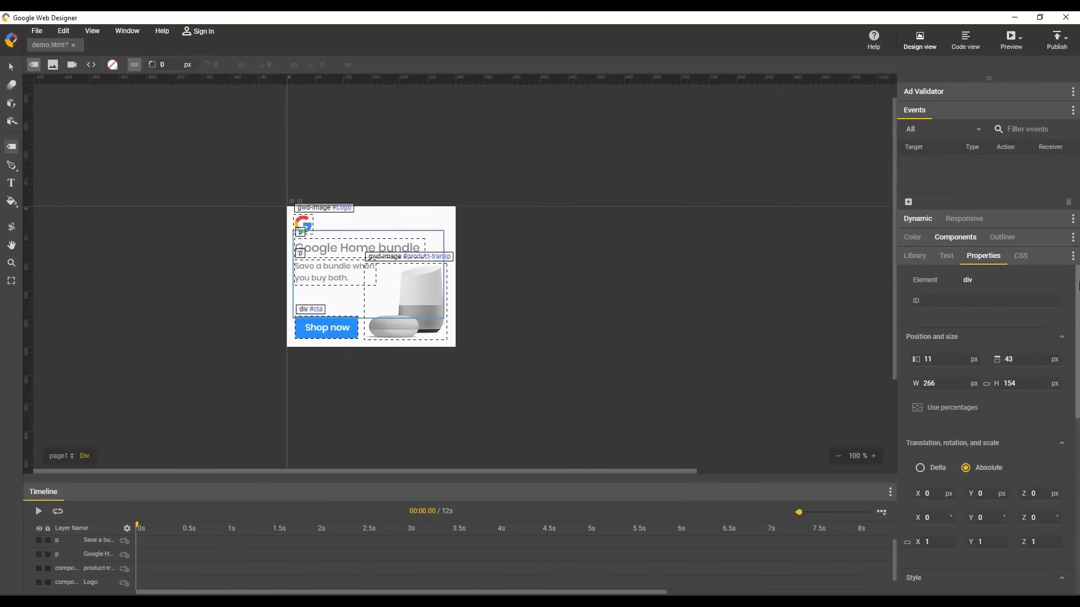
# Step: Using percentages, position the div at left 0, top 0 with 100% width and height
pyautogui.click(949, 407)
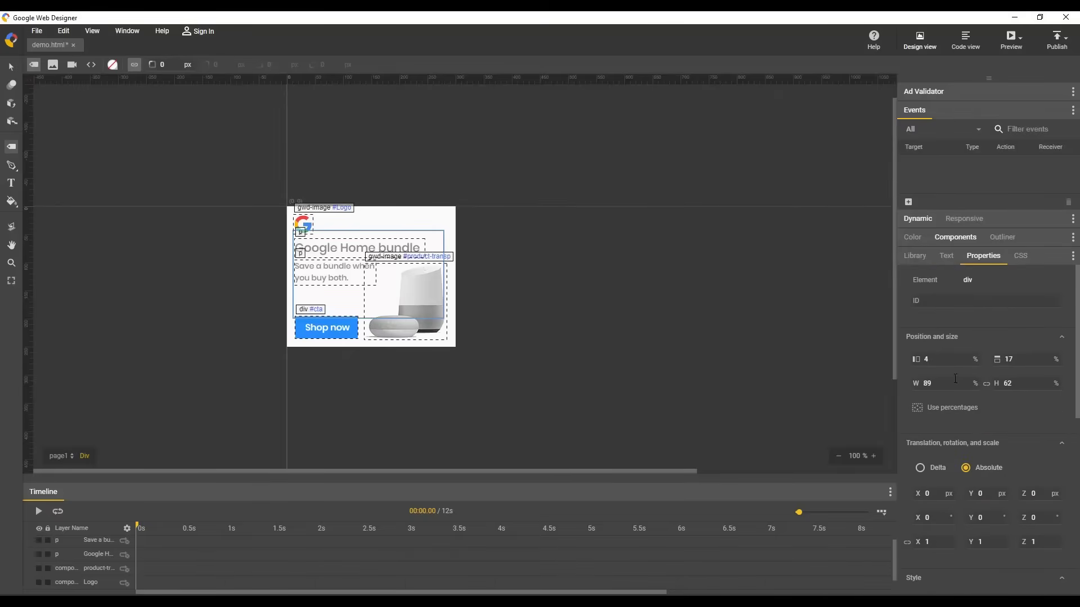
pyautogui.click(947, 360)
pyautogui.write('0')
pyautogui.click(1021, 360)
pyautogui.write('0')
pyautogui.click(937, 383)
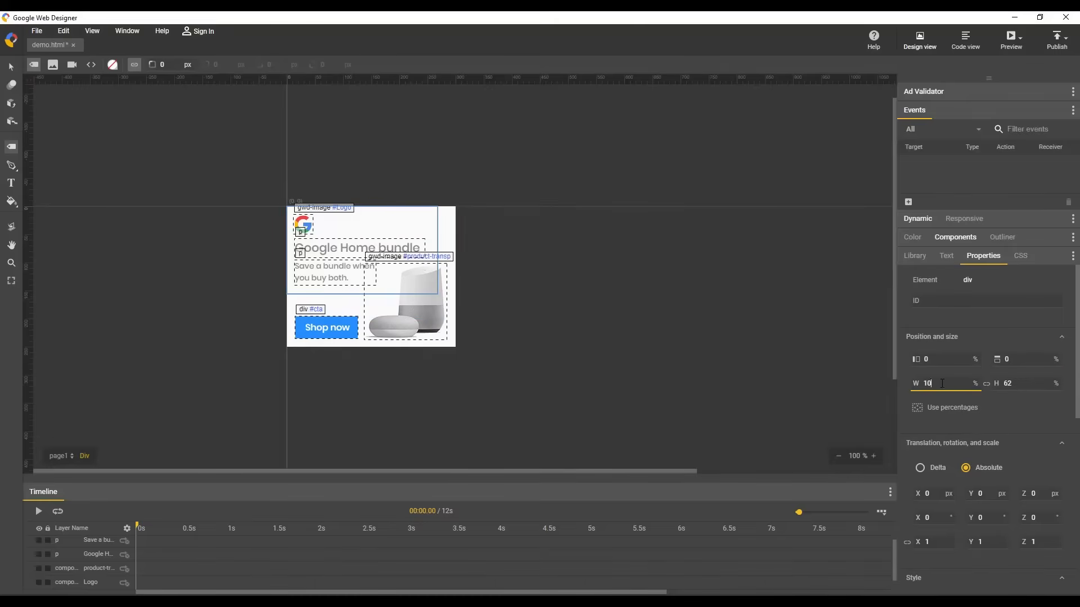
pyautogui.write('100')
pyautogui.click(1020, 384)
pyautogui.write('100')
pyautogui.press('Return')
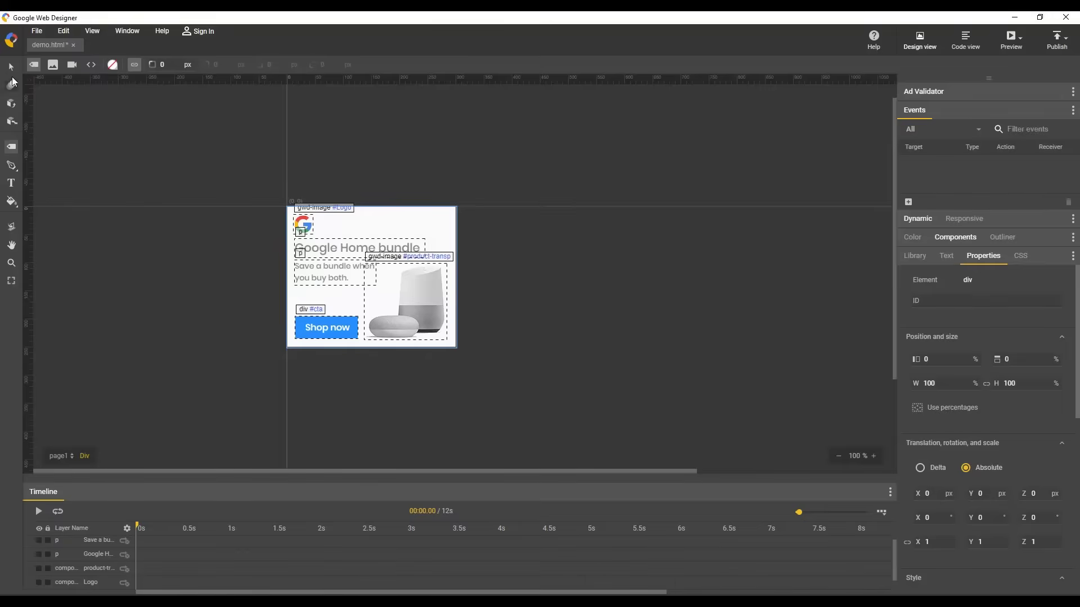
# Step: Add box-sizing: border-box to the border div's CSS rule
pyautogui.click(12, 66)
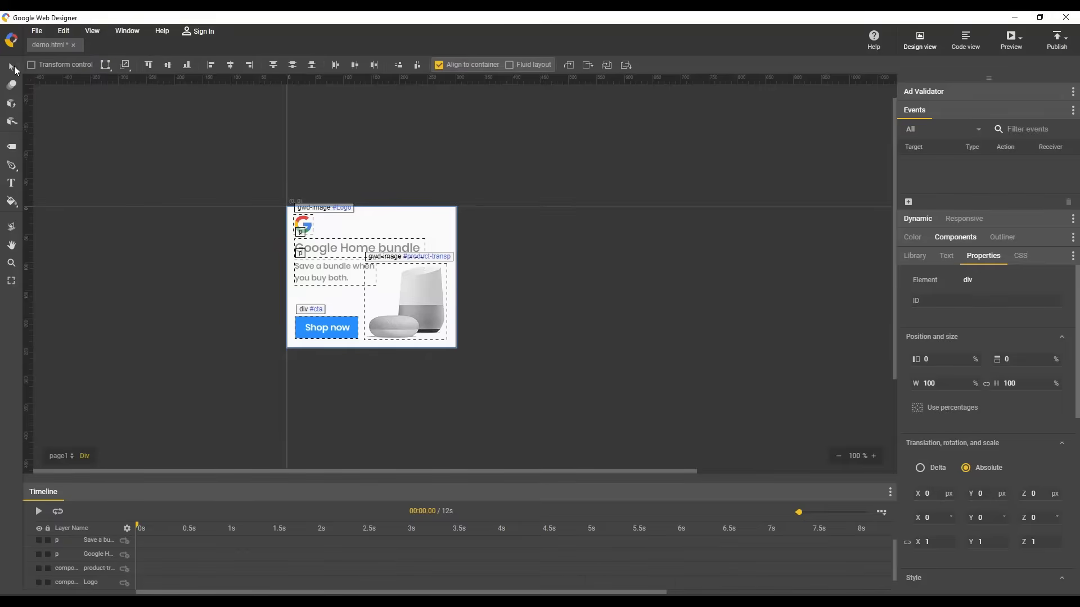
pyautogui.click(1022, 256)
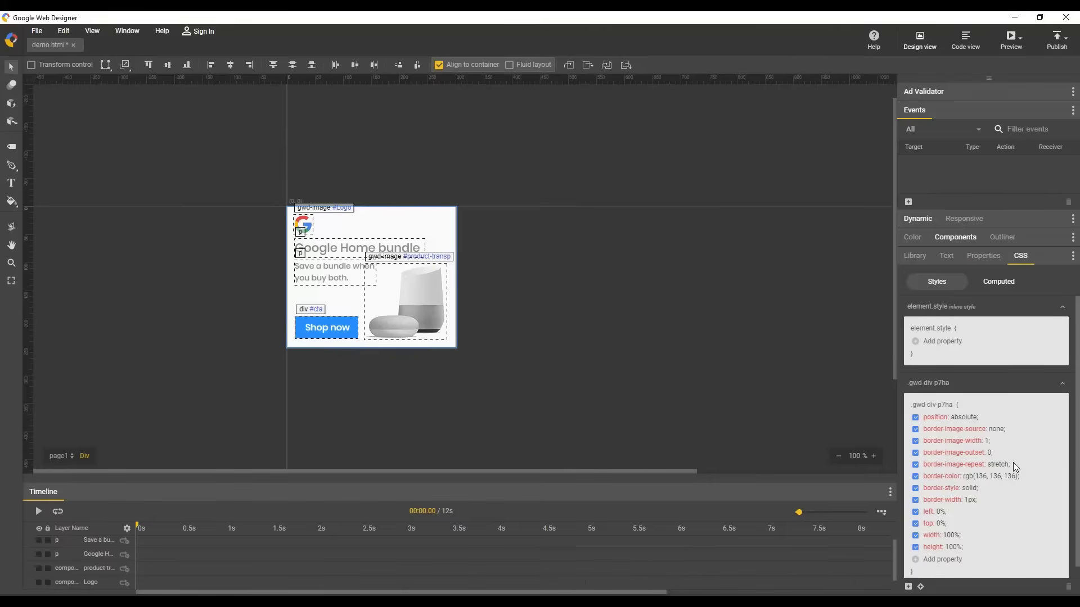
pyautogui.scroll(-1, 970, 472)
pyautogui.click(936, 545)
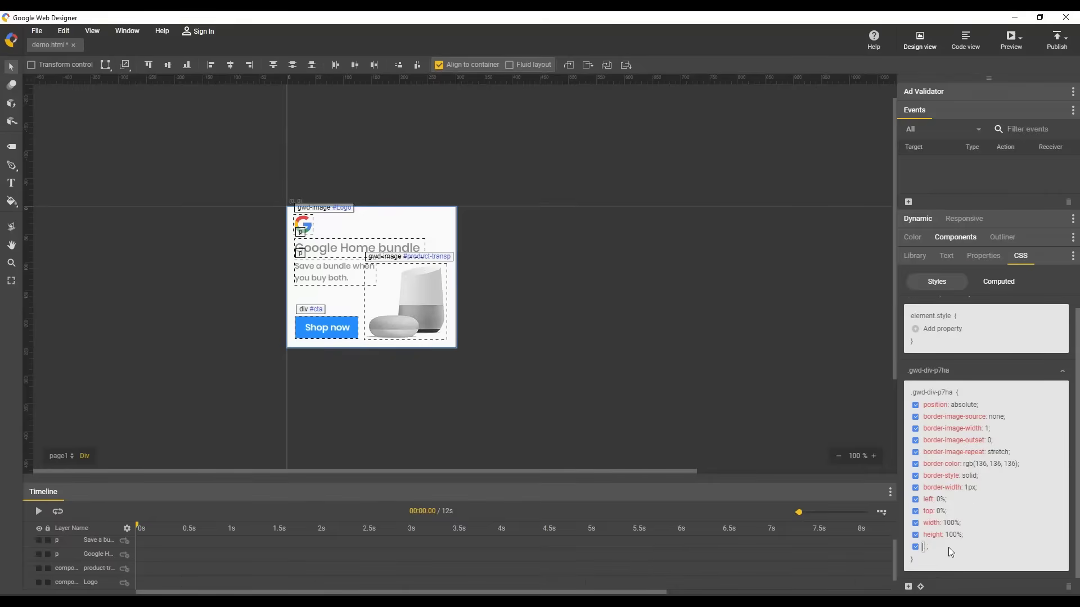
pyautogui.write('box')
pyautogui.write('-sizing')
pyautogui.press('Tab')
pyautogui.write('-box')
pyautogui.press('Return')
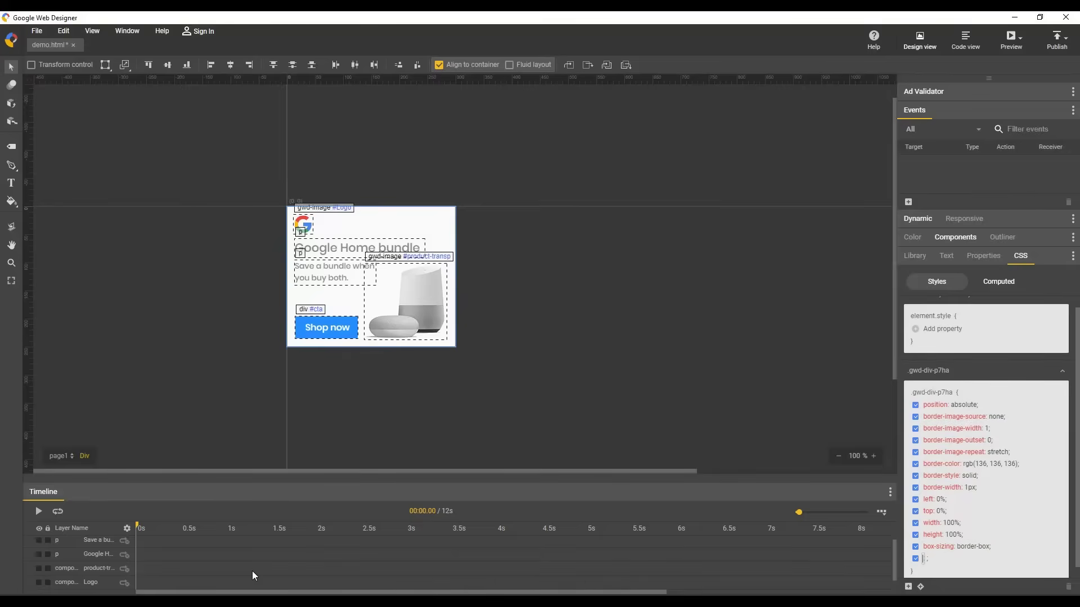
pyautogui.scroll(2, 101, 567)
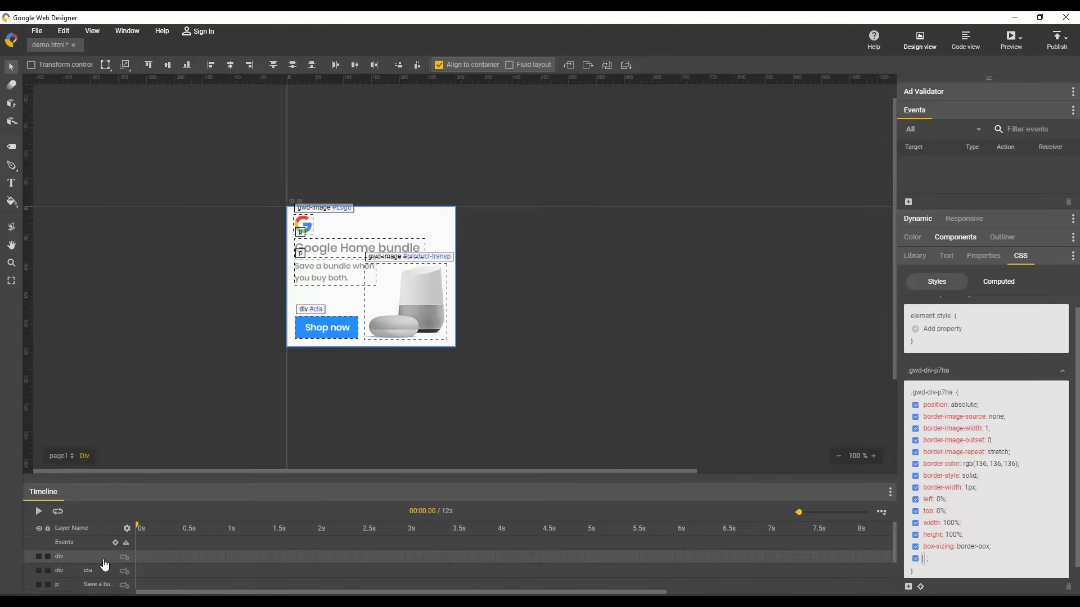
# Step: Add a keyframe at 0.5s on the cta layer and show its Properties
pyautogui.click(66, 571)
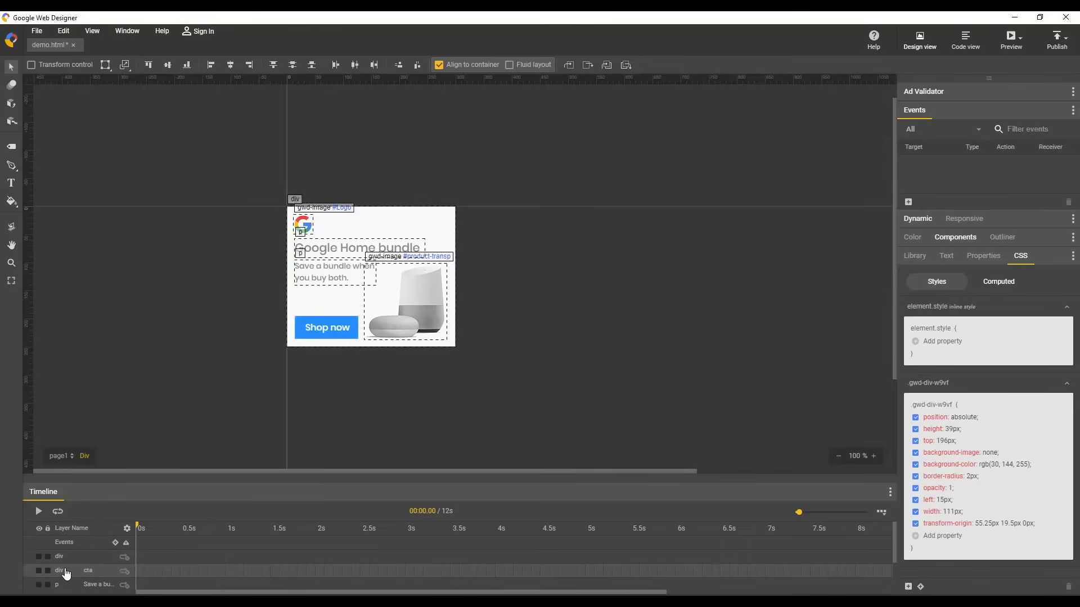
pyautogui.rightClick(179, 570)
pyautogui.click(206, 561)
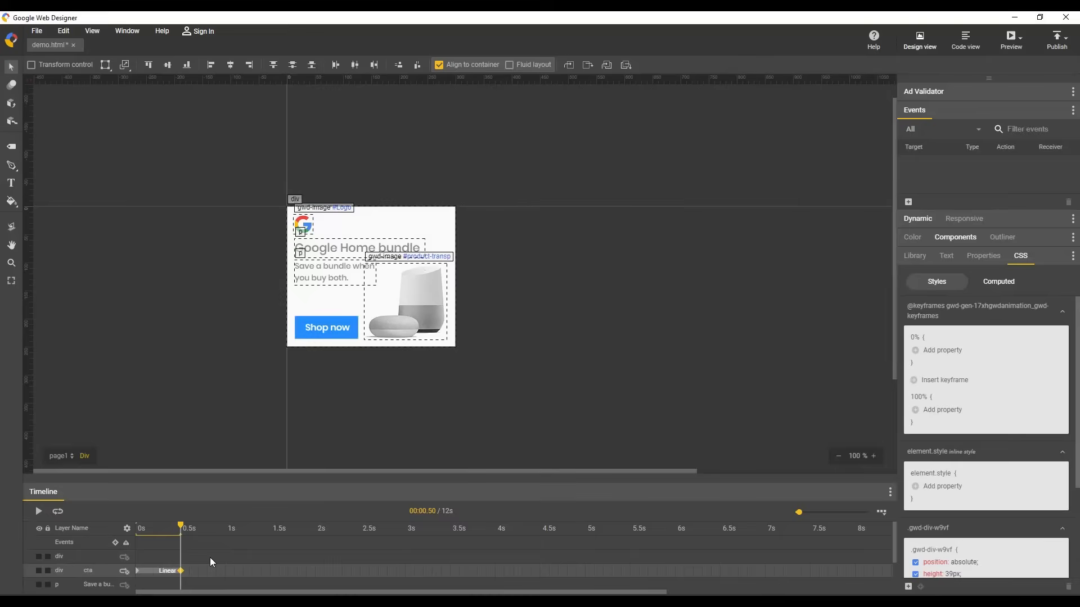
pyautogui.click(986, 254)
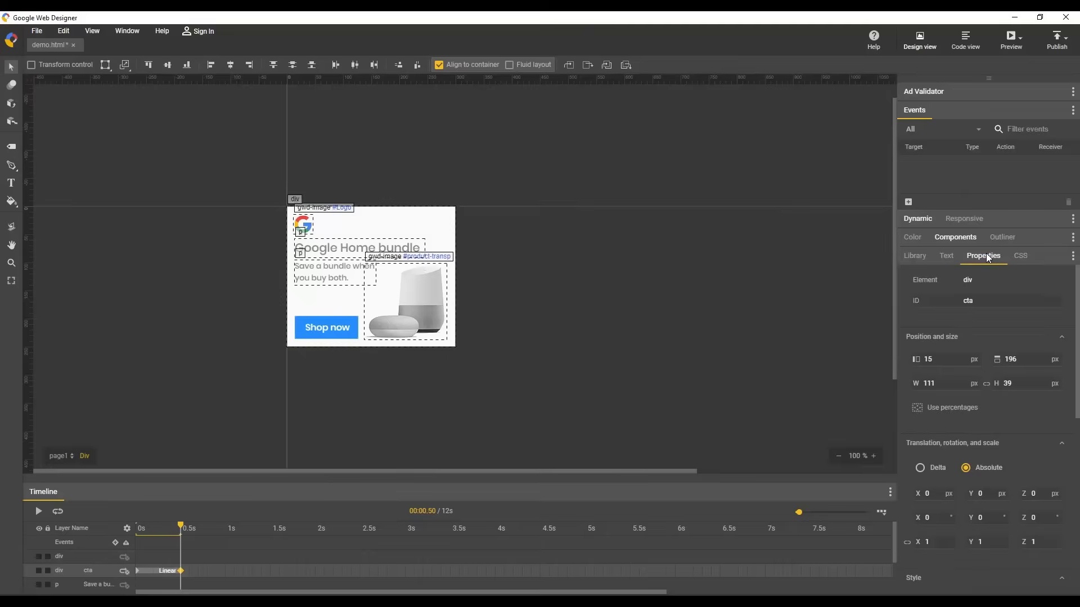
# Step: Re-enter Translation X 0 and opacity 1 so the keyframe records them
pyautogui.click(933, 493)
pyautogui.write('1')
pyautogui.hotkey('ctrl', 'z')
pyautogui.scroll(-5, 1072, 410)
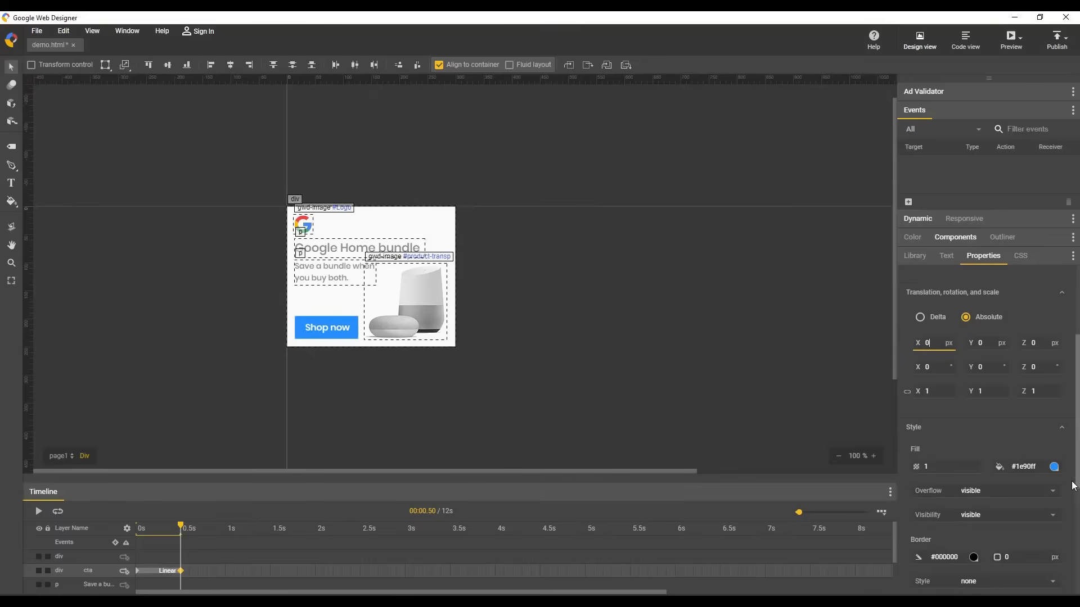
pyautogui.click(928, 459)
pyautogui.write('0.99')
pyautogui.hotkey('ctrl', 'a')
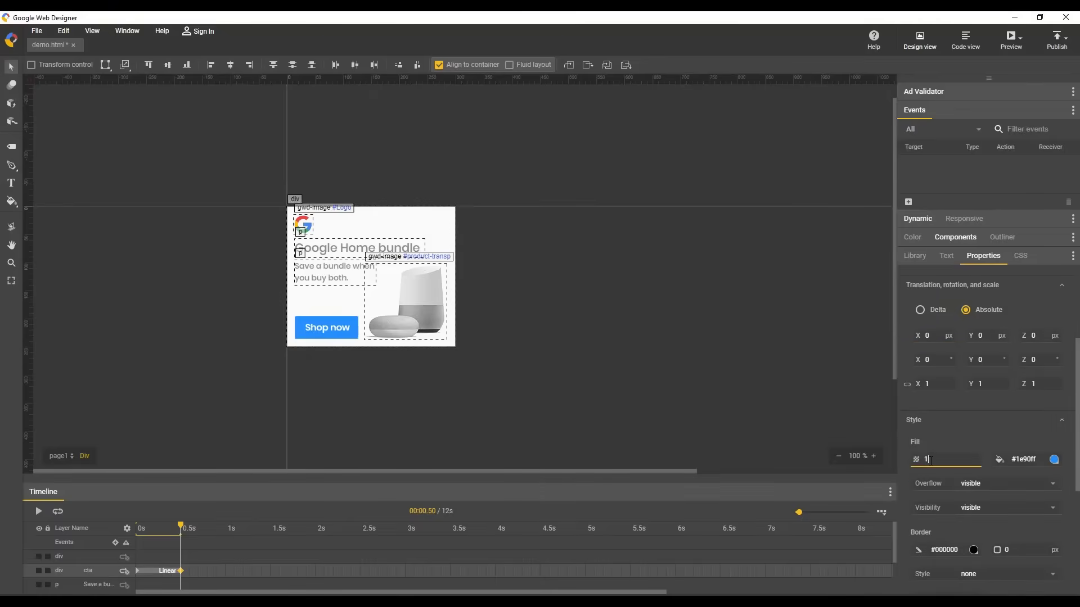
pyautogui.write('1')
# Step: Review the 0.5s keyframe's animated properties list and close it
pyautogui.rightClick(184, 568)
pyautogui.click(198, 556)
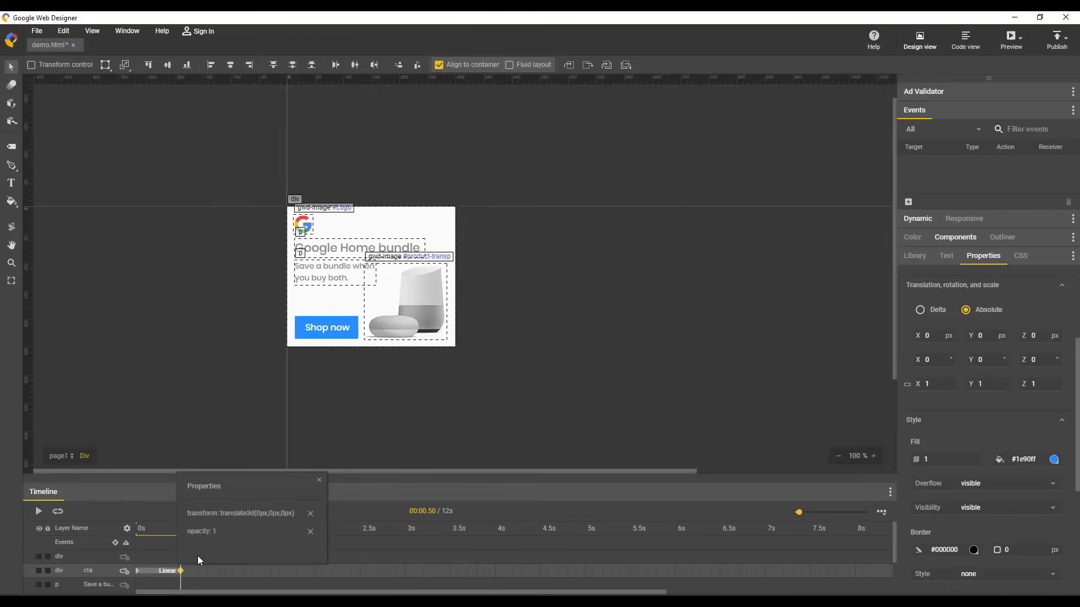
pyautogui.click(319, 481)
# Step: At the 0s keyframe, shift the Shop now button off the left edge with opacity 0
pyautogui.click(138, 571)
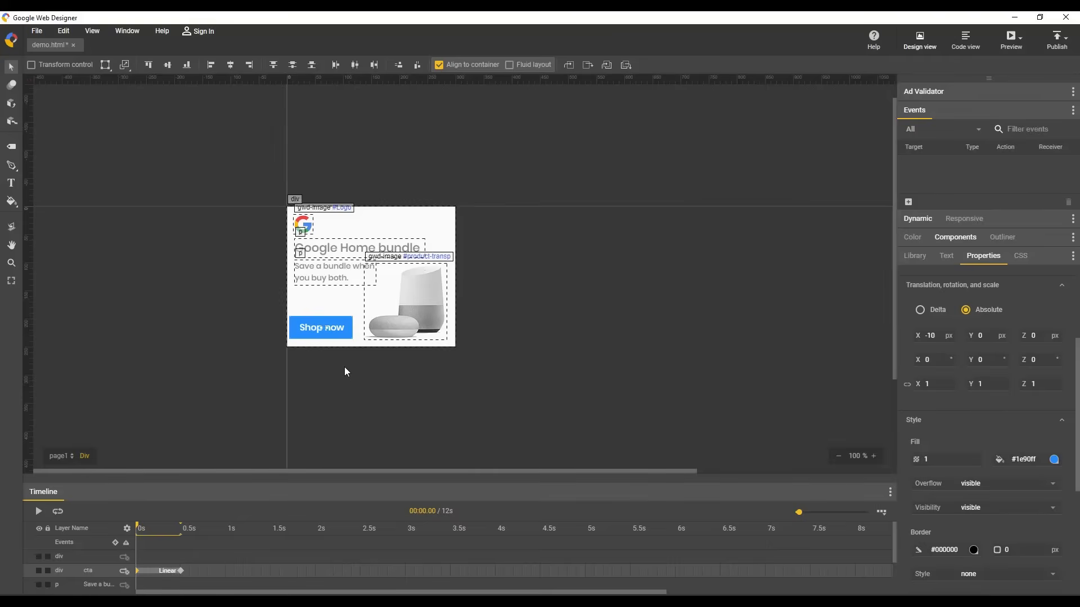
pyautogui.hotkey('shift', 'Left')
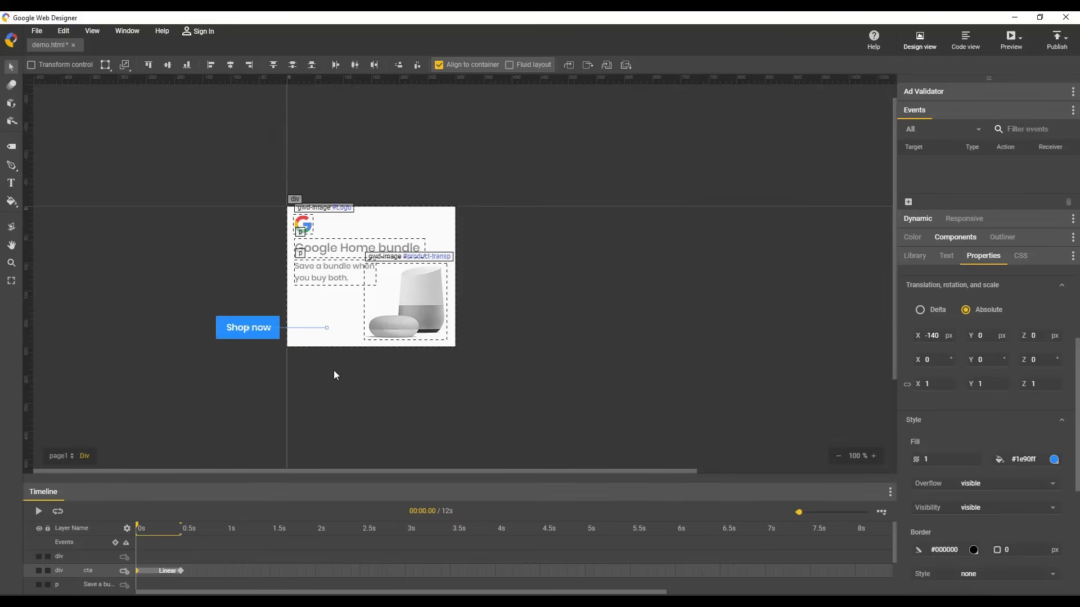
pyautogui.click(939, 460)
pyautogui.write('0')
pyautogui.press('Return')
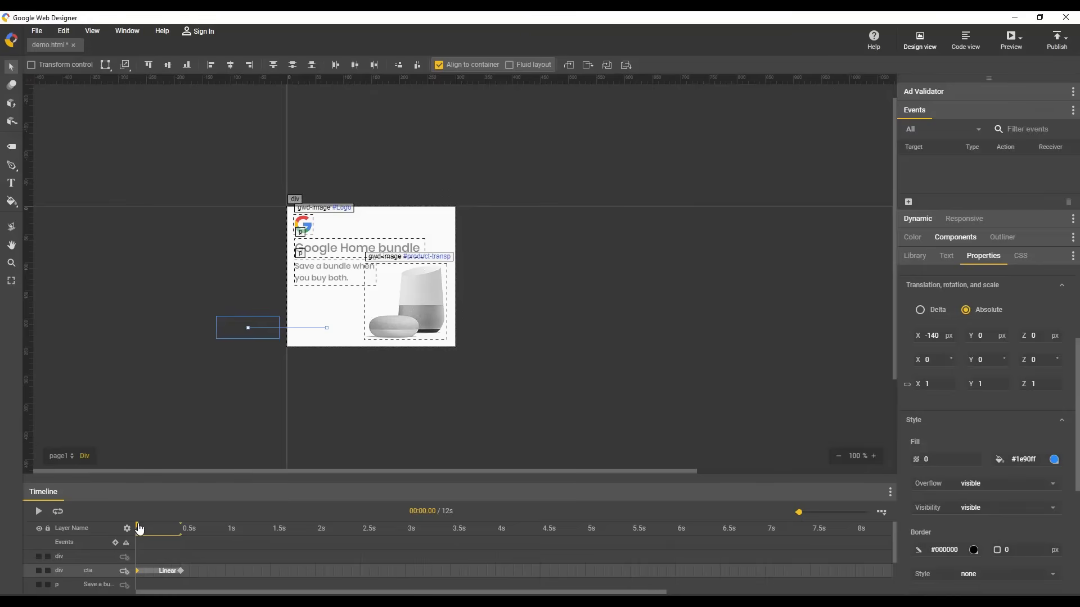
# Step: Scrub to 0.5s and give the cta animation Ease-out easing
pyautogui.moveTo(139, 529); pyautogui.dragTo(183, 529)
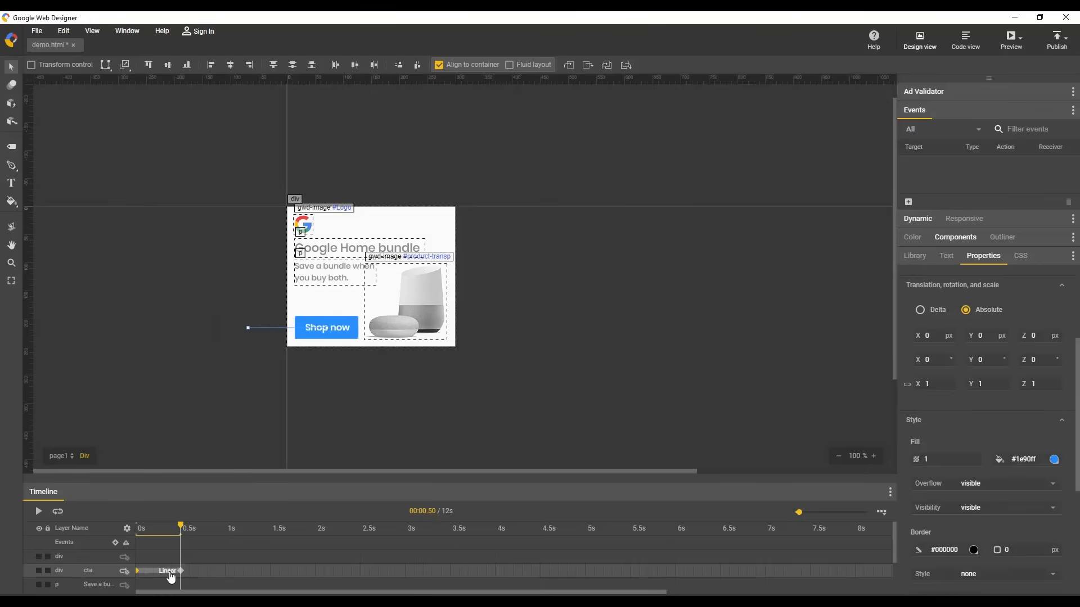
pyautogui.rightClick(163, 572)
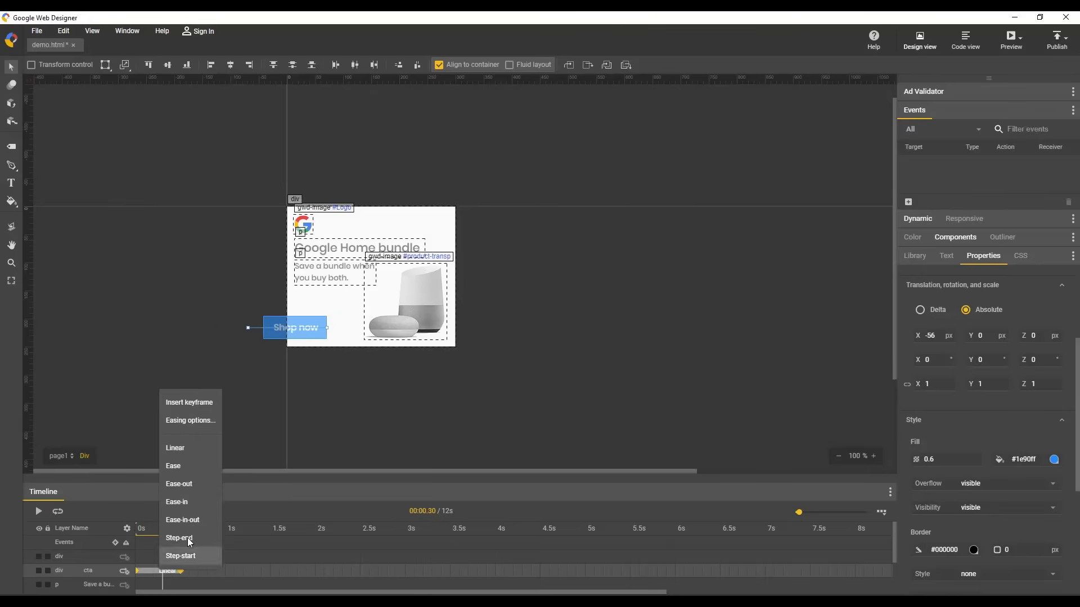
pyautogui.click(195, 484)
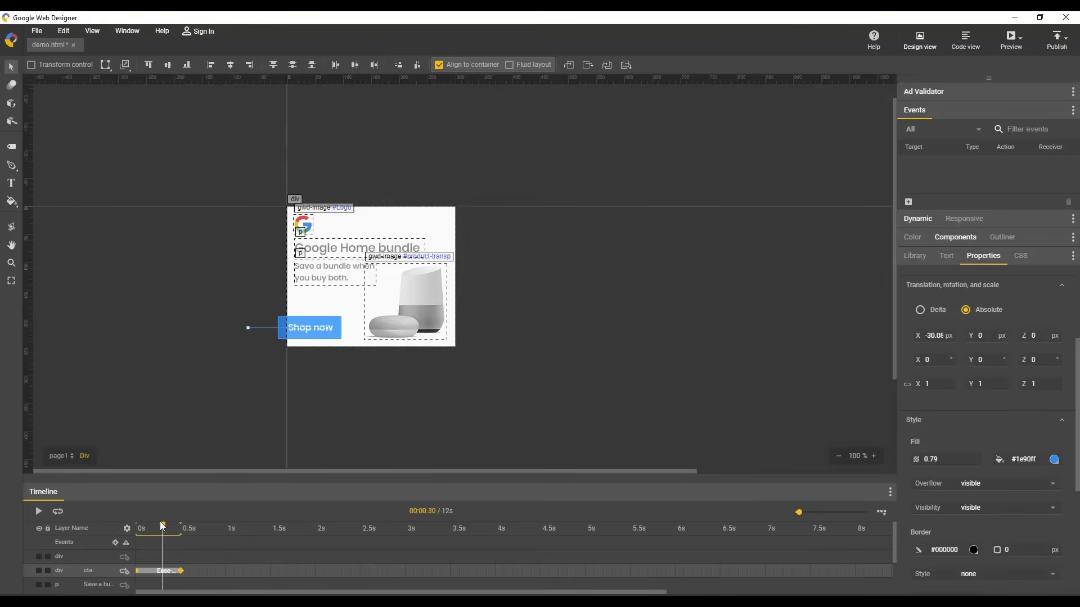
# Step: Start a new event on document.body triggered by Mouse > click
pyautogui.click(229, 440)
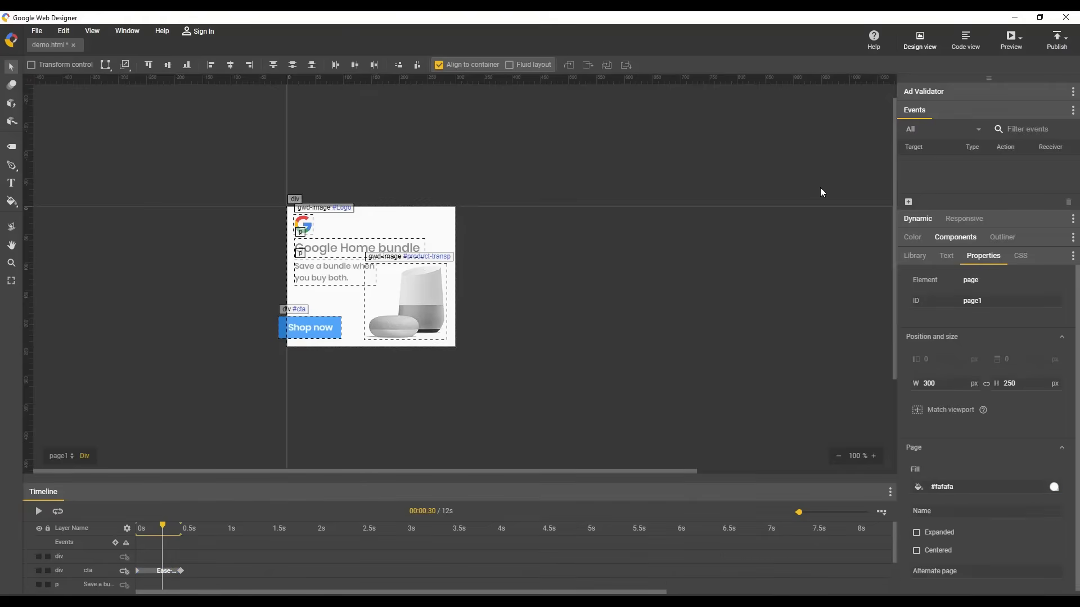
pyautogui.click(908, 203)
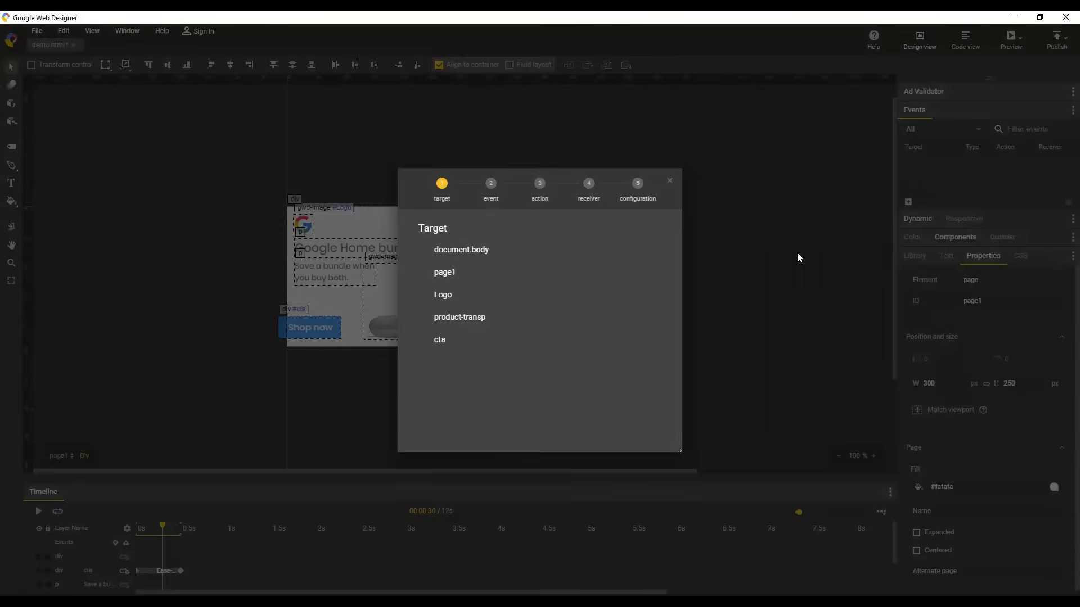
pyautogui.click(552, 250)
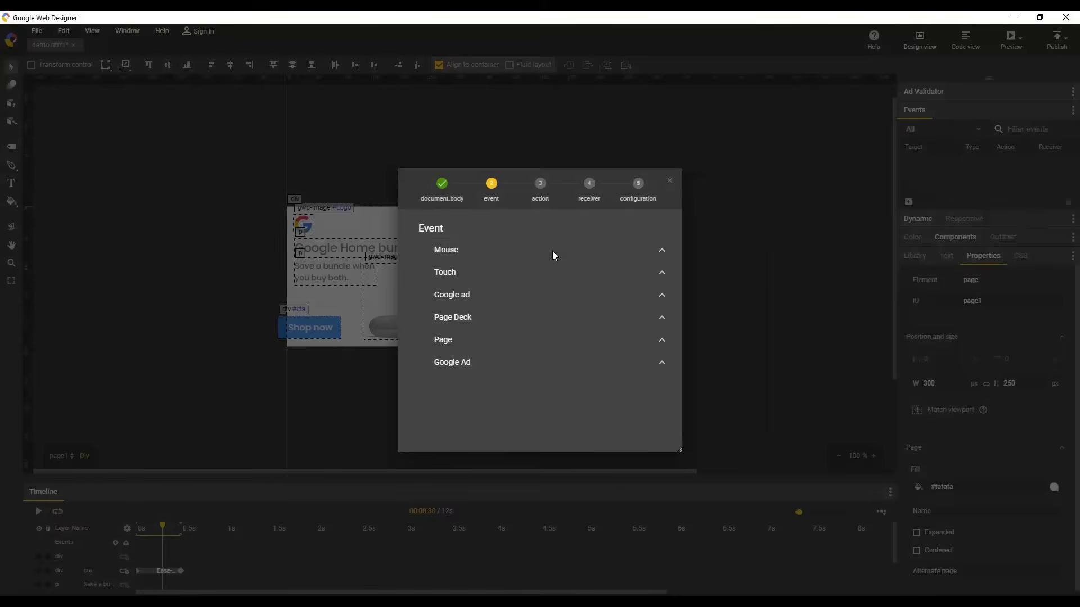
pyautogui.click(553, 250)
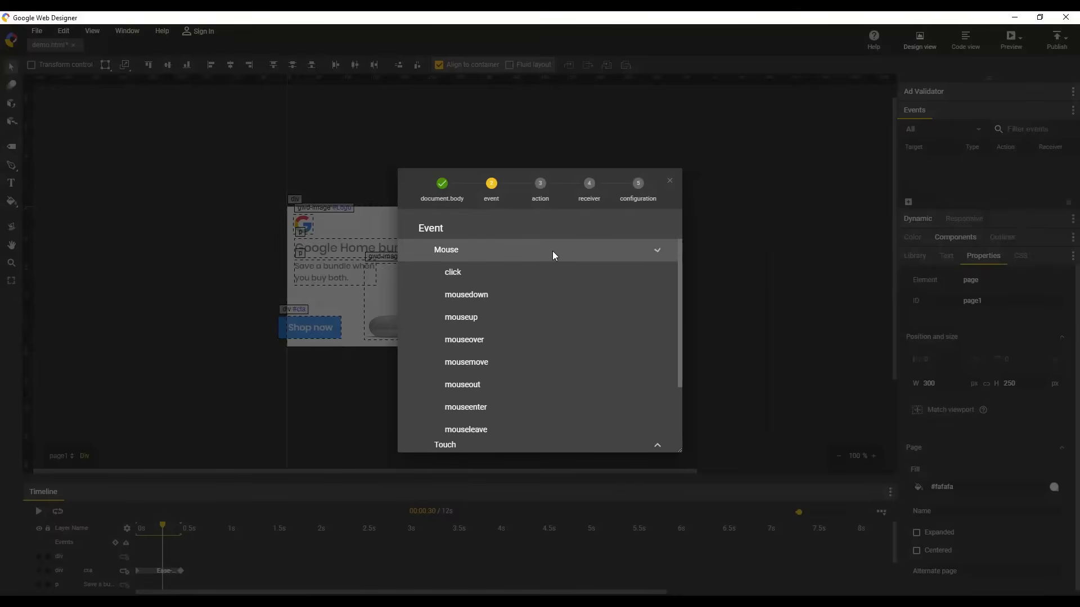
pyautogui.click(549, 268)
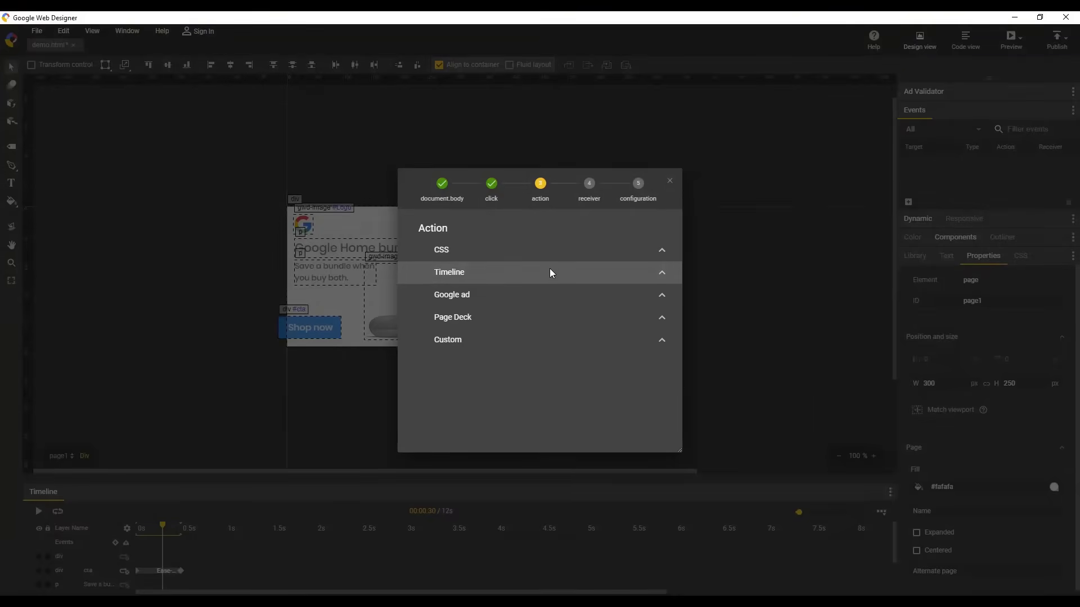
pyautogui.click(543, 293)
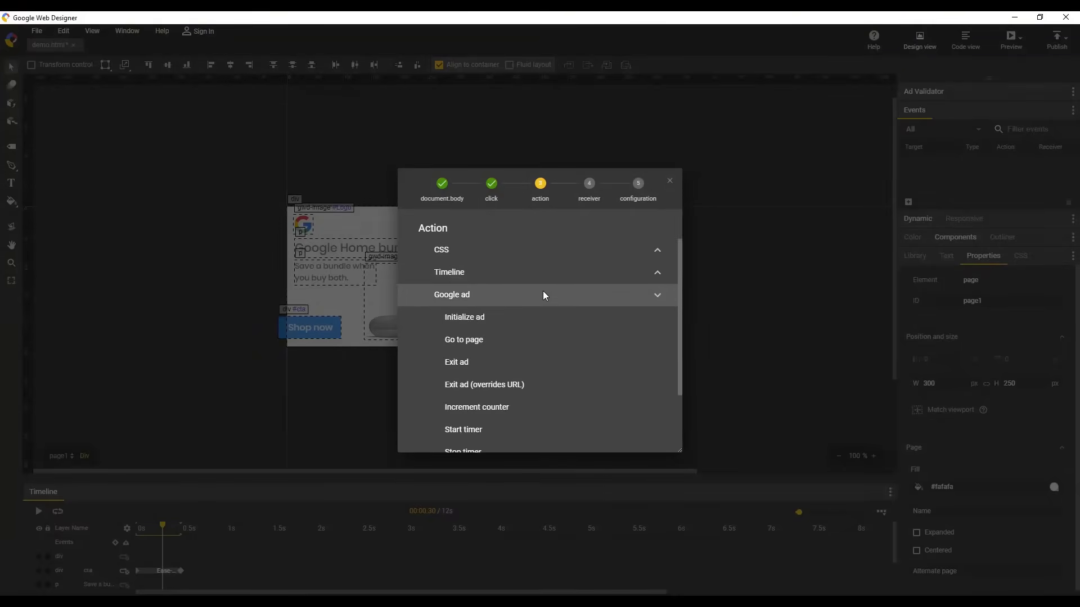
pyautogui.click(539, 362)
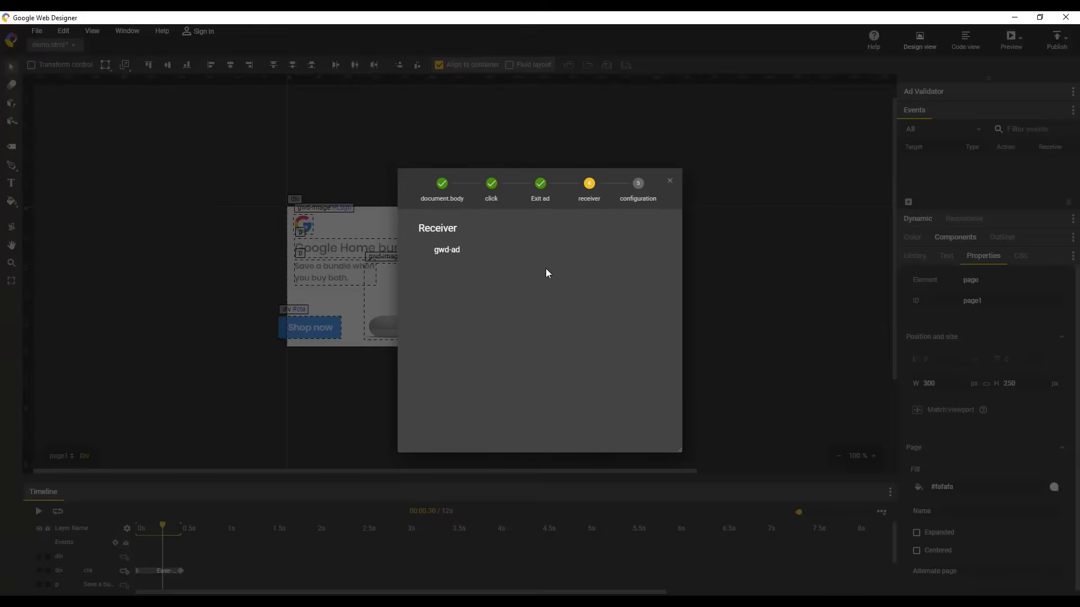
pyautogui.click(548, 252)
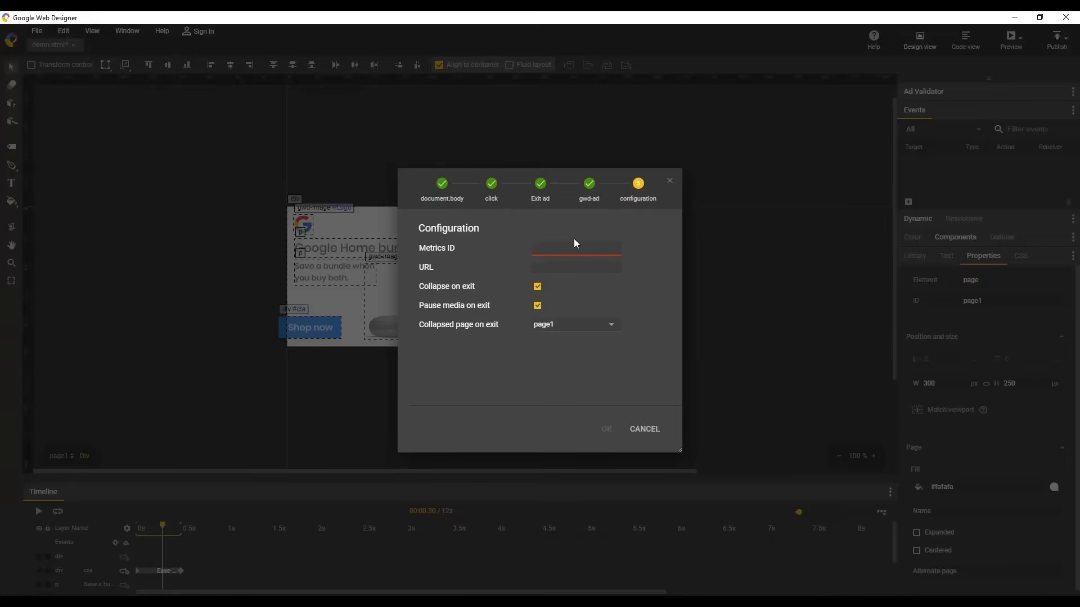
pyautogui.write('myId')
pyautogui.press('Tab')
pyautogui.write('h')
pyautogui.write('google.com')
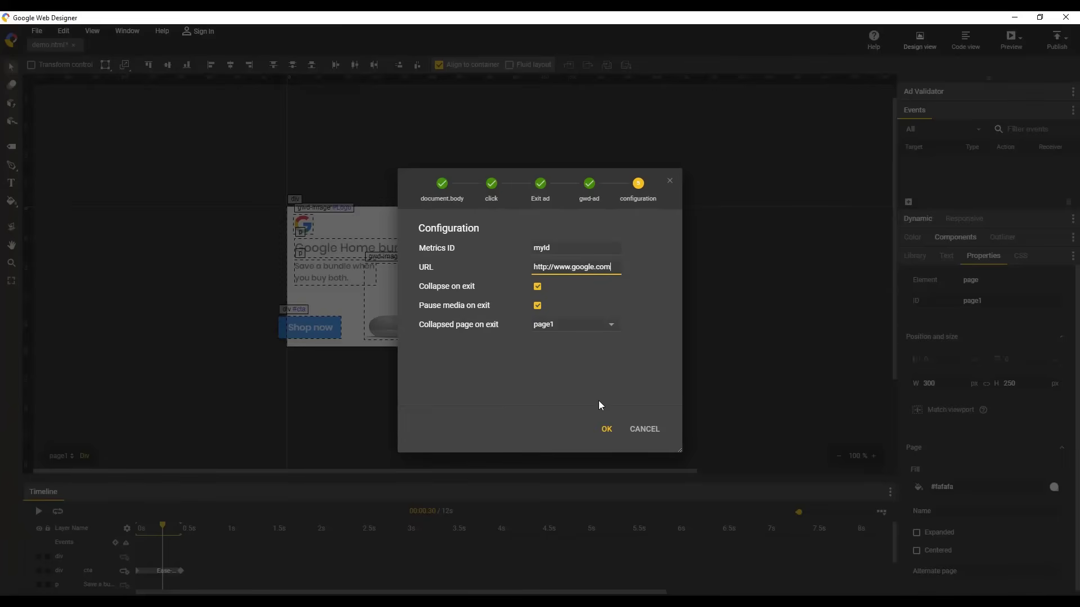
pyautogui.click(606, 428)
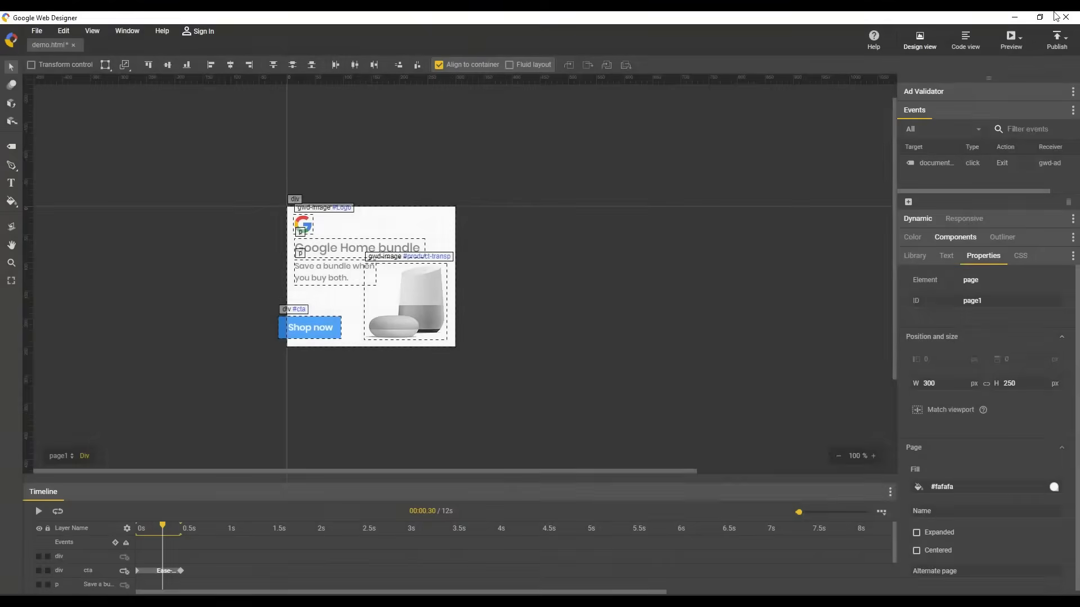
# Step: Preview the ad in Chrome, test the exit click, and return to Web Designer
pyautogui.click(1023, 43)
pyautogui.click(1004, 67)
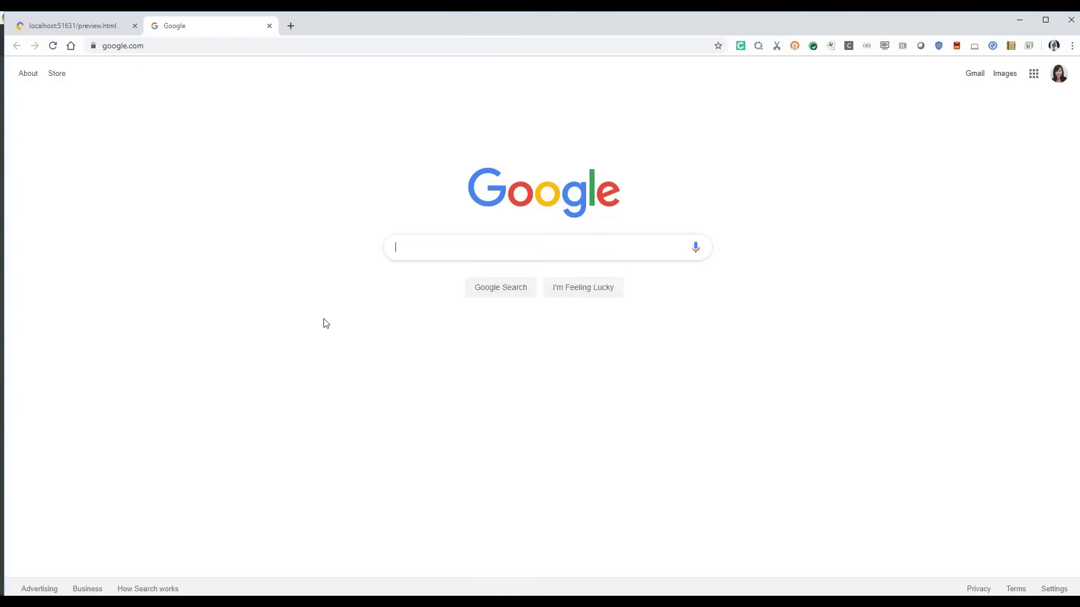
pyautogui.hotkey('alt', 'Tab')
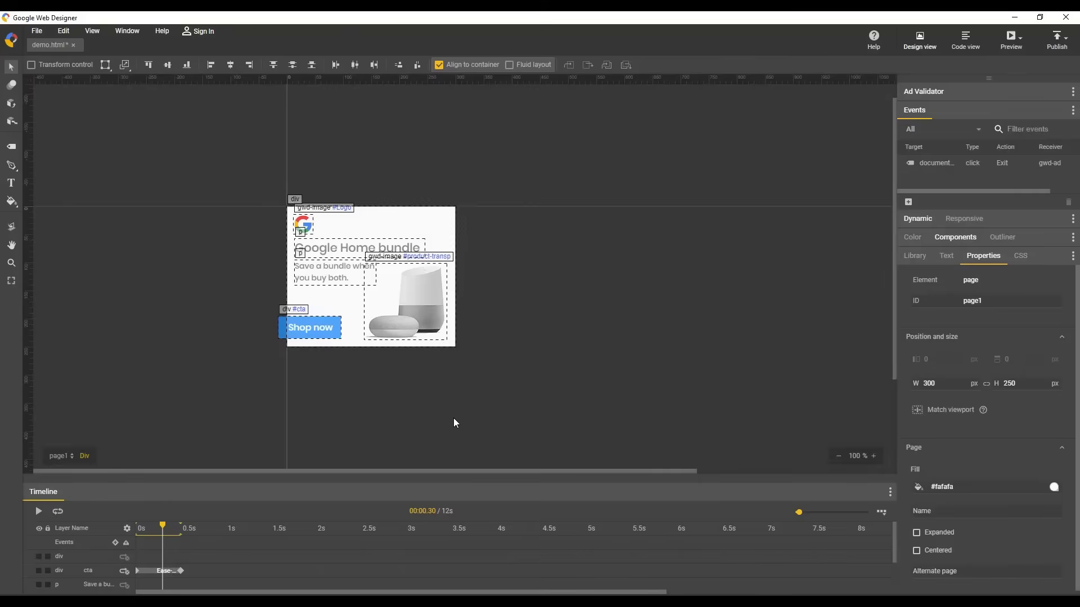
# Step: Expand the Ad Validator report to show all five passing checks
pyautogui.click(914, 90)
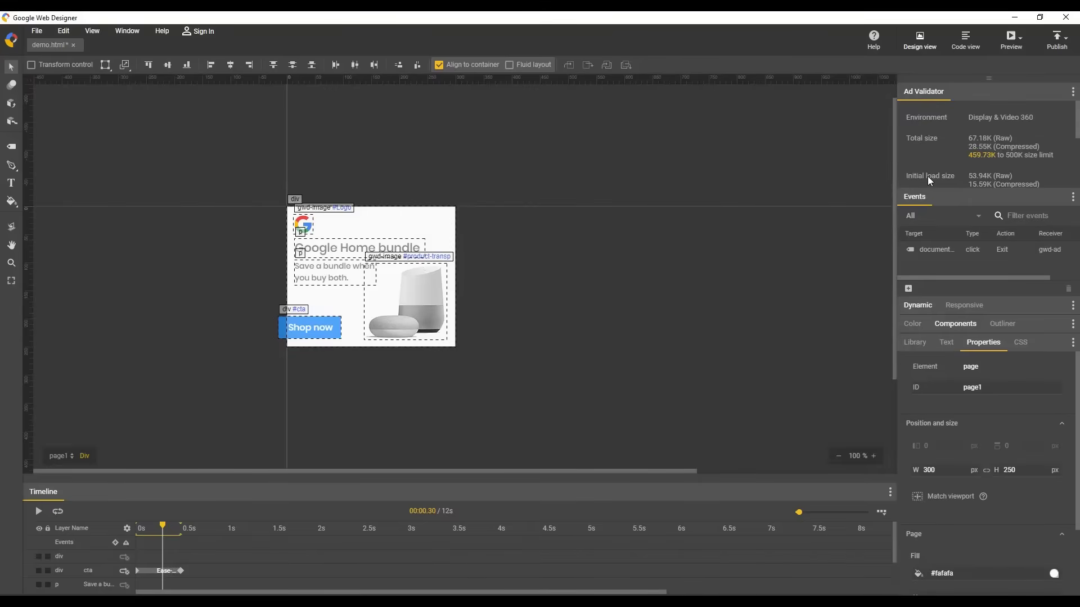
pyautogui.click(912, 201)
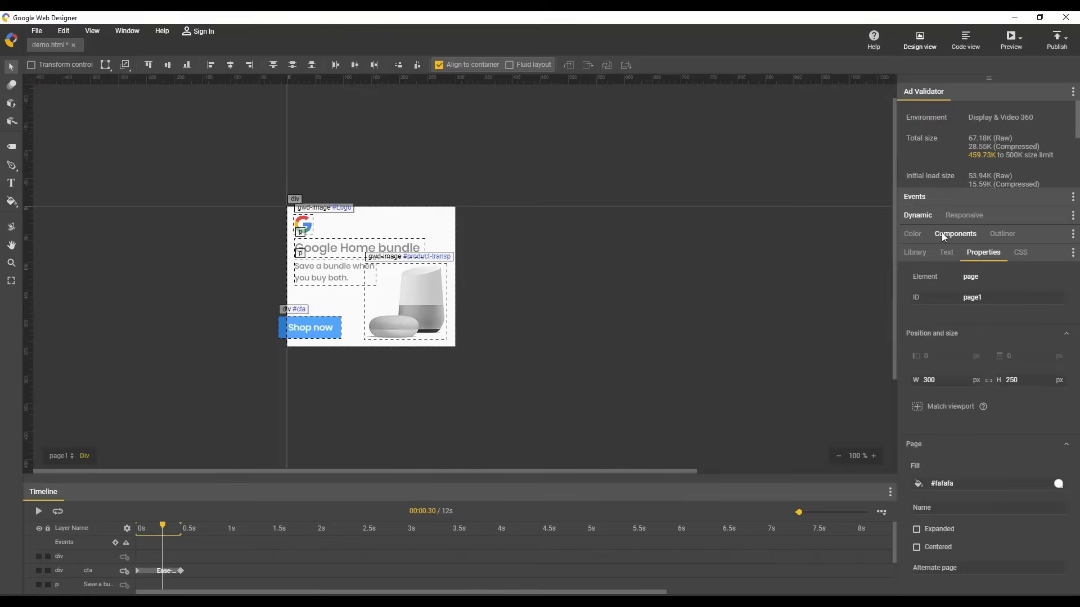
pyautogui.moveTo(942, 207); pyautogui.dragTo(941, 343)
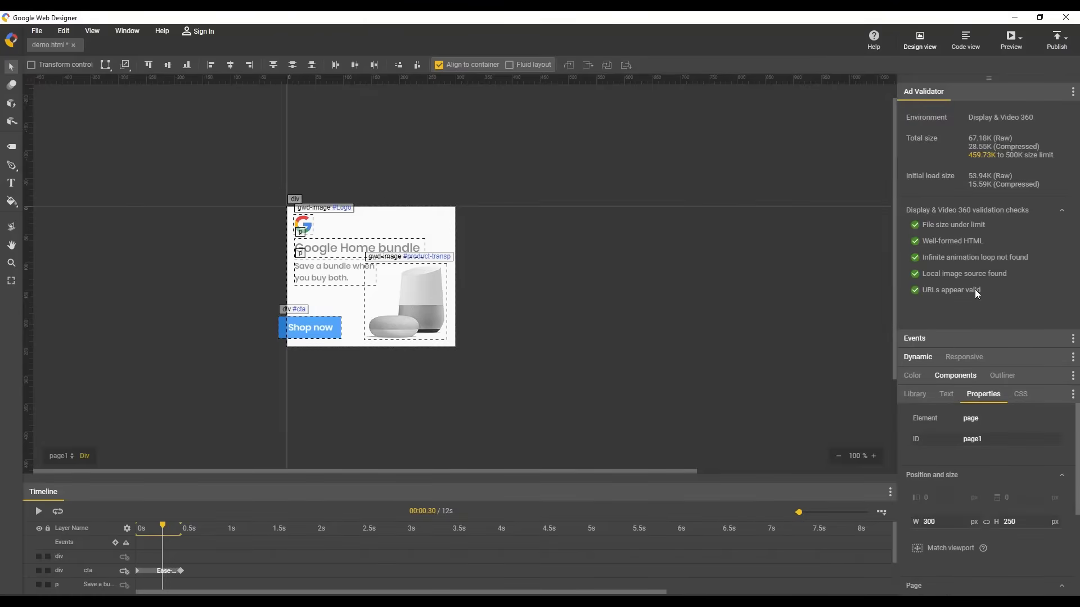
# Step: Inspect the generated HTML in Code view and return to Design view
pyautogui.click(966, 34)
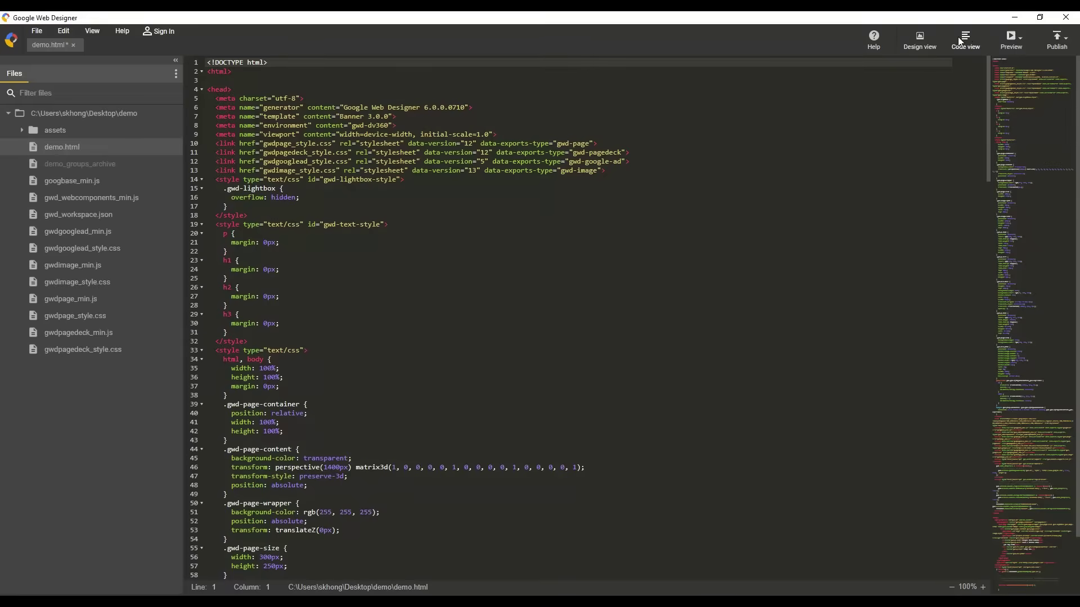
pyautogui.click(922, 39)
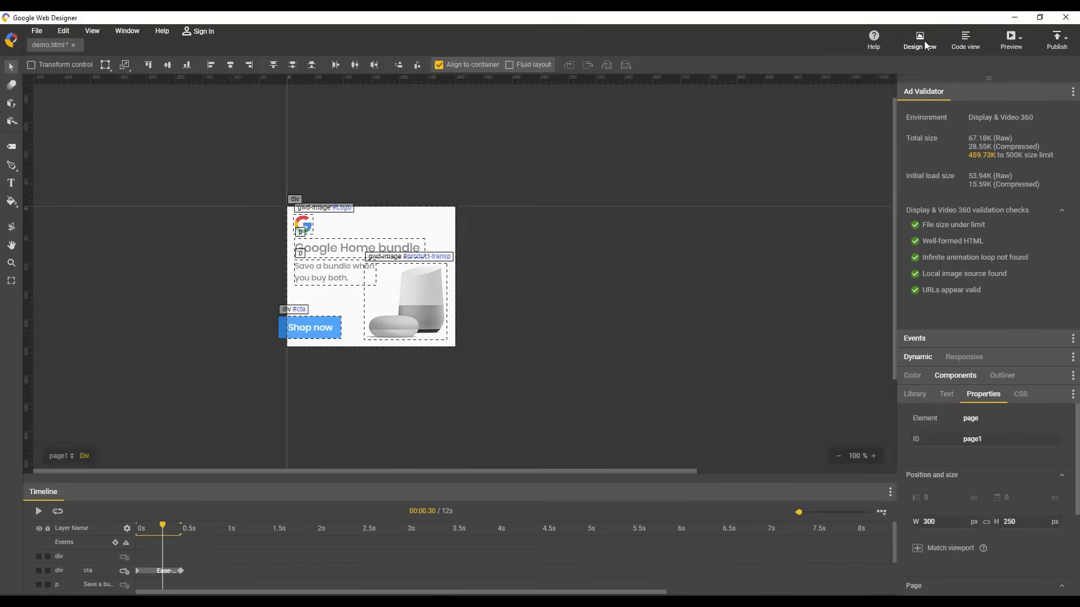
# Step: Publish the banner locally as a zip named demo
pyautogui.click(1068, 42)
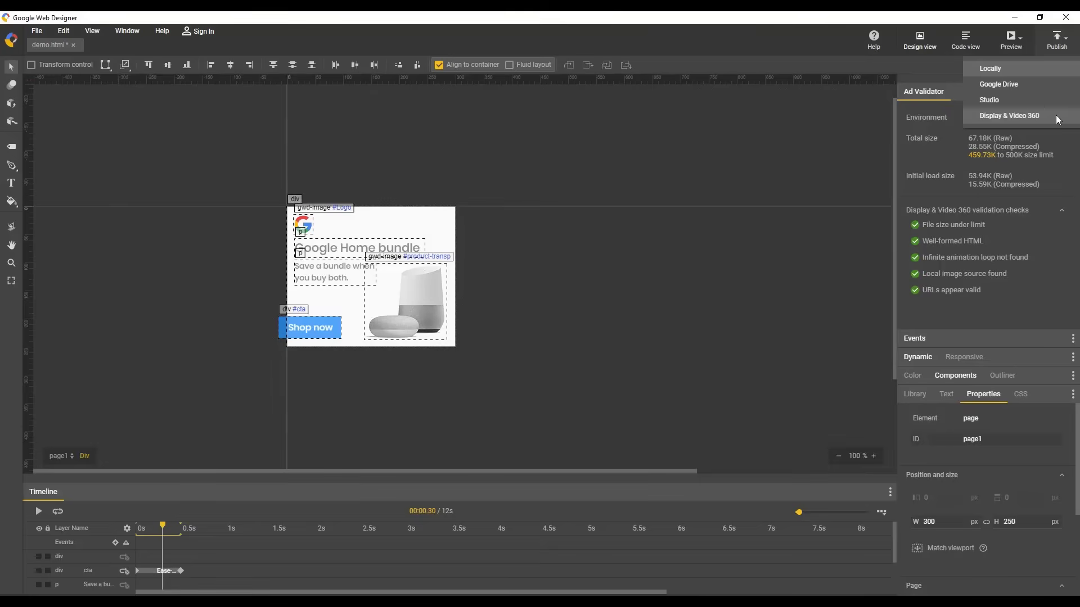
pyautogui.click(1049, 68)
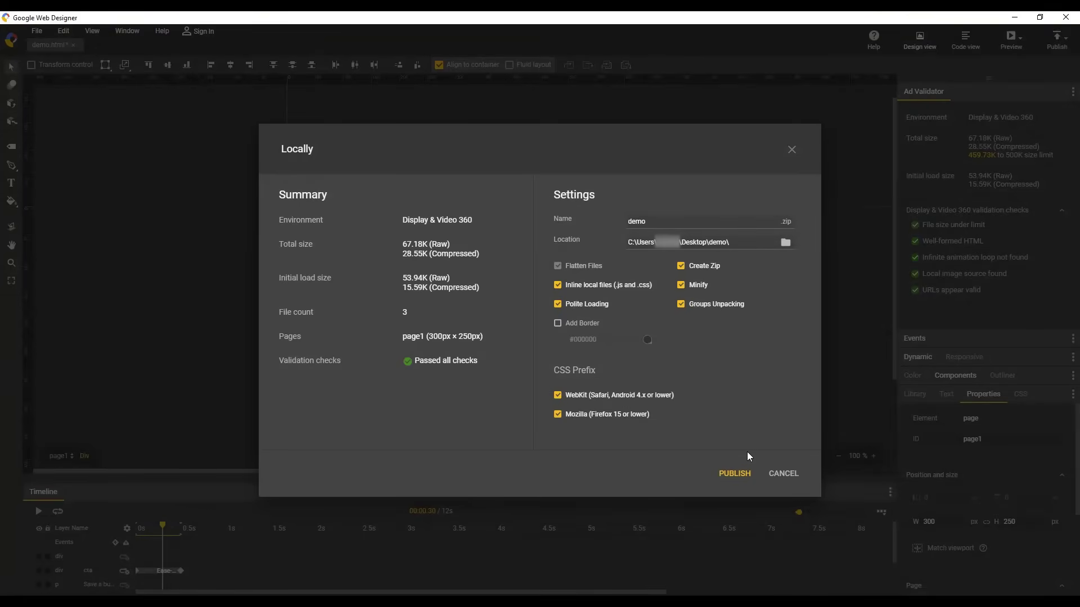
pyautogui.click(734, 473)
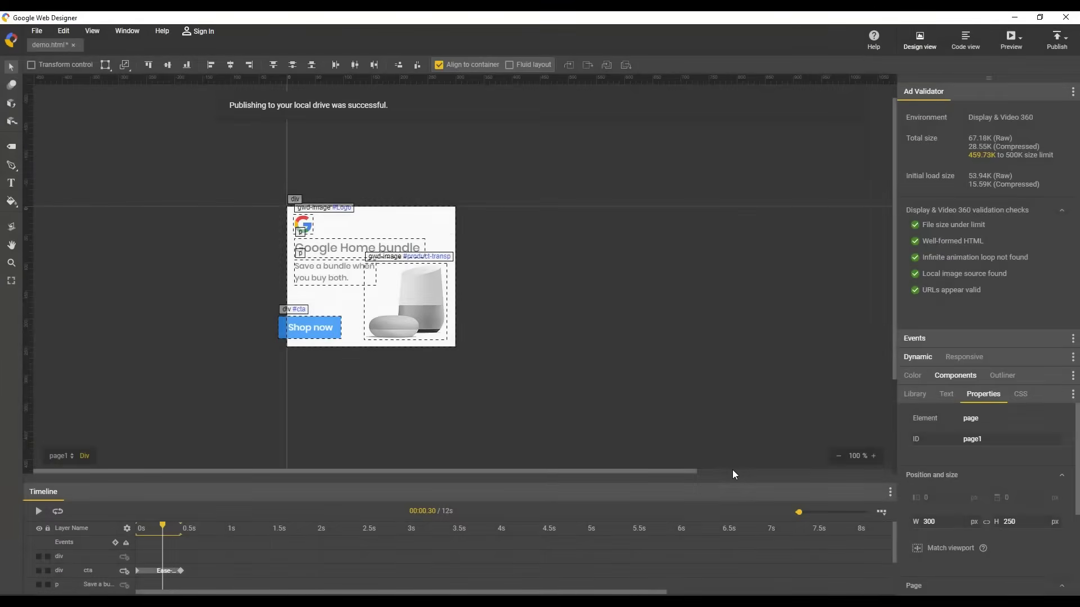